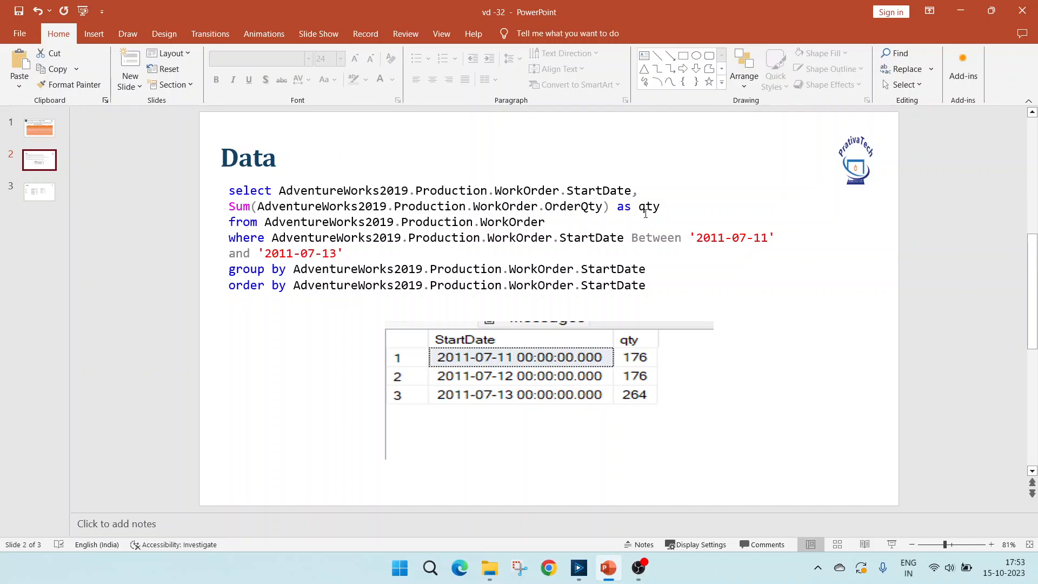
Highlight the date range in the Data slide's SQL query and show the Output slide
click(690, 236)
drag(690, 236, 357, 254)
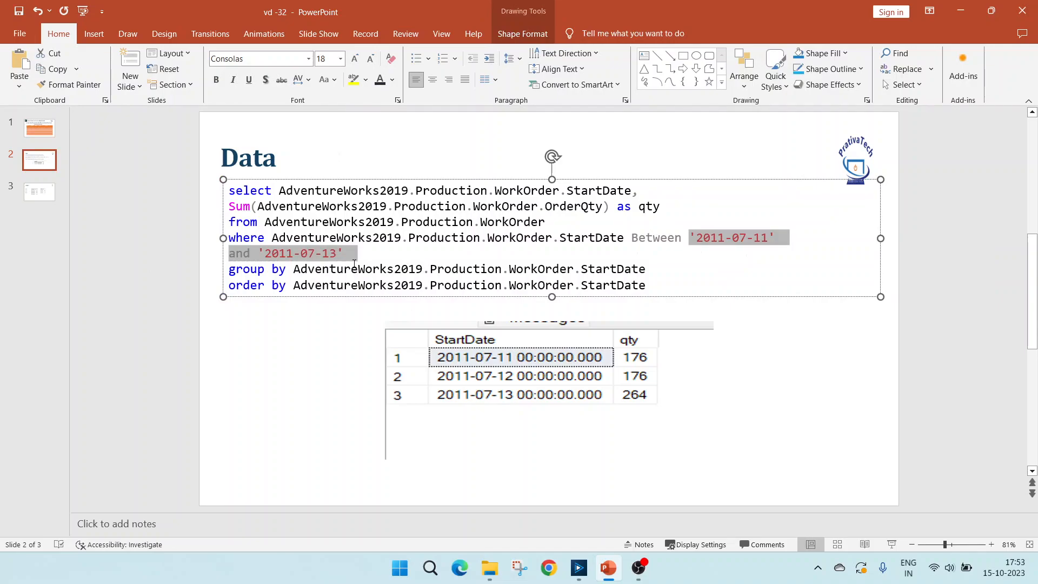
click(315, 362)
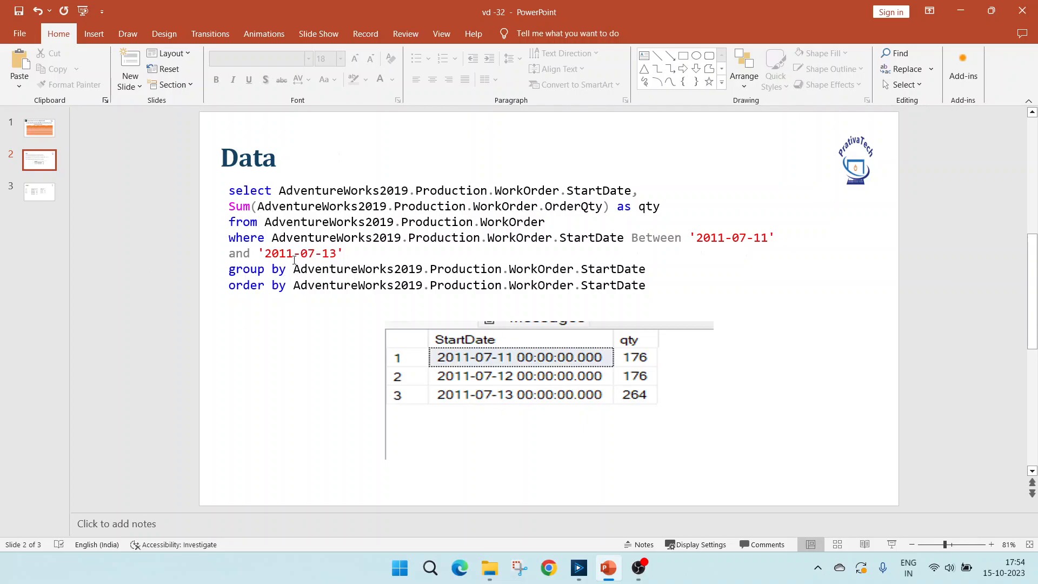
click(30, 192)
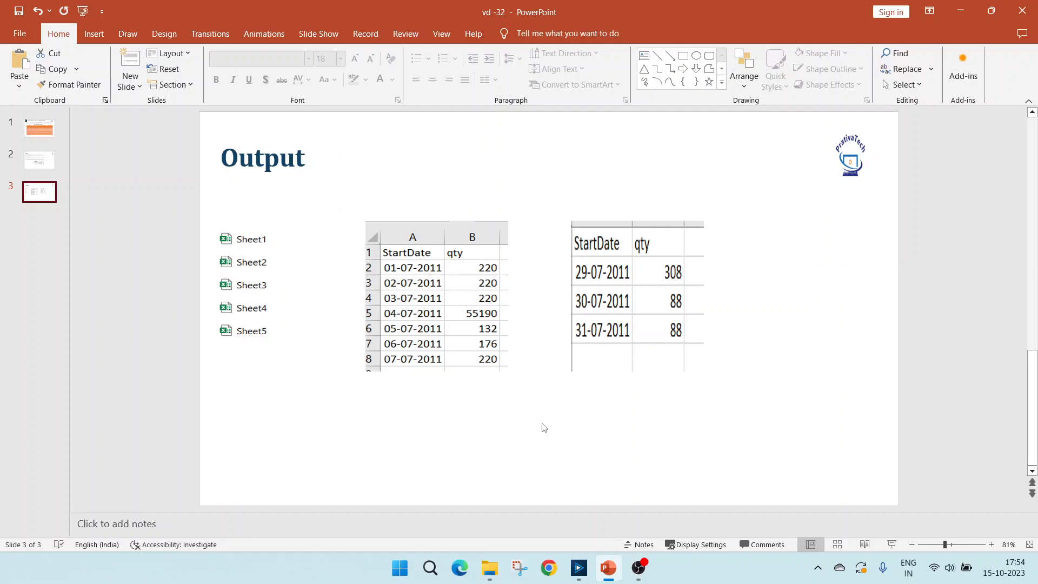
Switch to Alteryx Designer and review the full SQL query of the Input Data tool in 1.yxmc
click(579, 569)
scroll(416, 277, down, 3)
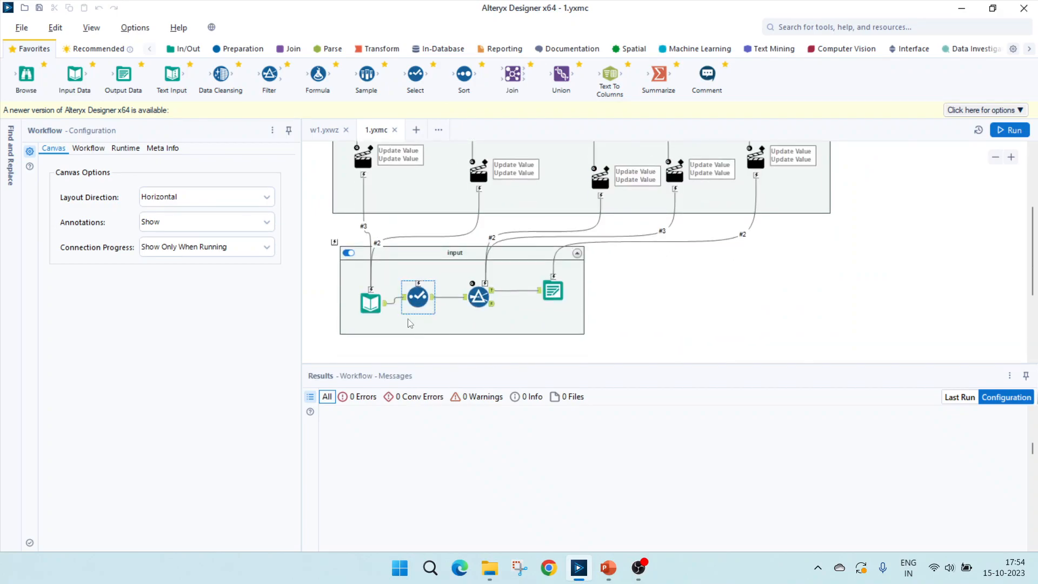
click(371, 303)
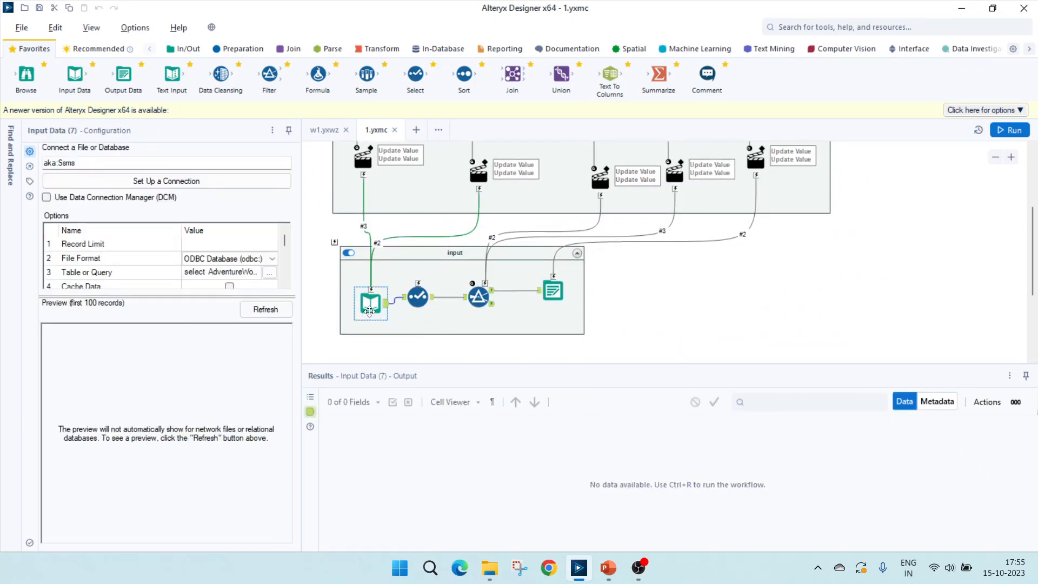
click(271, 277)
click(270, 273)
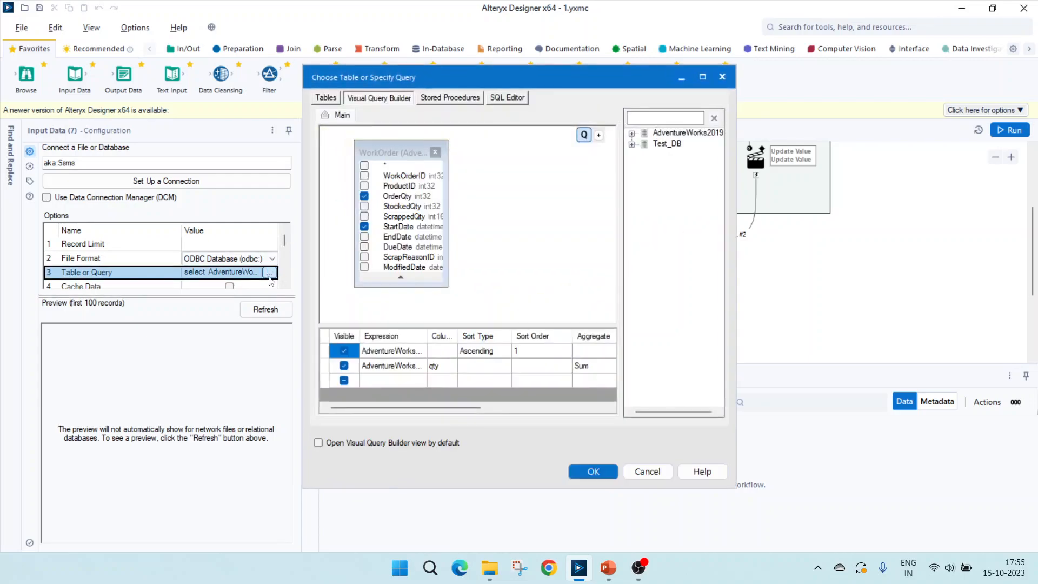
click(506, 98)
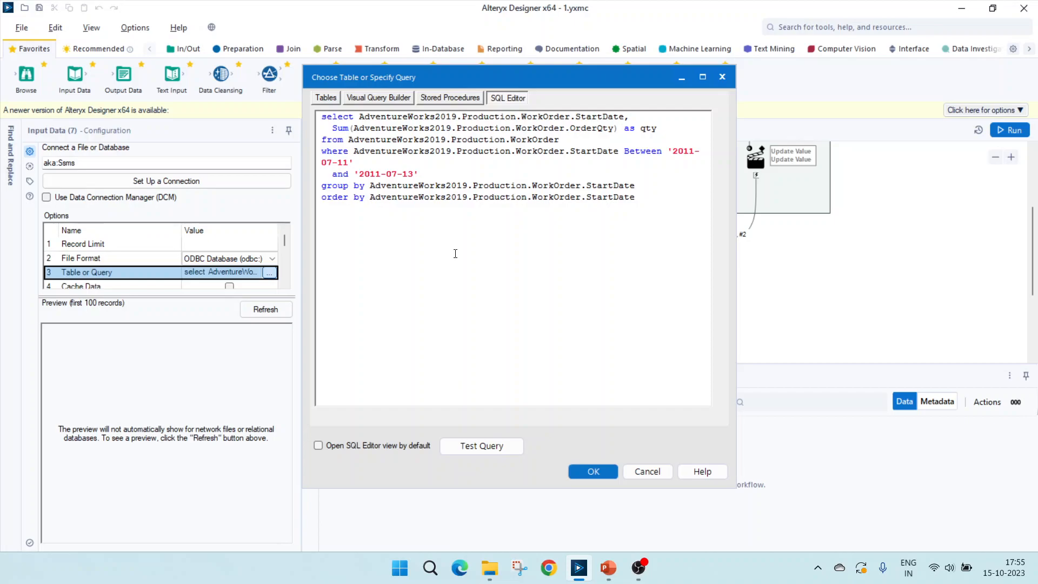
drag(636, 198, 322, 116)
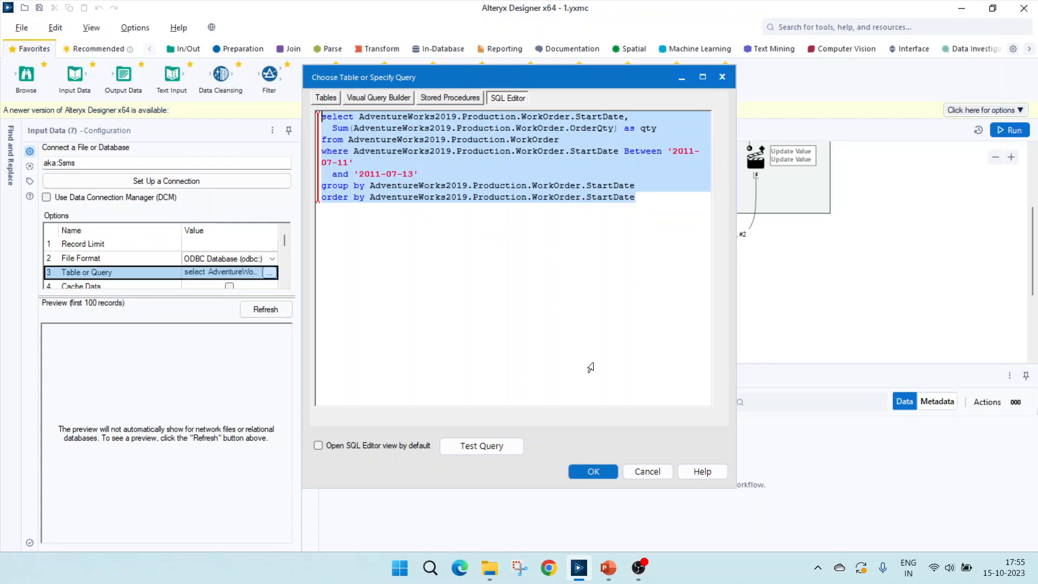
click(648, 471)
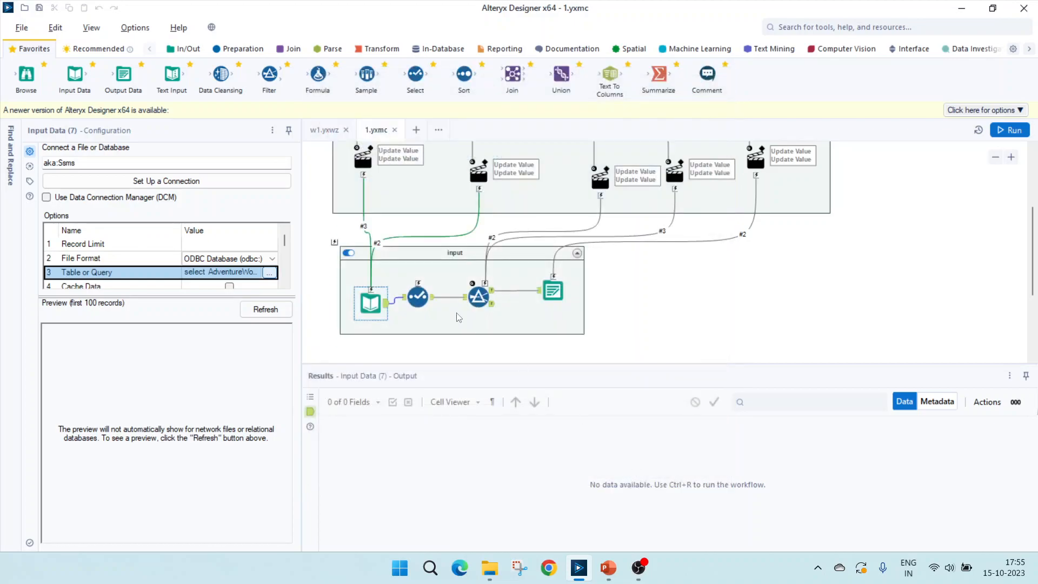
Examine the start date in the where clause of the Input Data tool's SQL query
scroll(432, 319, up, 1)
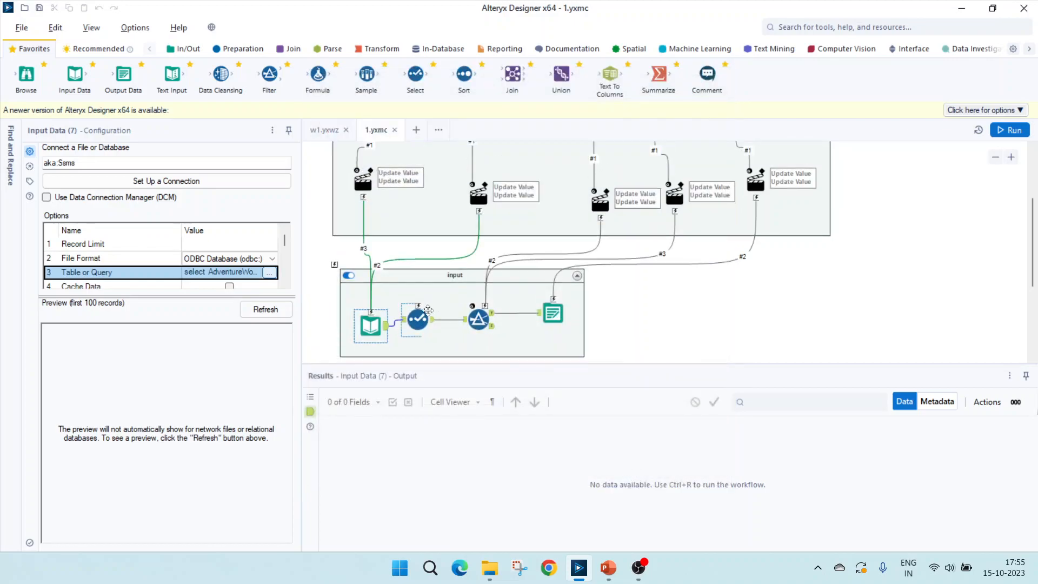
click(269, 272)
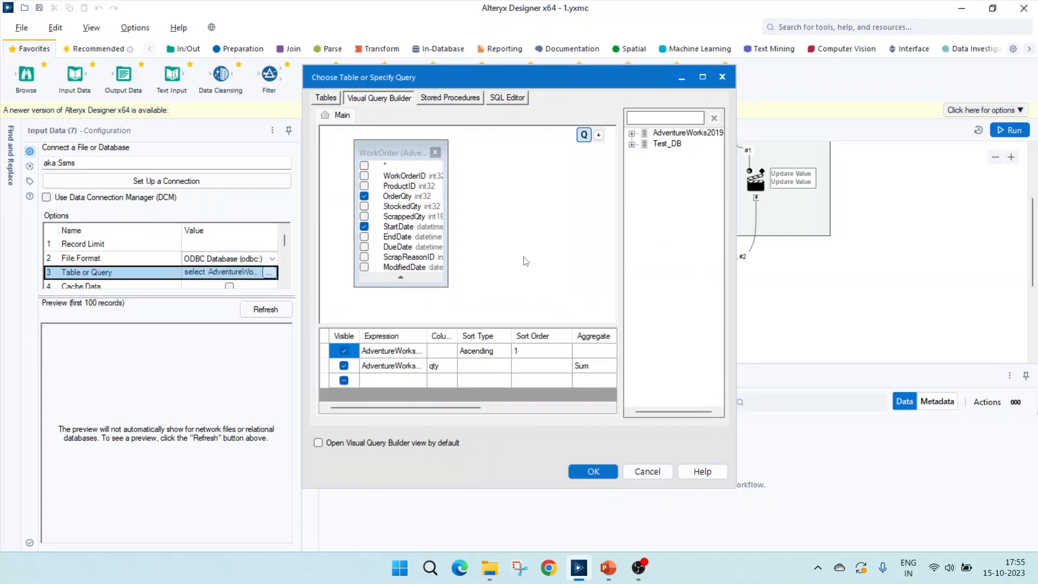
click(512, 98)
drag(675, 150, 360, 163)
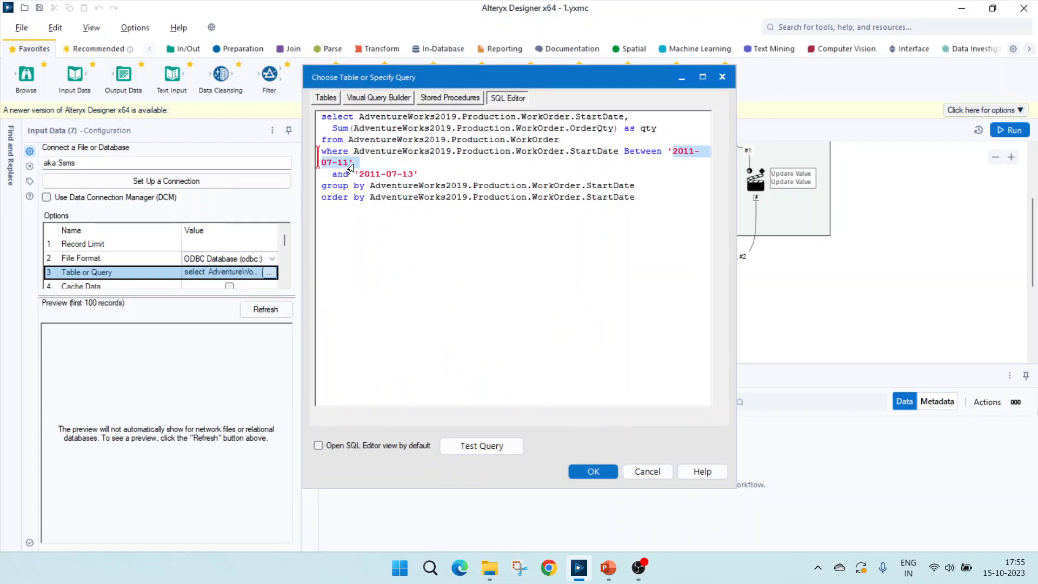
click(640, 476)
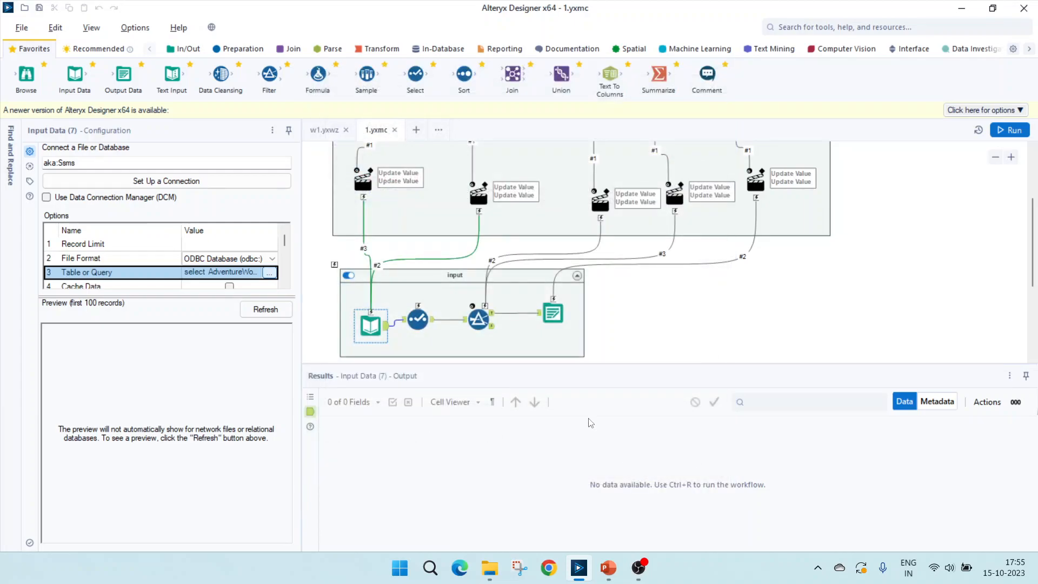
Examine the "sq st" control parameter, the Interface tools, and the string its Update Value action replaces
scroll(447, 314, up, 2)
click(370, 201)
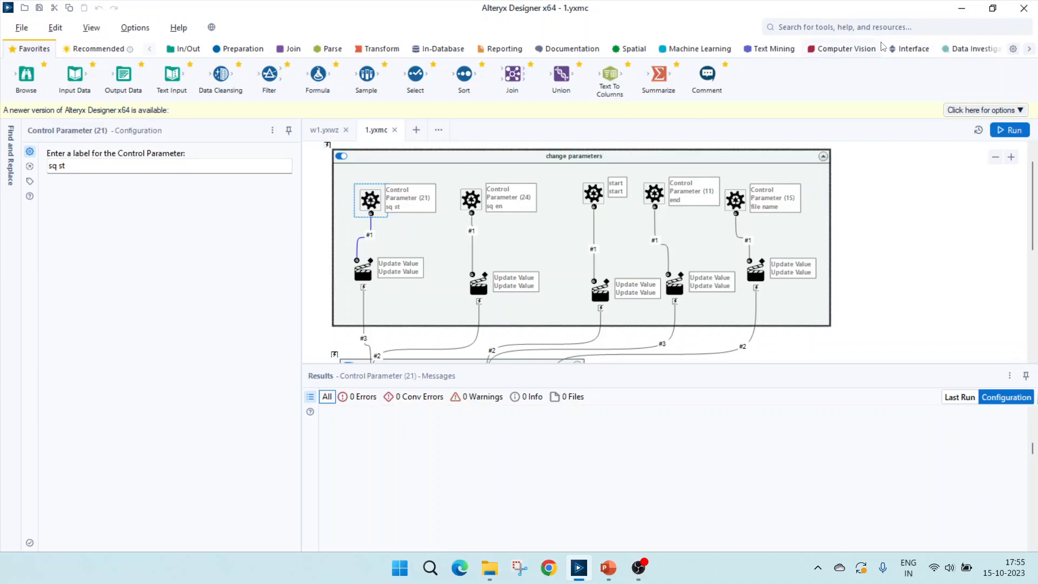
click(909, 49)
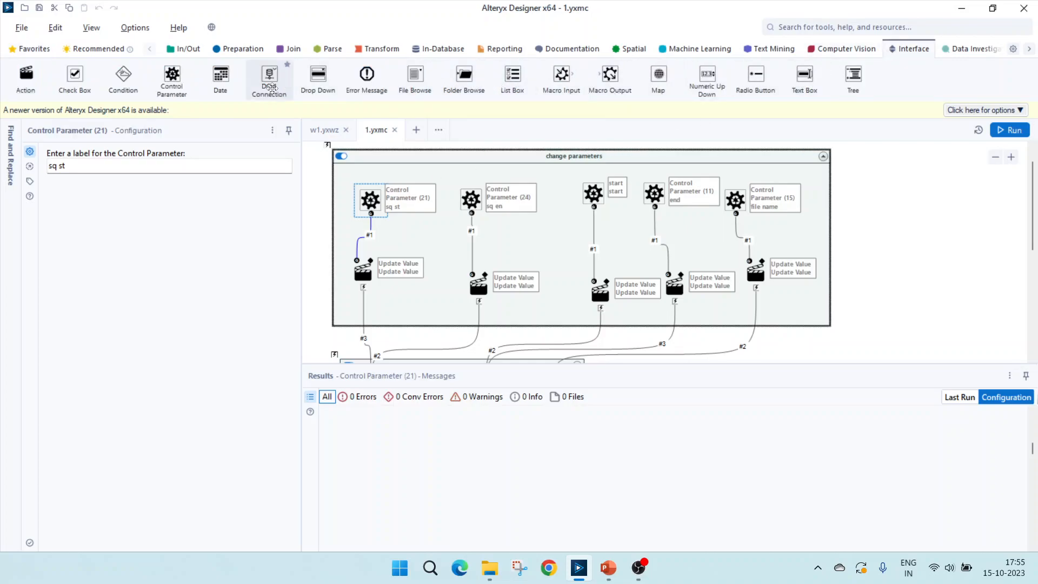
scroll(373, 238, down, 1)
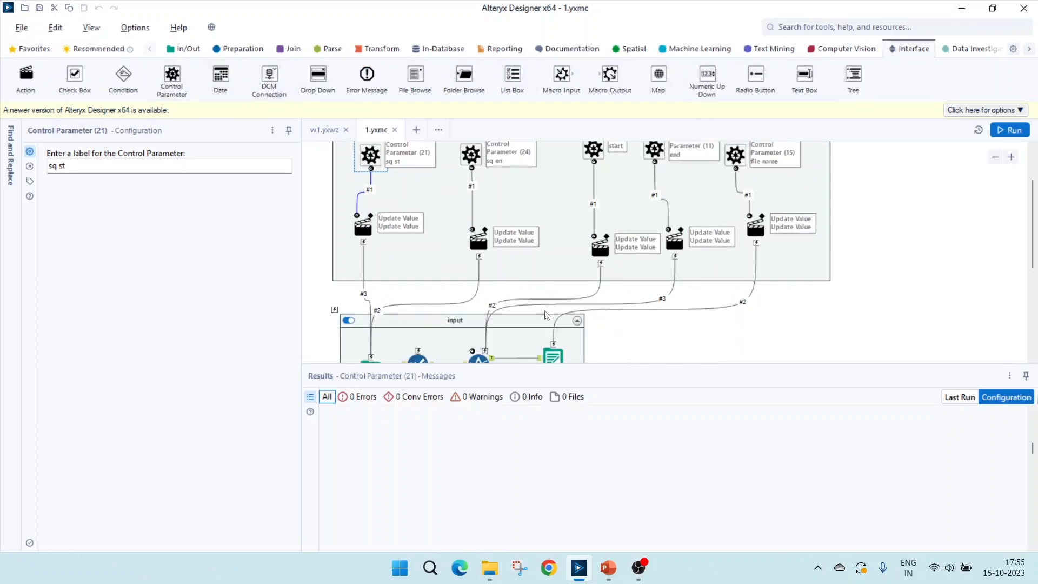
click(362, 227)
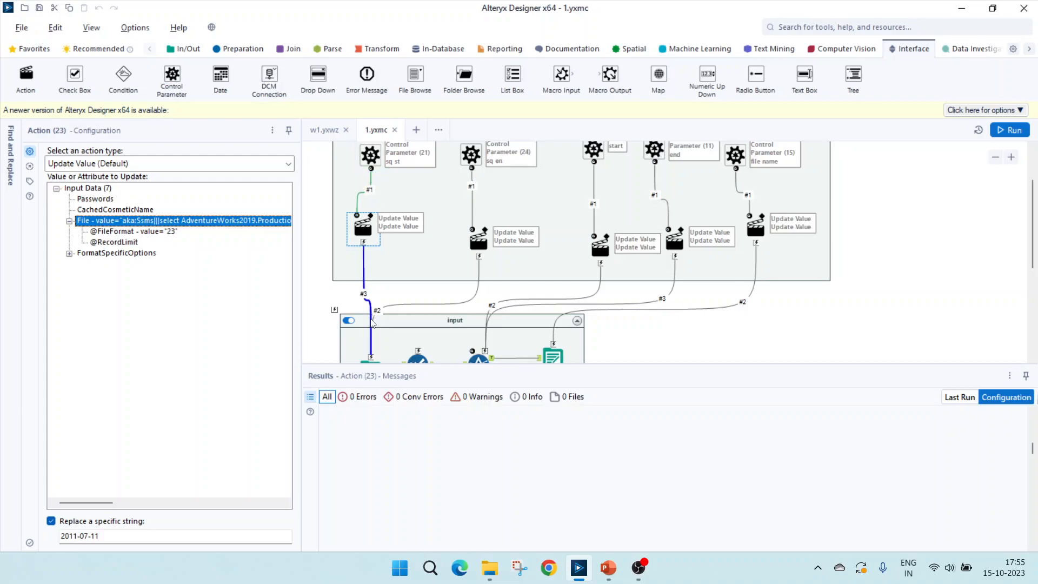
scroll(369, 324, down, 1)
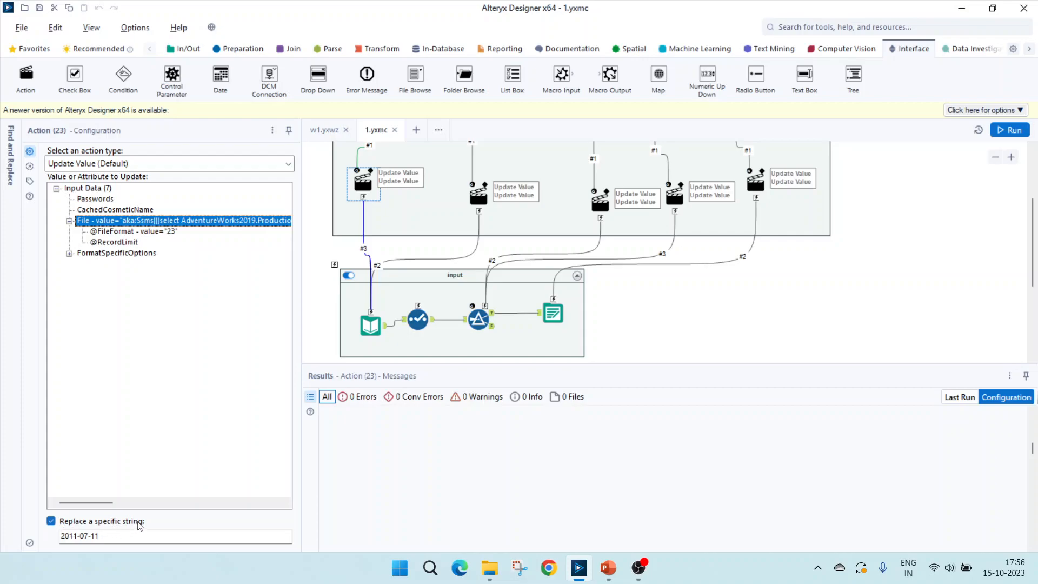
click(109, 538)
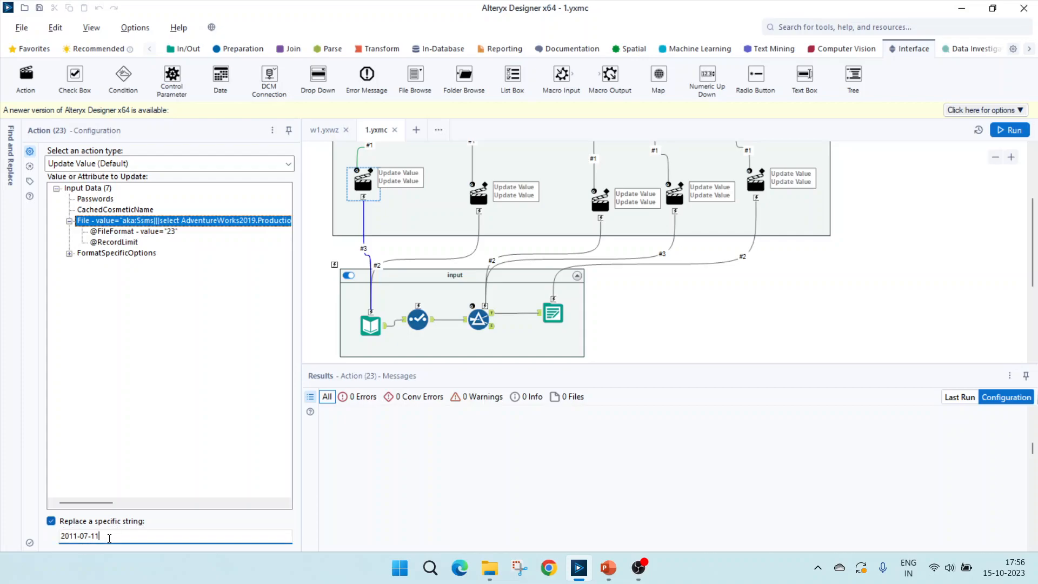
Examine which string the Update Value action of the "sq en" control parameter replaces in the Input Data tool
scroll(482, 265, up, 3)
click(479, 265)
scroll(482, 268, down, 3)
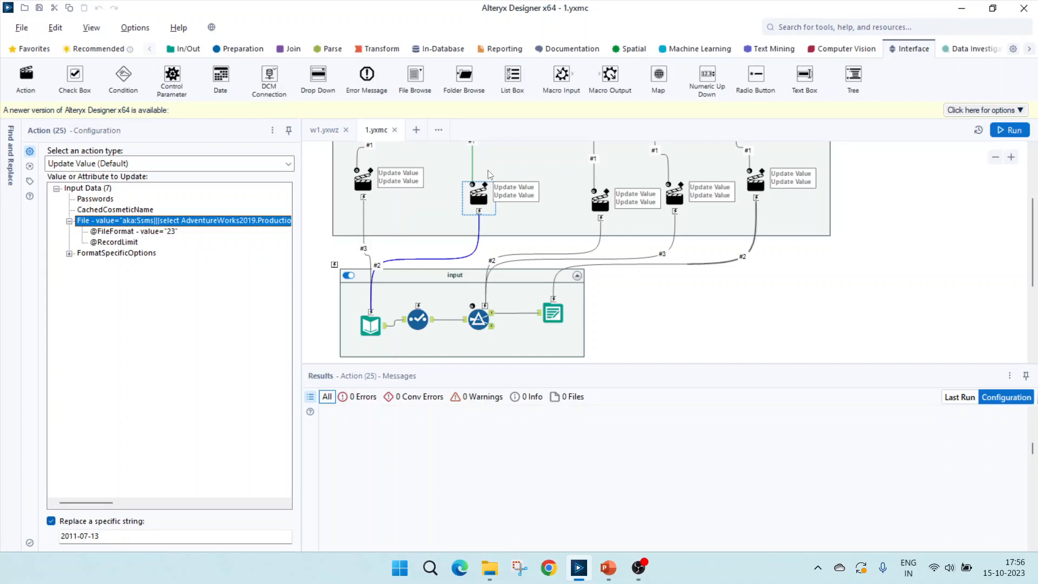
scroll(392, 239, up, 2)
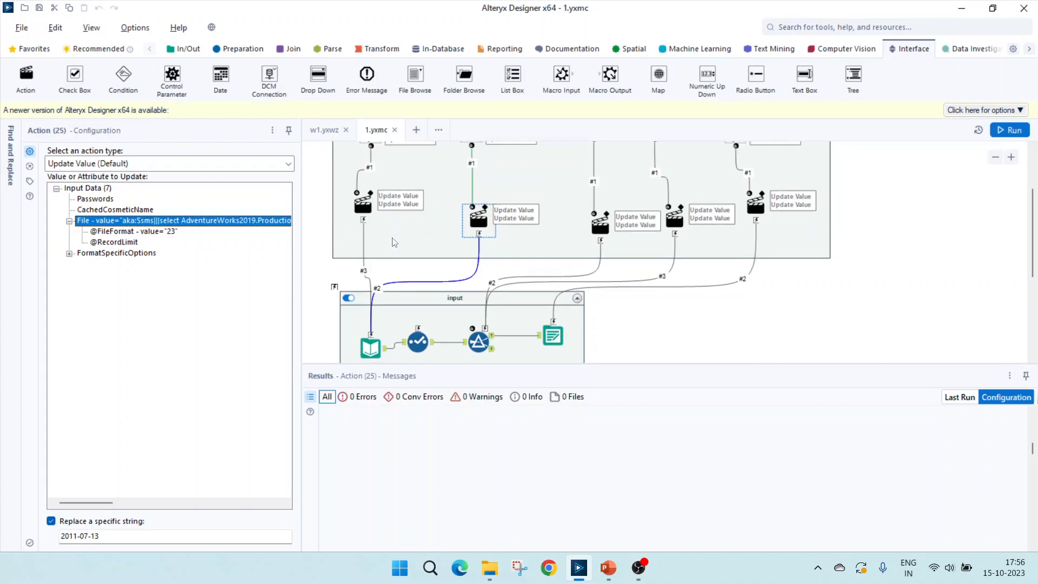
scroll(395, 242, down, 2)
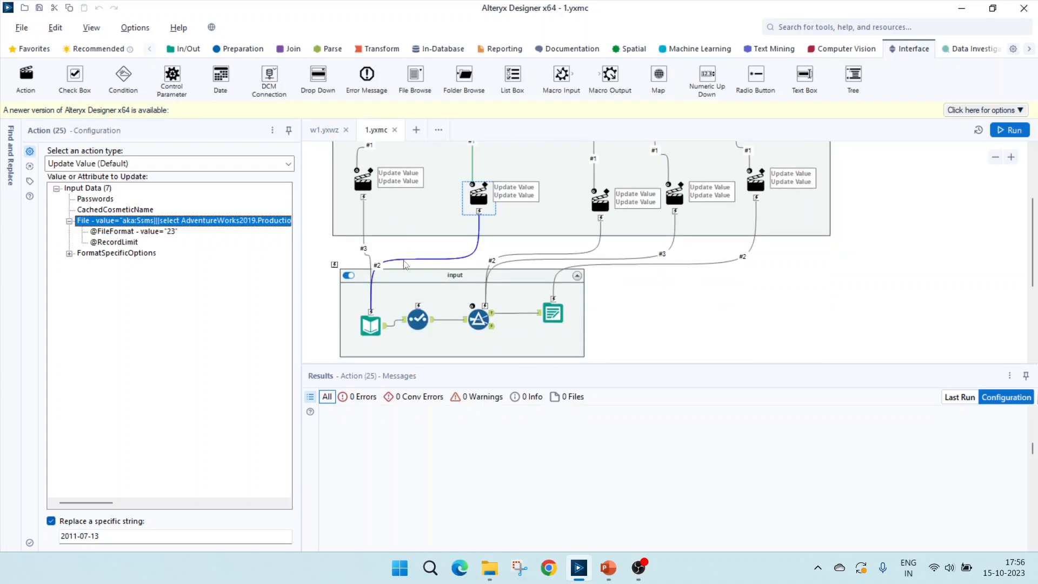
Check the Select tool's field types and the start and end dates in the Filter tool's custom expression
click(423, 320)
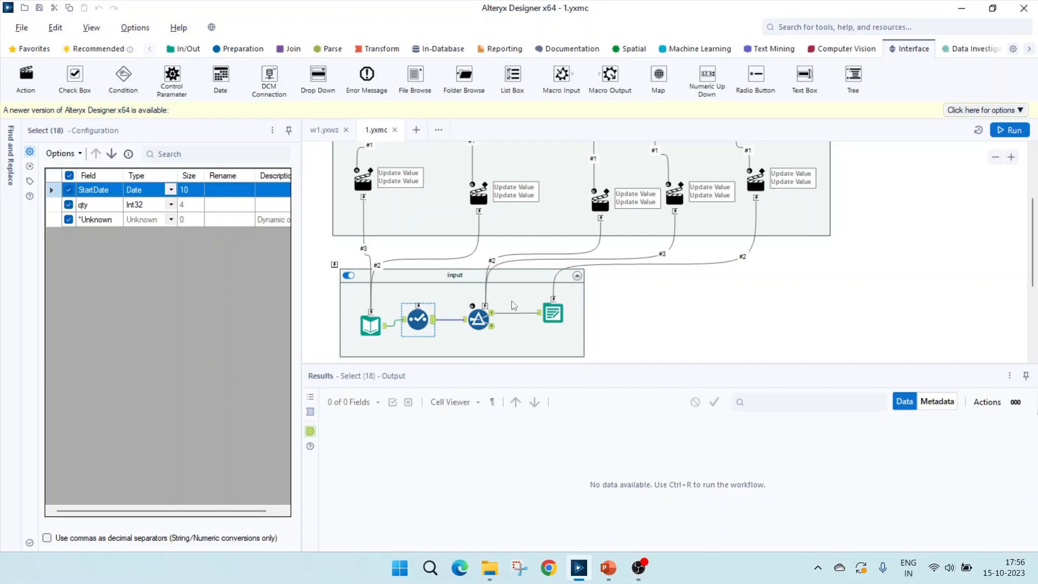
scroll(514, 296, up, 2)
scroll(514, 296, down, 3)
click(482, 319)
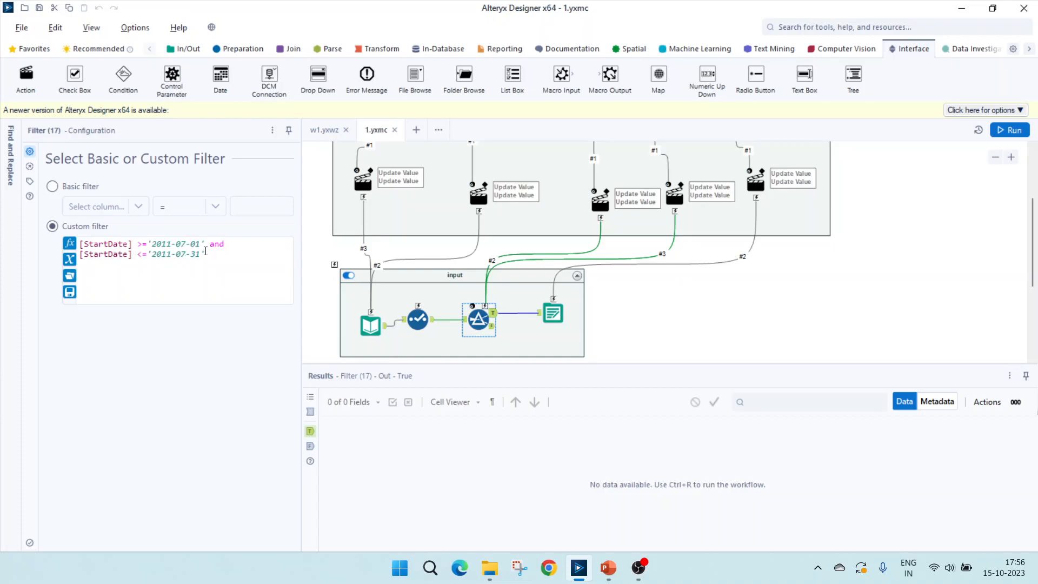
drag(205, 246, 162, 247)
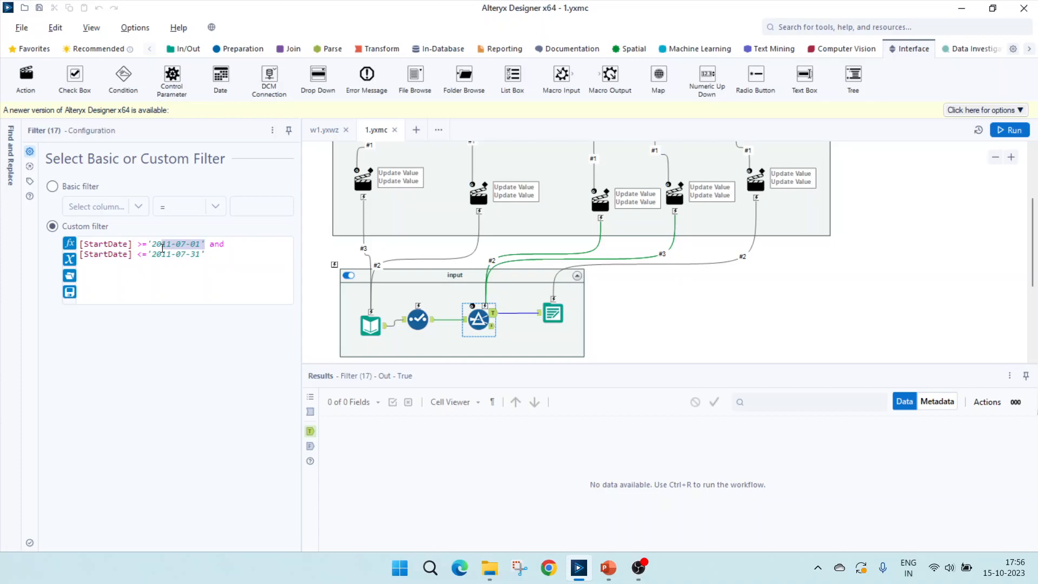
drag(206, 255, 147, 254)
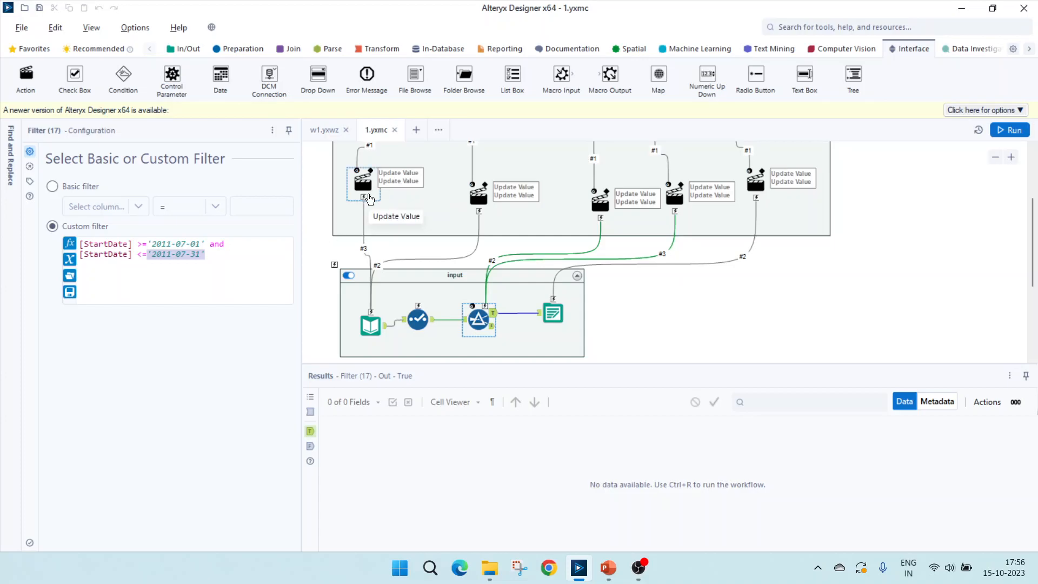
scroll(368, 200, up, 1)
scroll(365, 195, down, 1)
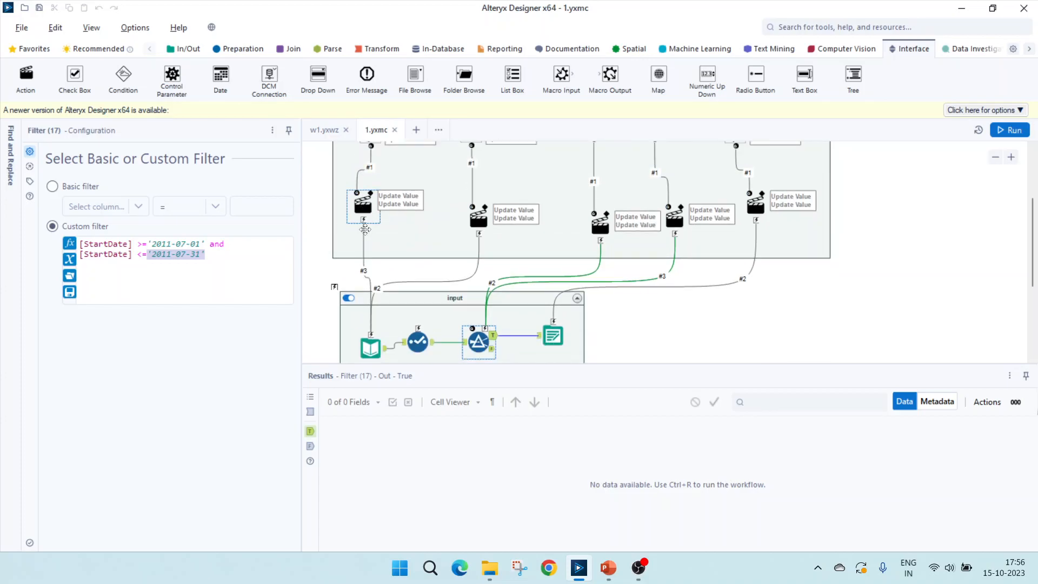
Reopen the Input Data tool's SQL query and examine the end date of its Between condition
click(370, 325)
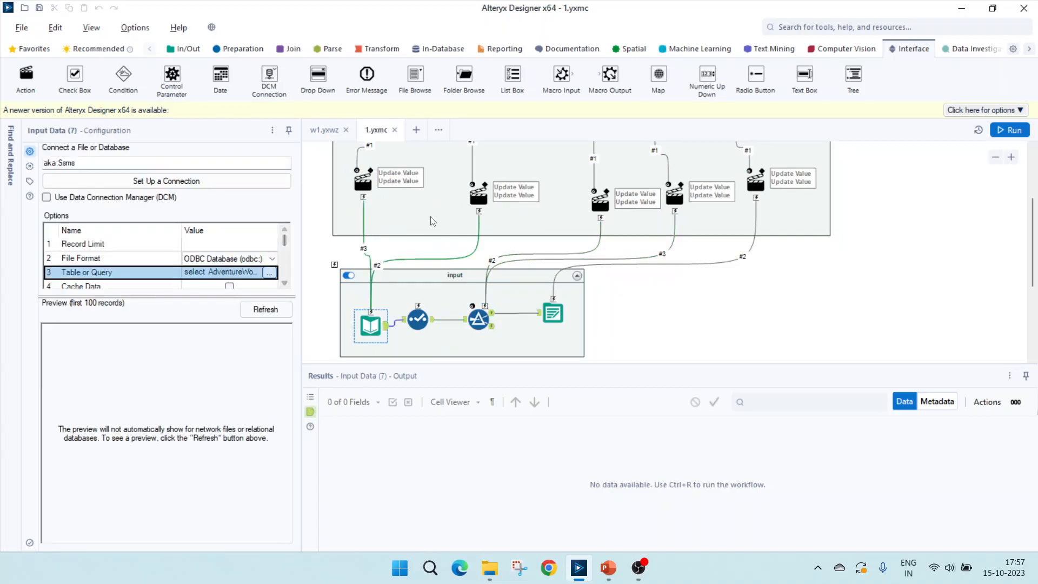
click(506, 99)
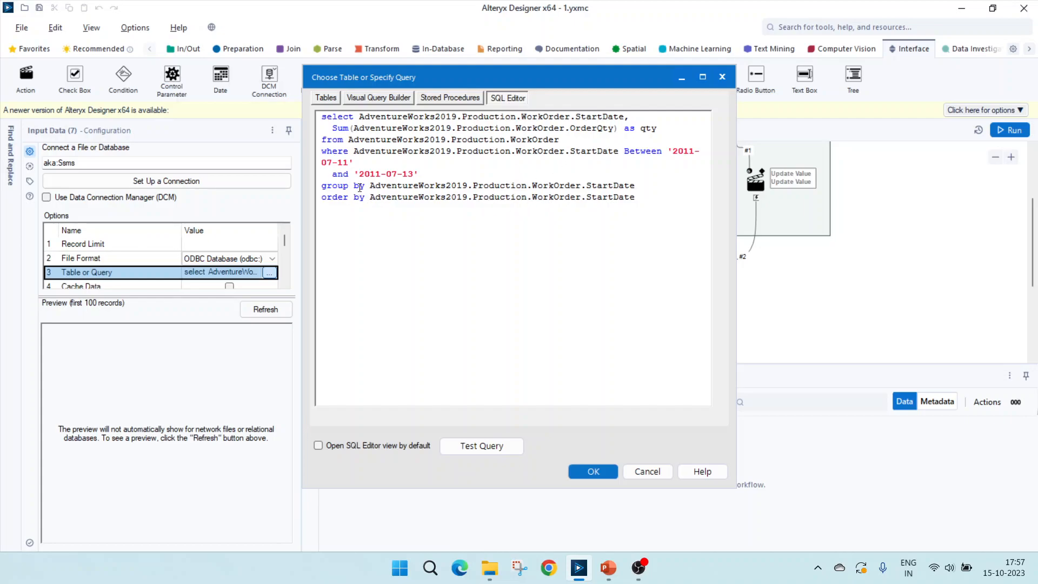
click(393, 173)
click(647, 472)
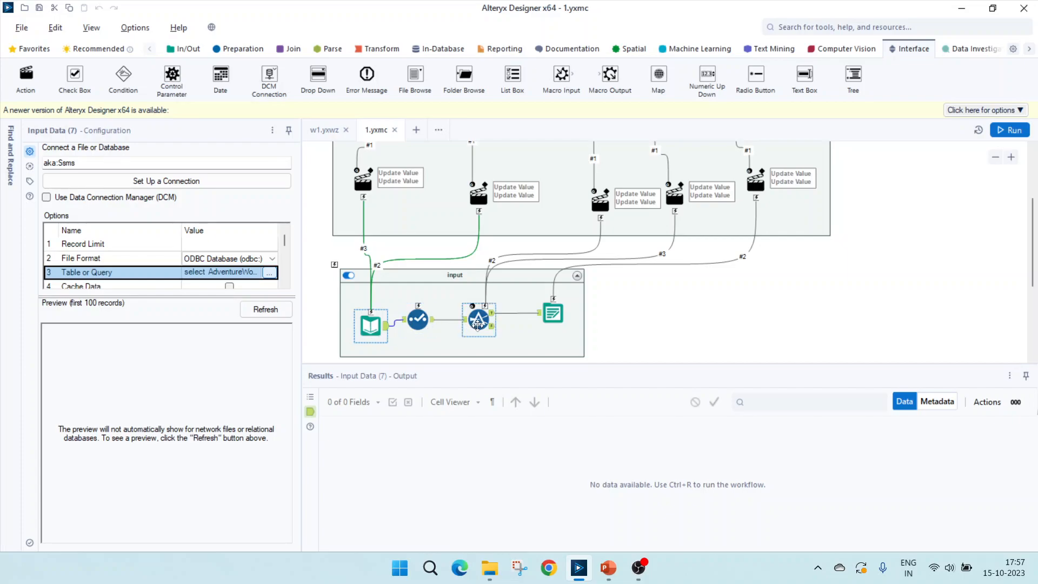
Compare the Filter tool's date expression with the strings replaced by the "start" and "end" Update Value actions
scroll(478, 324, up, 1)
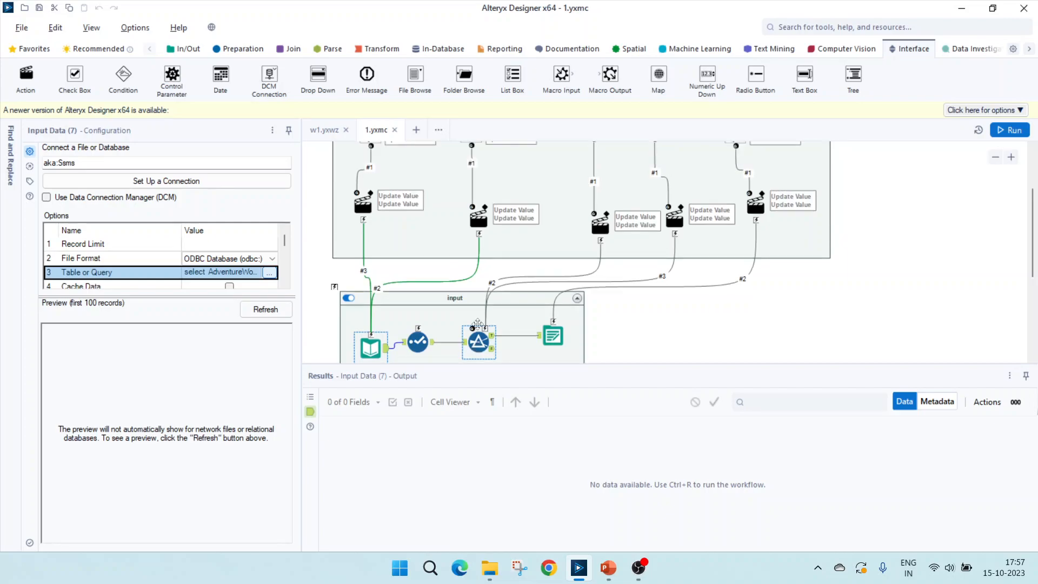
click(478, 342)
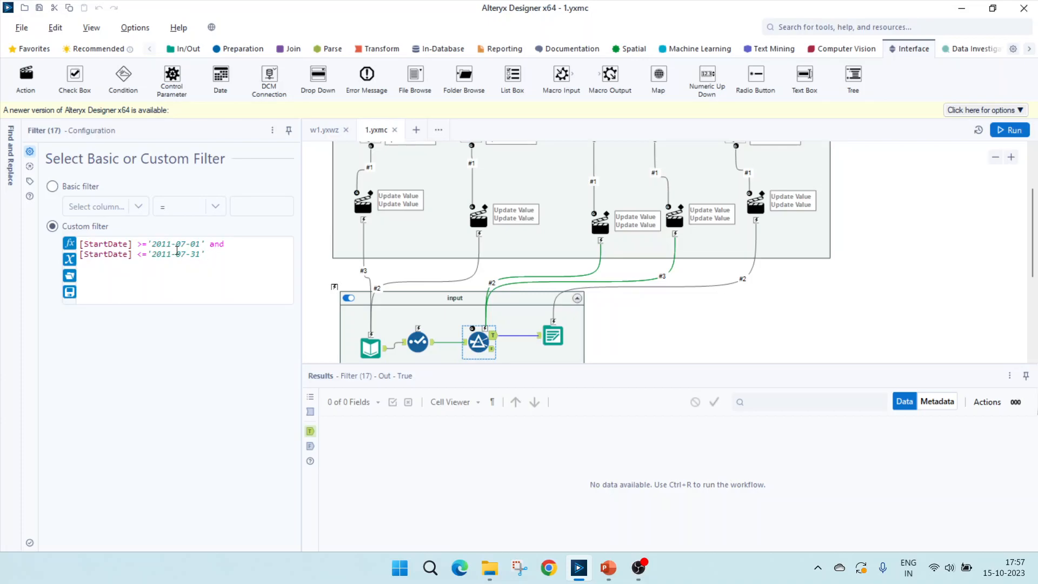
double_click(179, 254)
click(602, 227)
scroll(605, 260, up, 1)
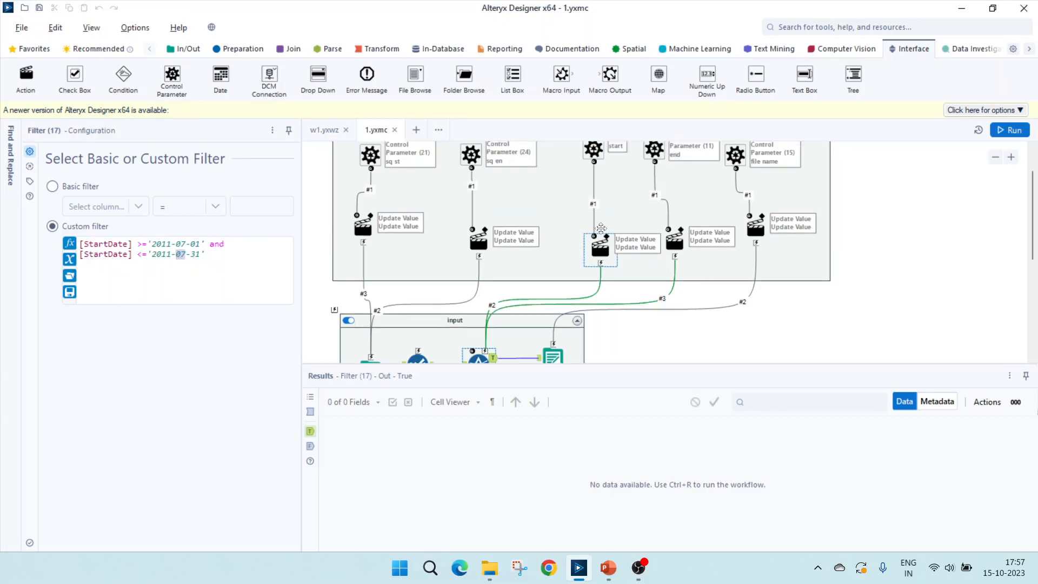
click(604, 254)
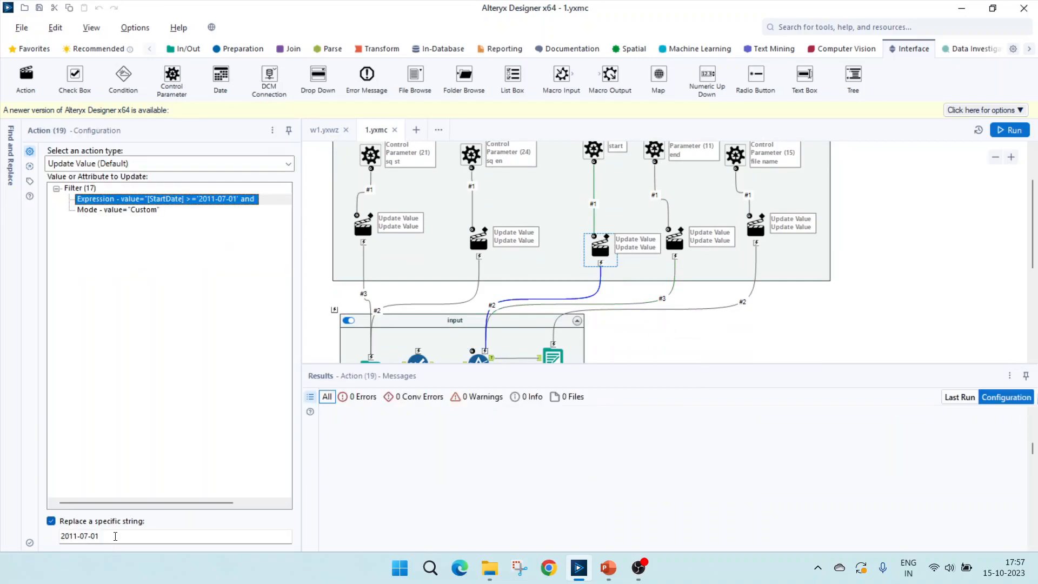
drag(118, 534, 56, 535)
ctrl+click(677, 241)
click(678, 244)
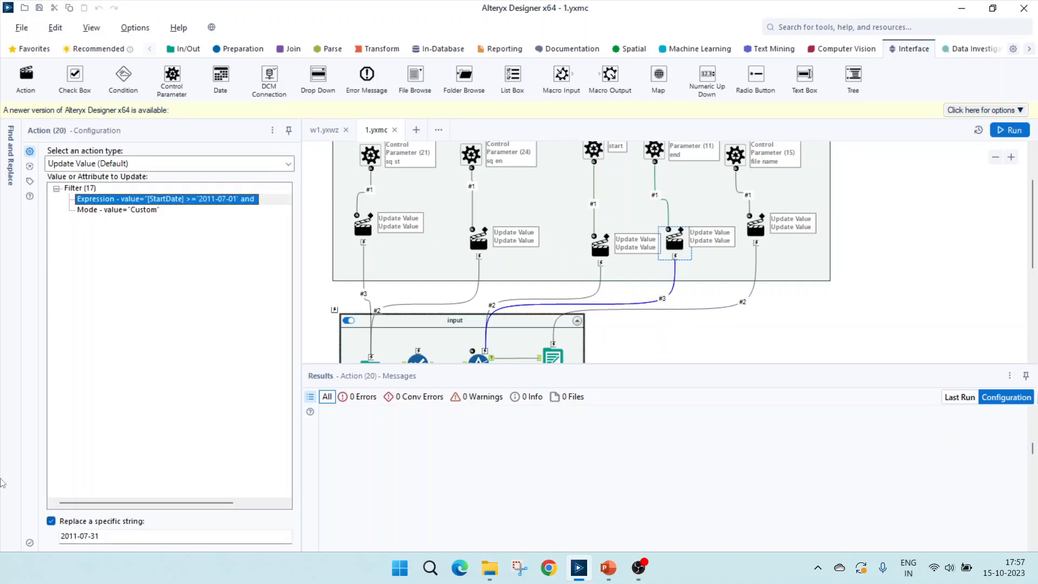
Check the string replaced by the "end" Update Value action, and examine the file name in the Output Data tool's path
drag(114, 536, 29, 538)
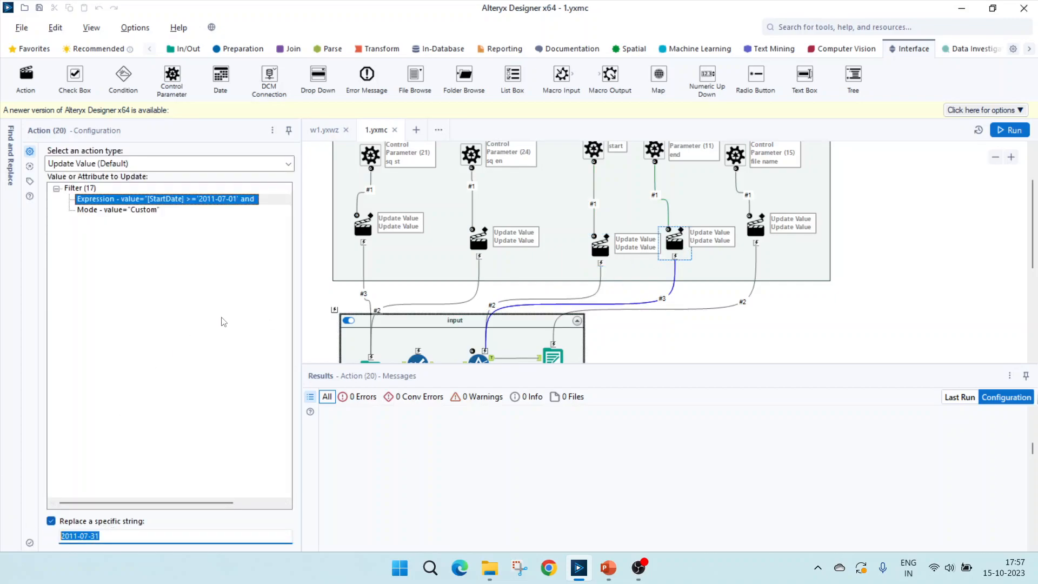
scroll(645, 278, down, 2)
scroll(644, 284, down, 2)
click(553, 268)
click(176, 165)
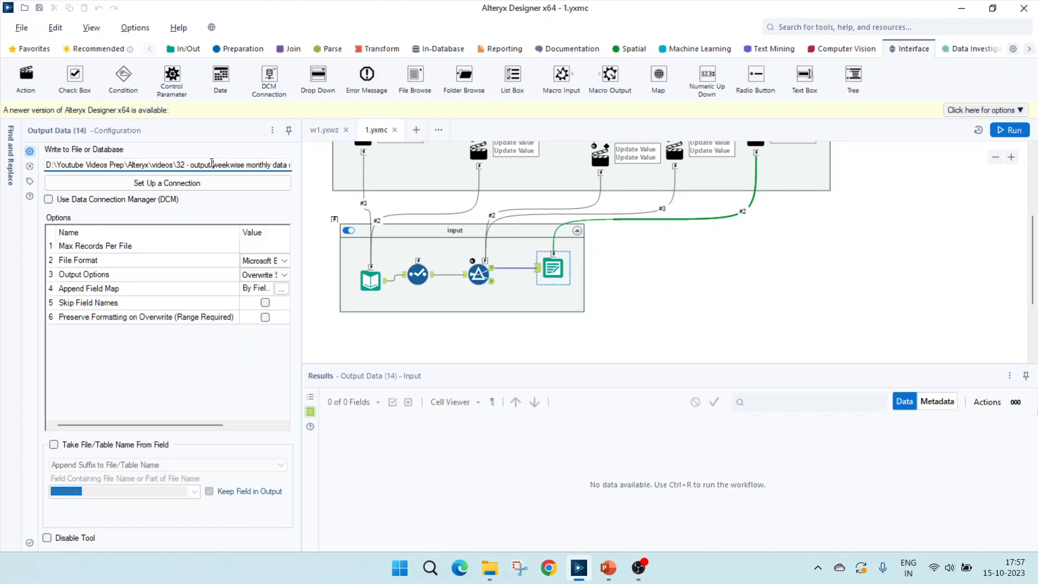
key(Right)
key(Right)
key(Right)
key(Right)
key(Right)
key(Right)
key(Right)
key(Right)
key(Right)
key(Right)
key(Right)
key(Right)
key(Right)
key(Right)
key(Right)
key(Right)
key(Right)
key(Right)
key(Right)
key(Right)
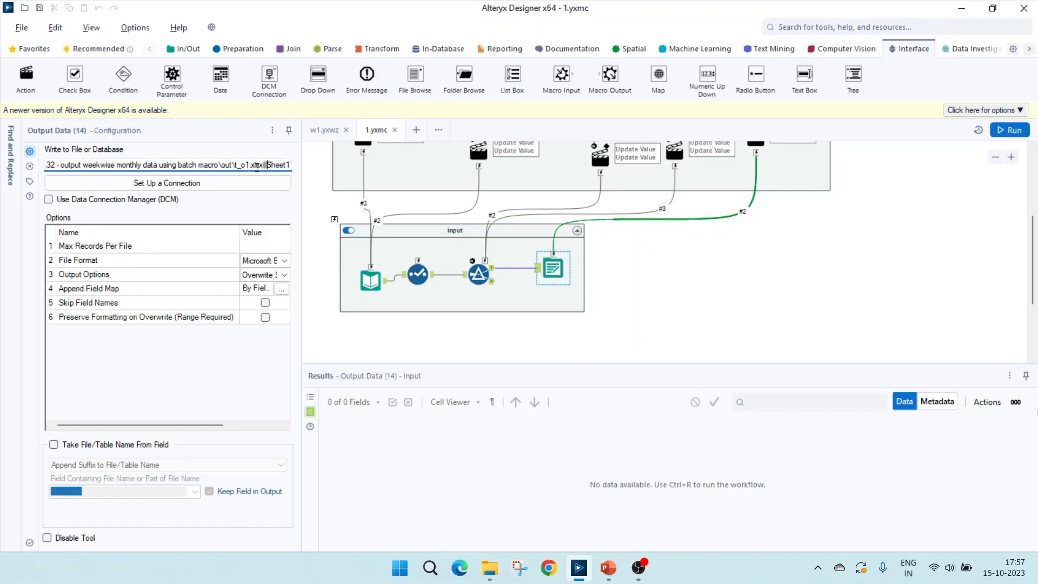
drag(250, 166, 230, 165)
Examine which part of the output file path the Update Value action of the "file name" control parameter replaces
scroll(702, 255, up, 3)
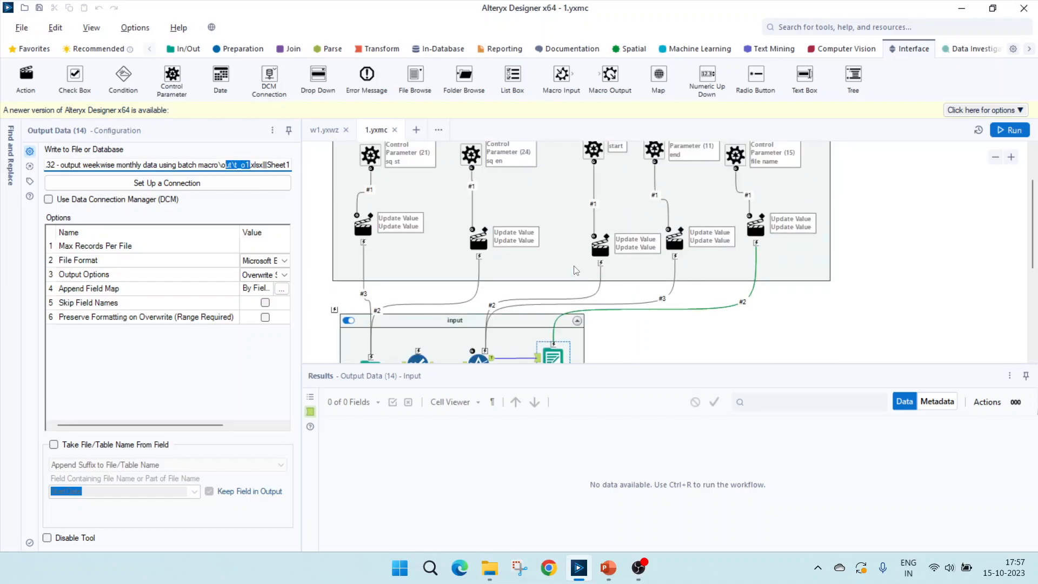
click(755, 270)
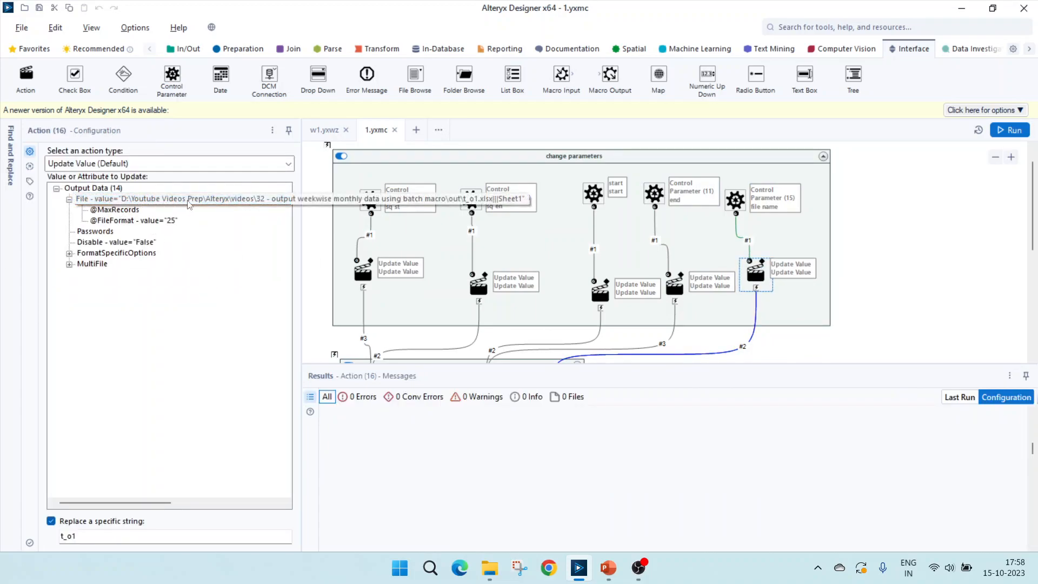
drag(87, 537, 55, 537)
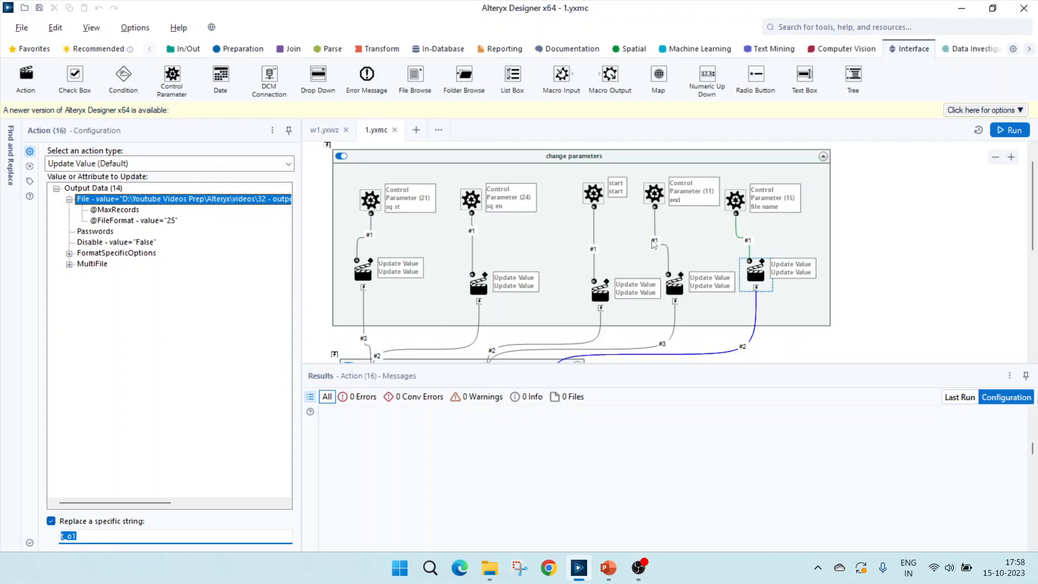
scroll(652, 244, down, 2)
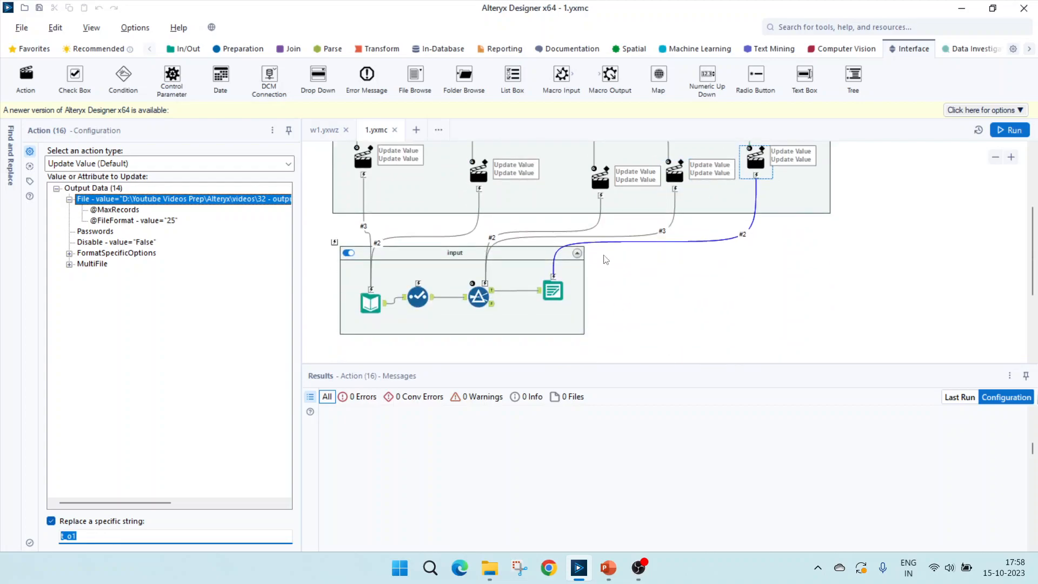
Switch to the w1.yxwz workflow and inspect its Text Input tool and the "date" expression in the first Formula tool
click(328, 132)
click(489, 317)
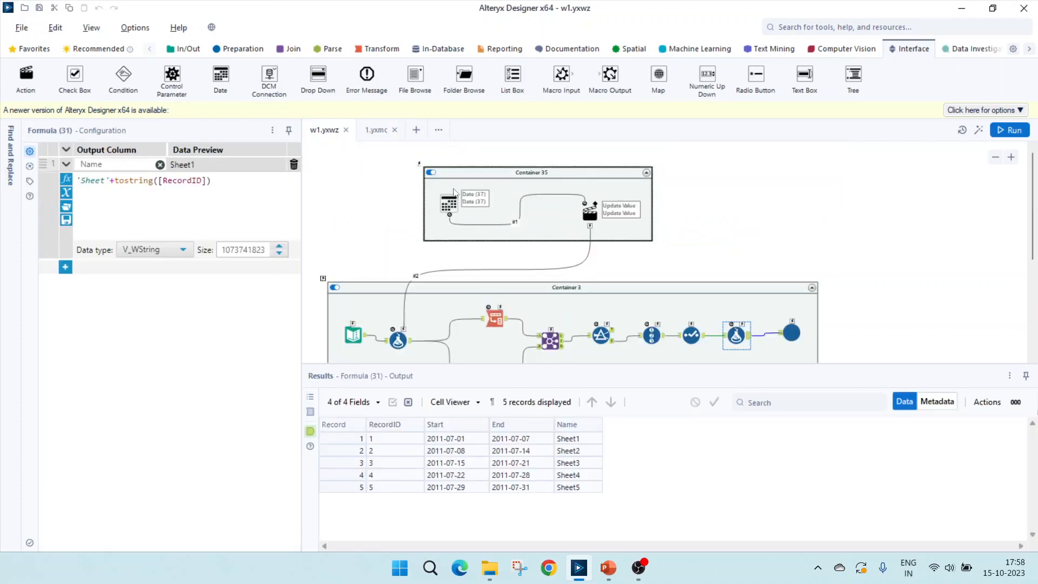
scroll(487, 280, down, 1)
click(353, 297)
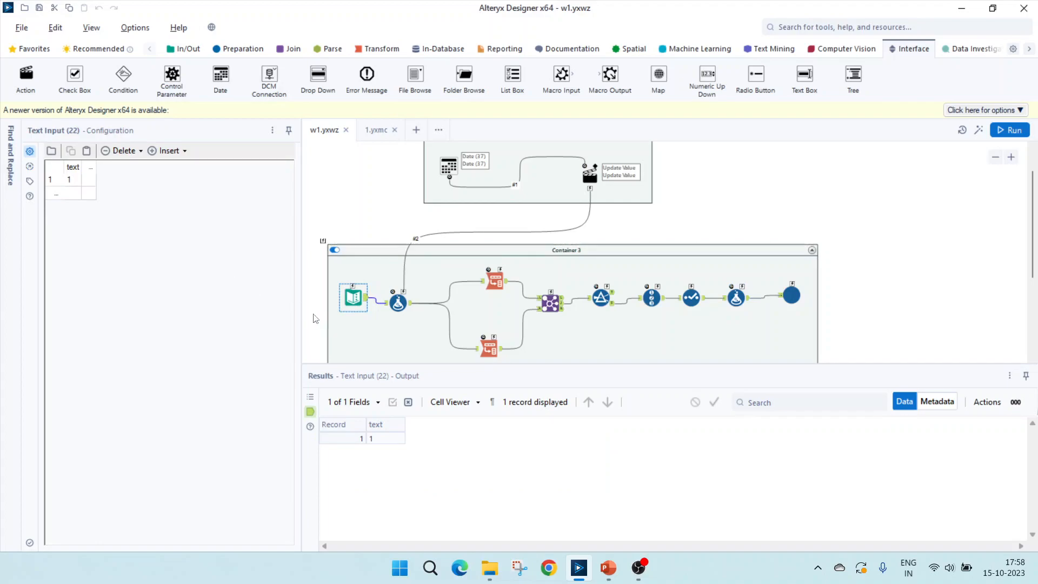
click(400, 304)
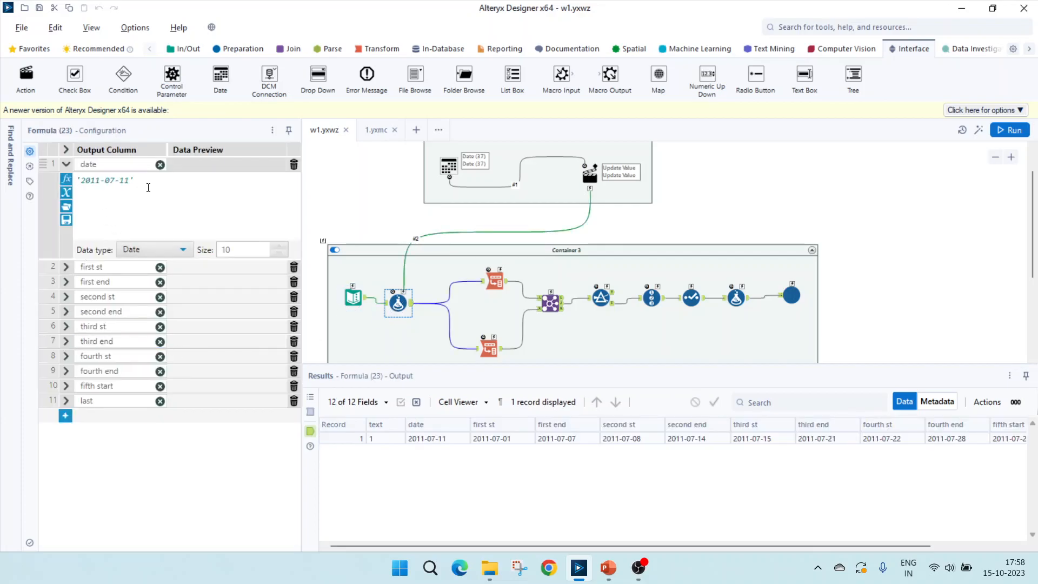
drag(146, 185, 70, 188)
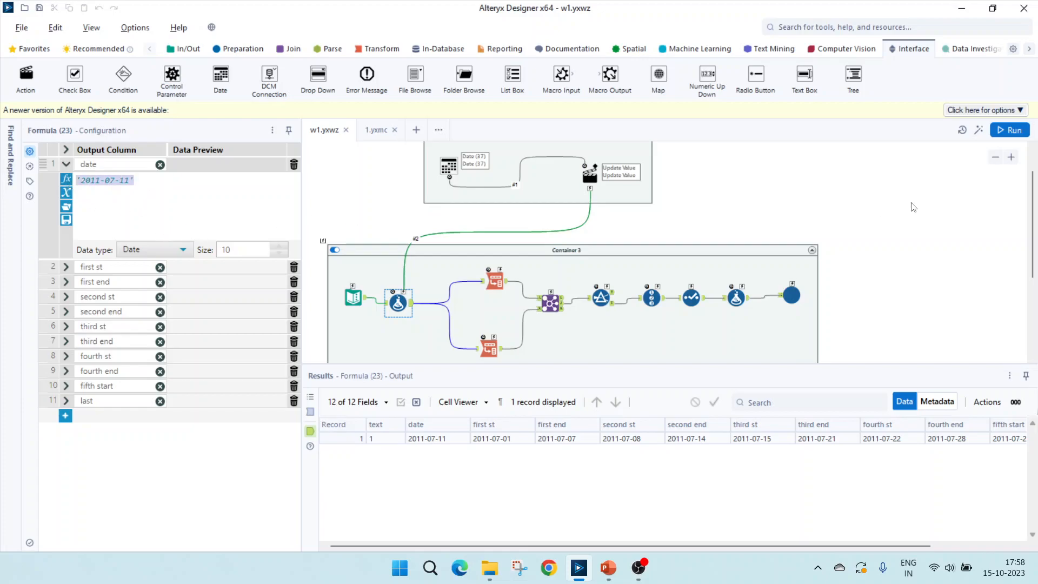
Examine how the Date tool in Container 35 and its Update Value action feed the Formula tool's "date" expression
drag(1033, 202, 1033, 182)
click(460, 205)
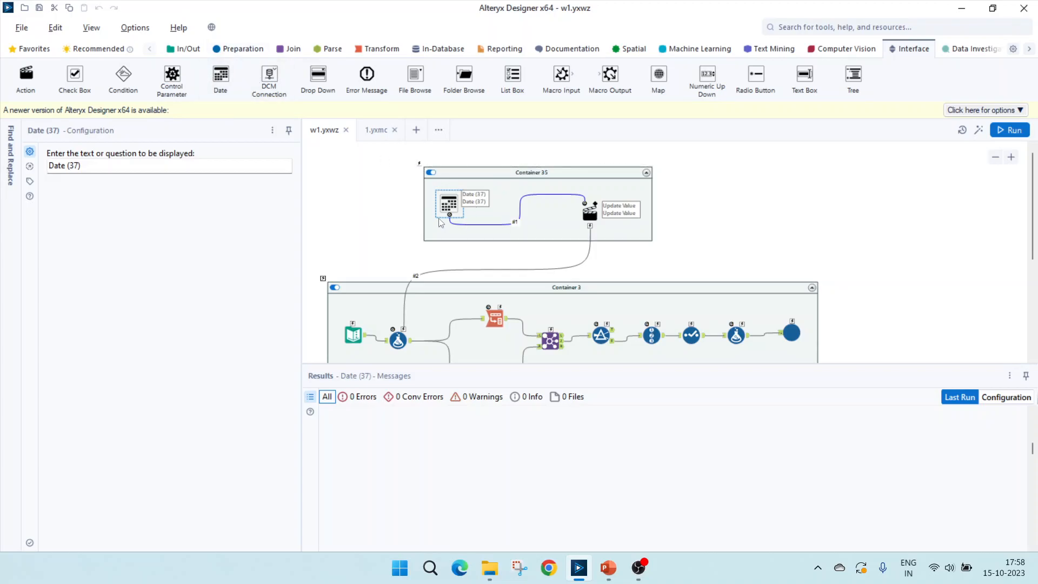
click(590, 211)
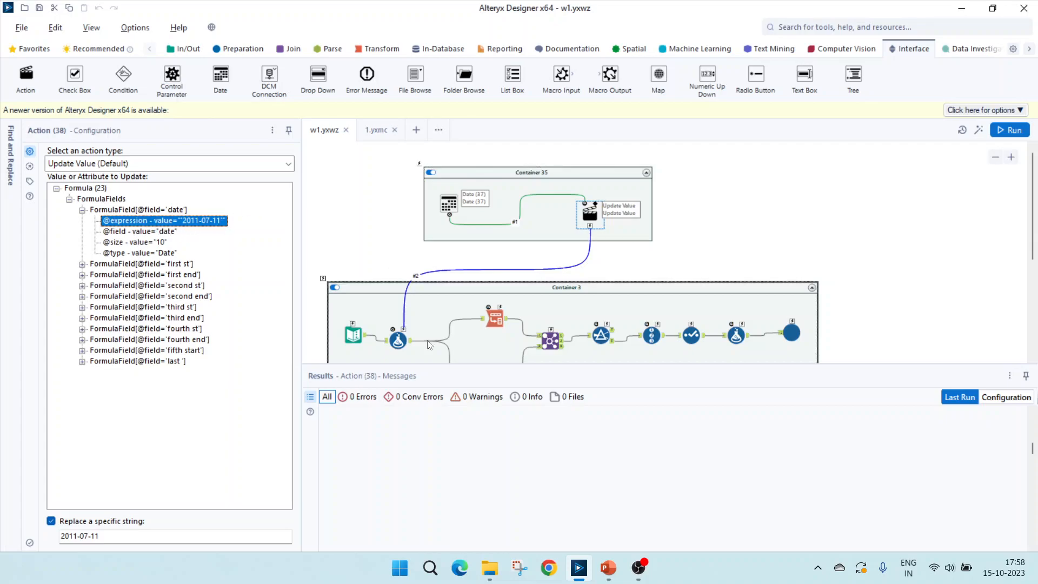
click(398, 341)
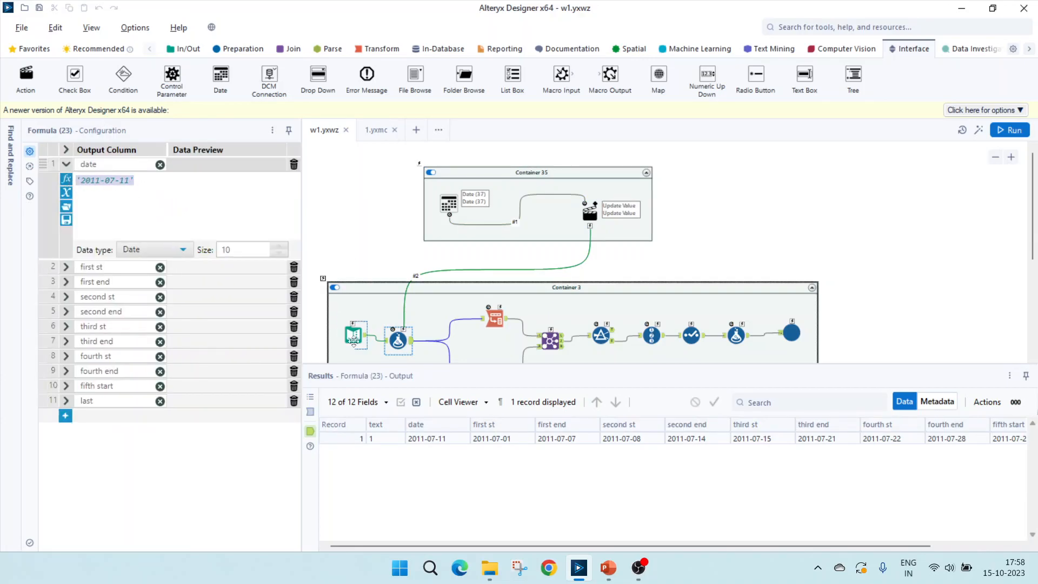
scroll(394, 333, down, 1)
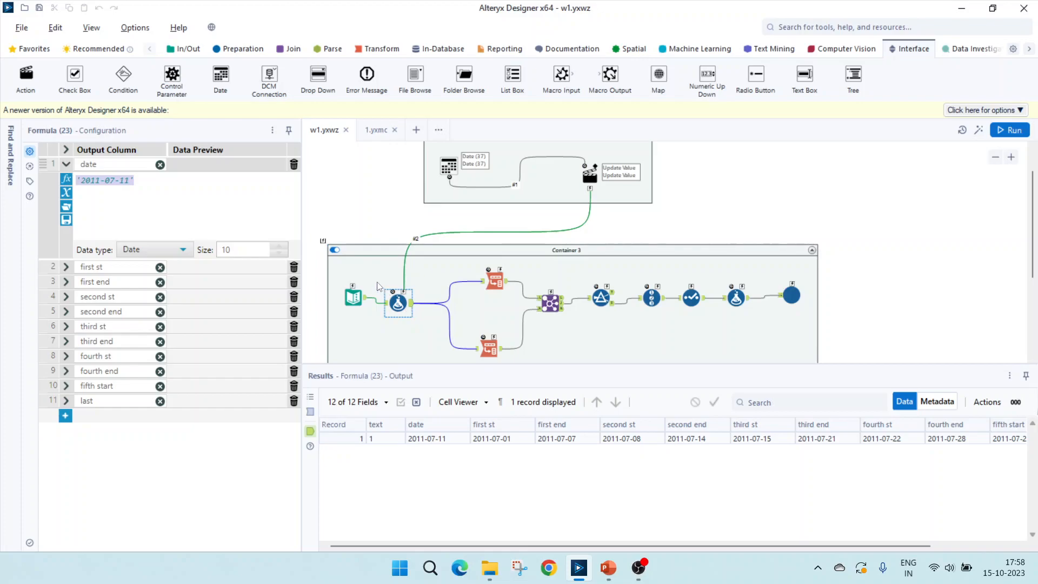
Expand the "first st" formula and compare its DateTimeTrim arguments with the value in the results
click(143, 193)
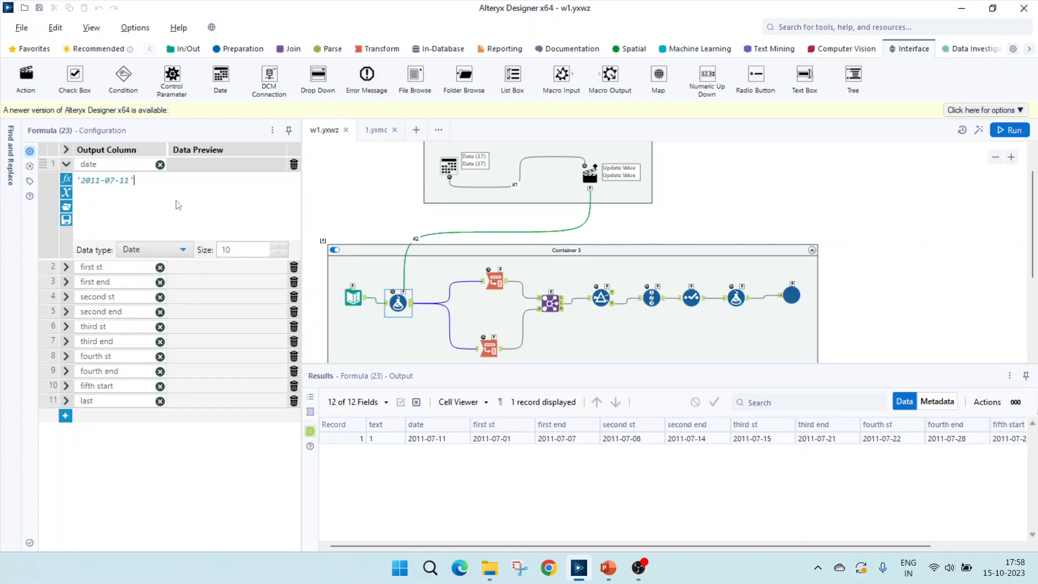
click(66, 268)
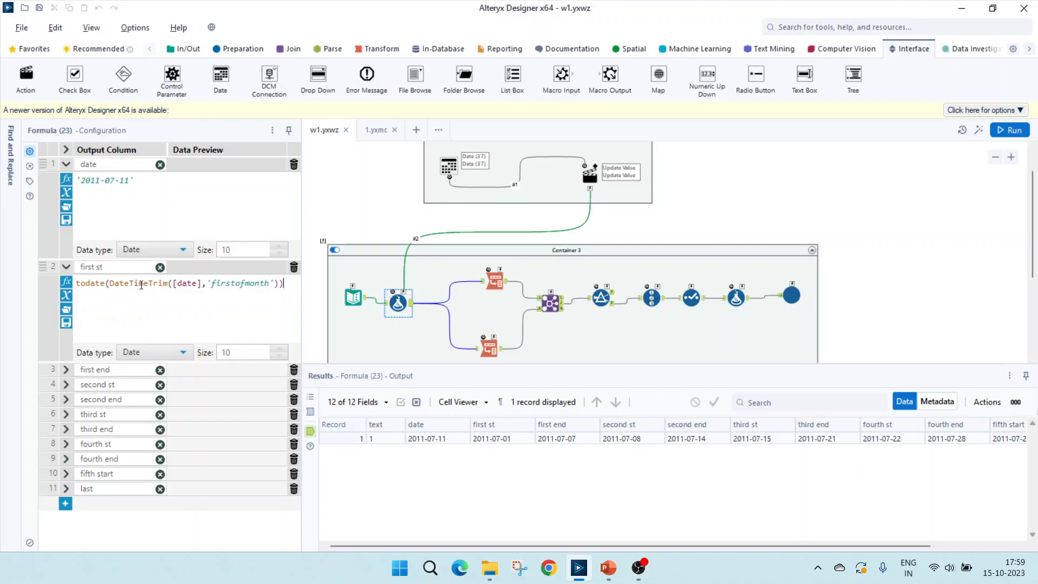
double_click(191, 286)
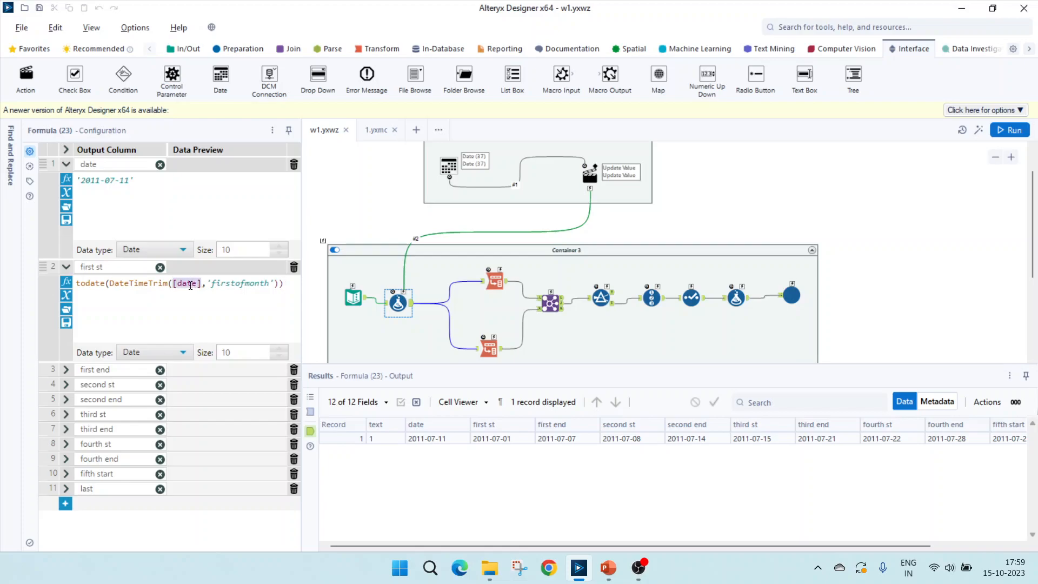
double_click(253, 283)
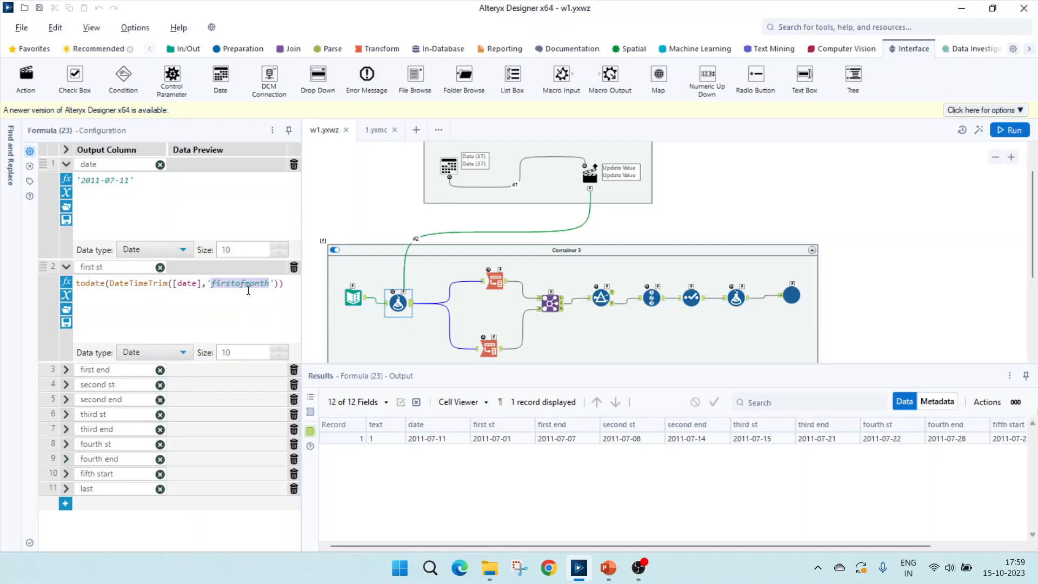
click(489, 442)
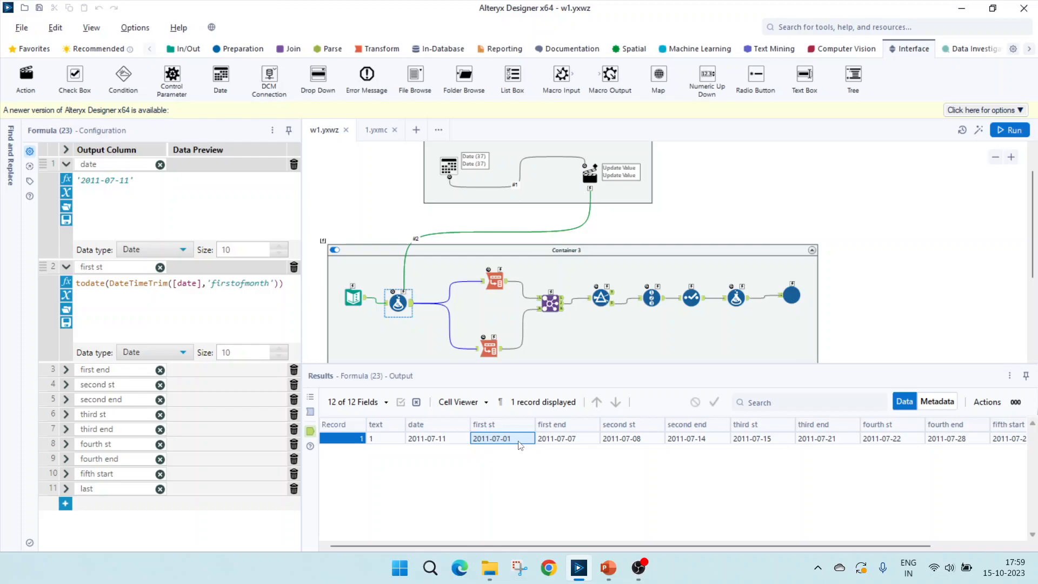
Expand the "first end" and "second st" formulas and compare their DateTimeAdd expressions with the resulting dates
click(66, 369)
scroll(248, 339, down, 2)
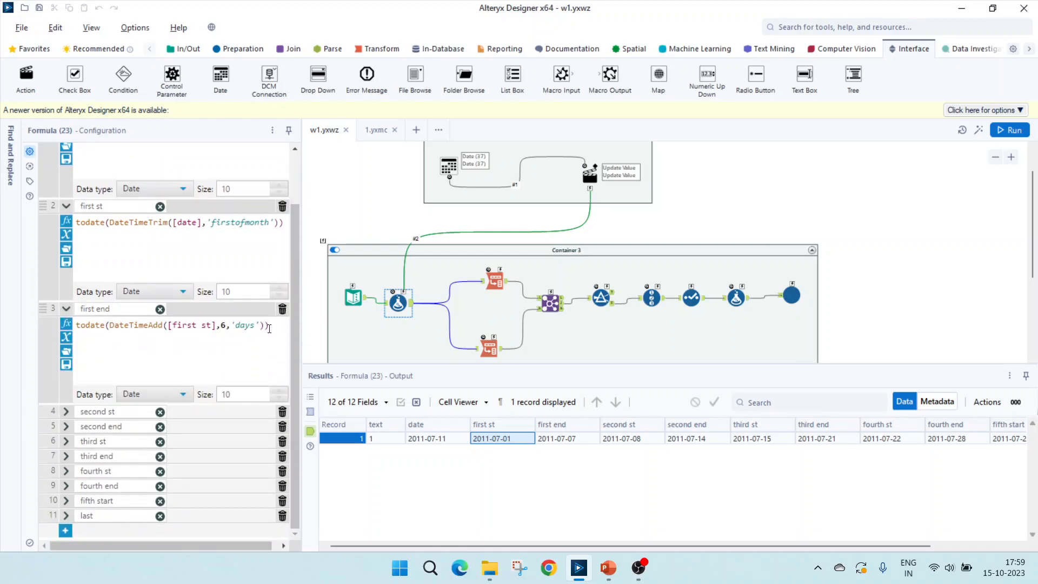
key(ctrl+a)
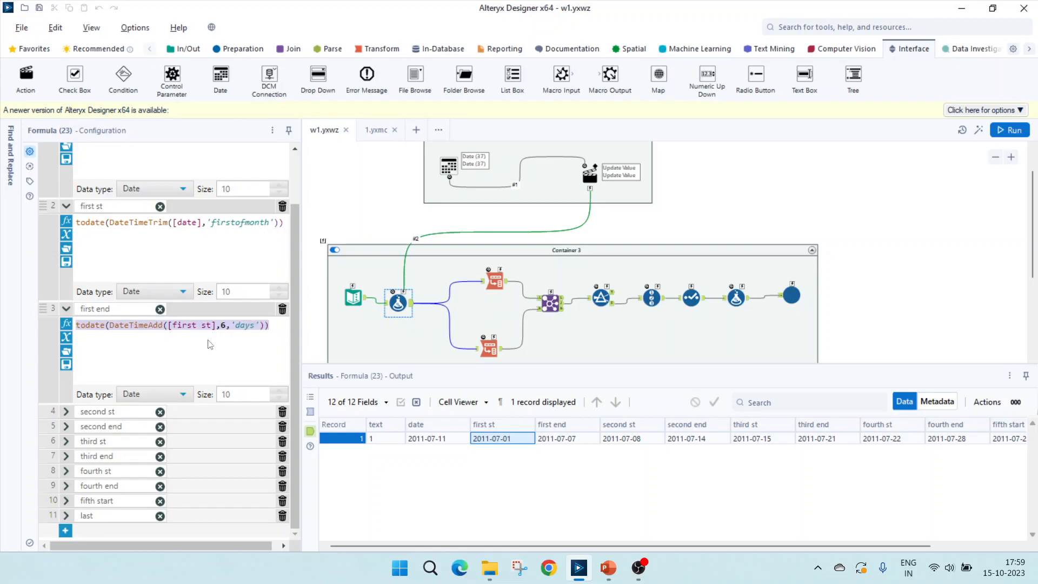
click(574, 440)
click(80, 414)
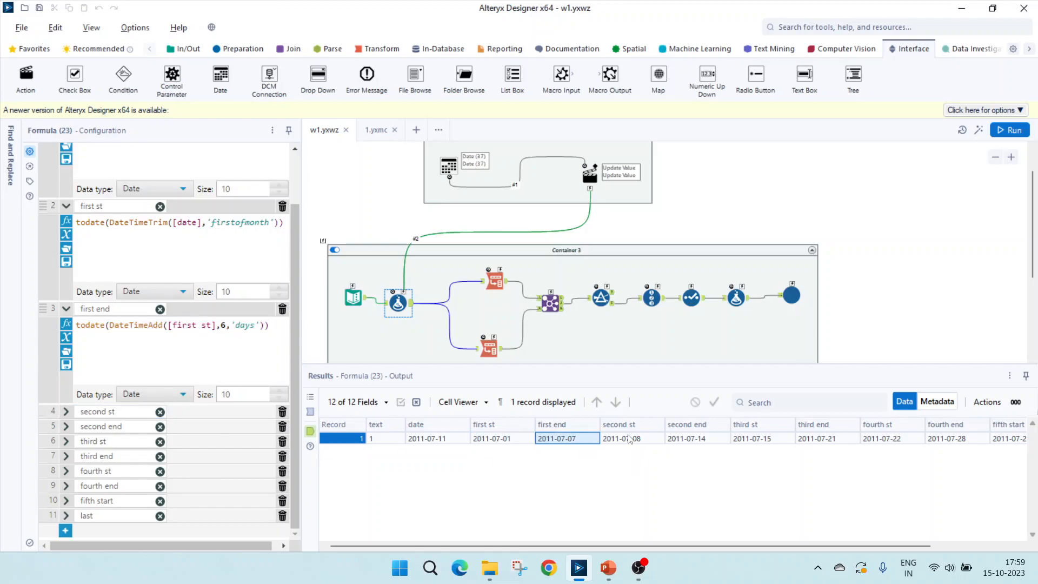
key(Right)
click(66, 412)
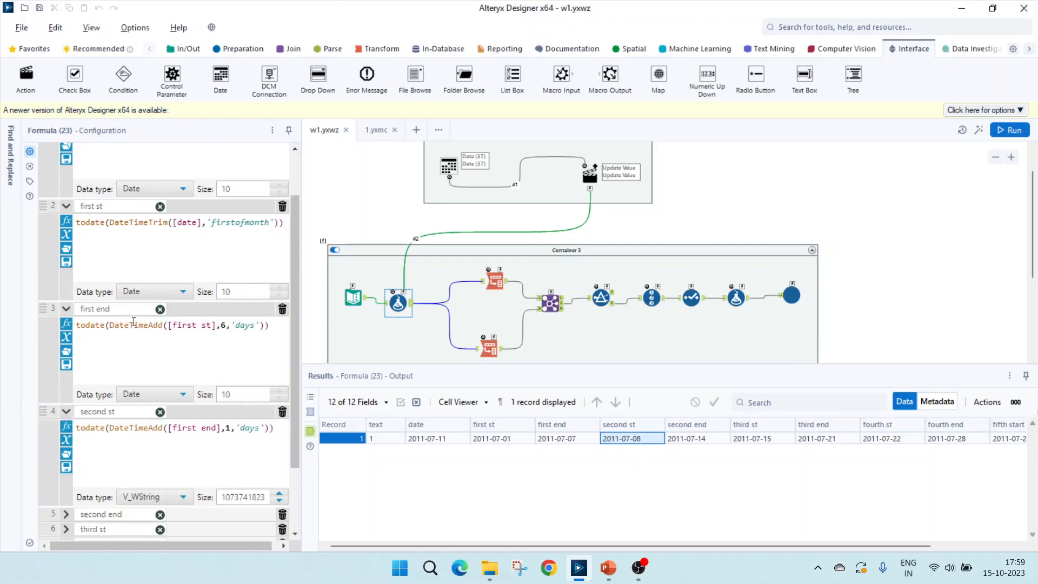
scroll(166, 431, down, 3)
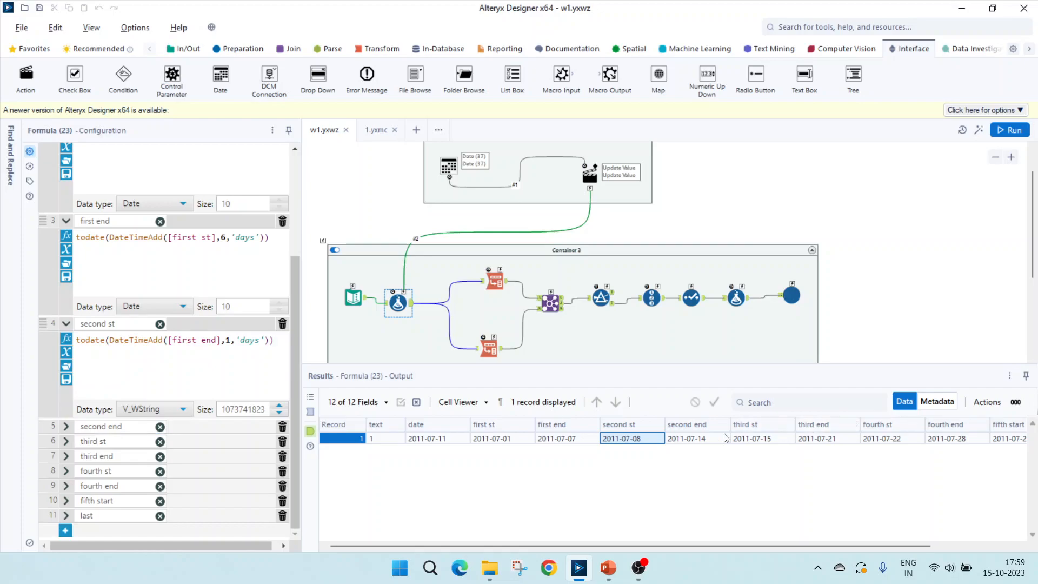
Expand the "second end" and "third st" formulas and compare them with their dates in the results
click(706, 440)
click(67, 427)
scroll(270, 369, down, 2)
drag(273, 379, 176, 377)
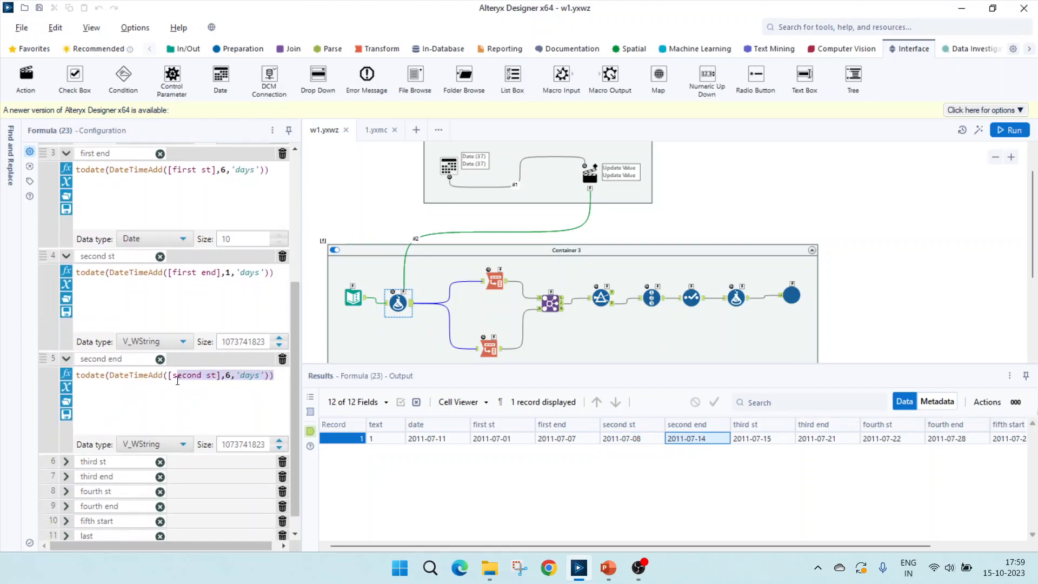
scroll(181, 395, down, 1)
click(66, 441)
scroll(179, 378, down, 3)
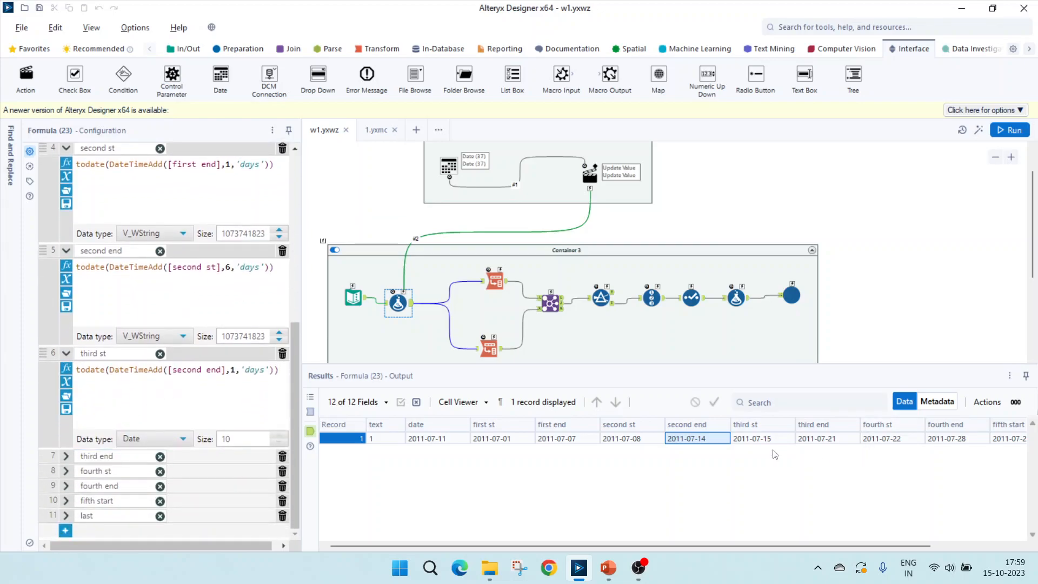
click(754, 440)
Expand the "third end" formula and check its date in the results
click(66, 456)
scroll(245, 407, down, 3)
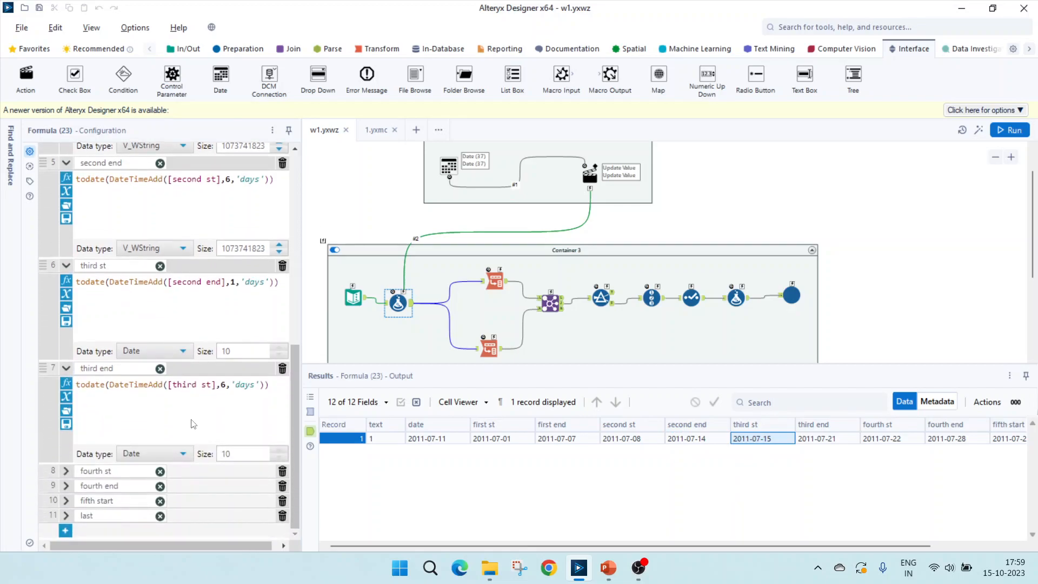
click(845, 442)
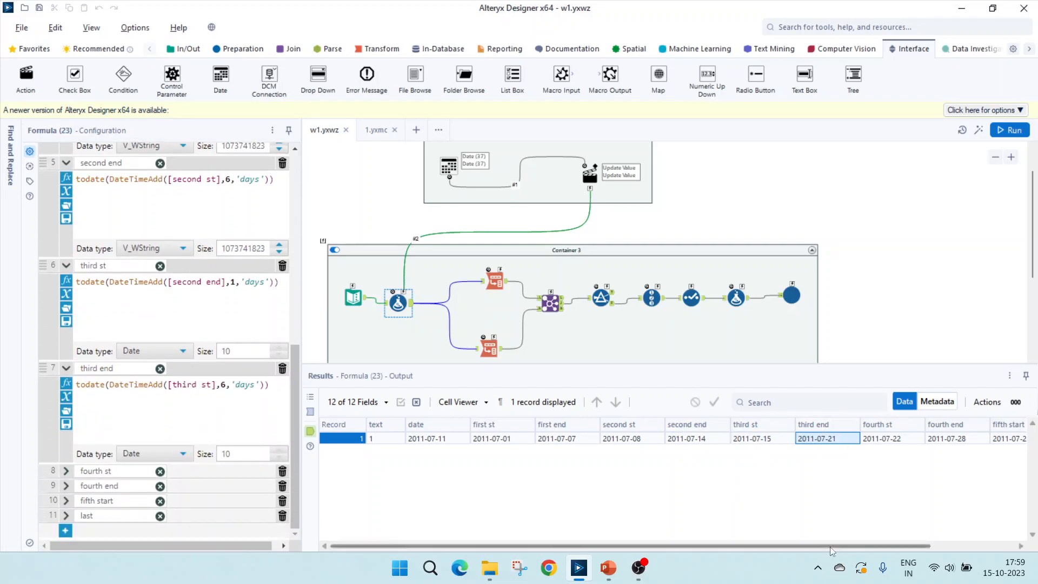
Expand the "fourth st" and "fourth end" formulas and check the fourth week's dates in the results
drag(829, 547, 913, 547)
click(67, 472)
scroll(82, 468, down, 3)
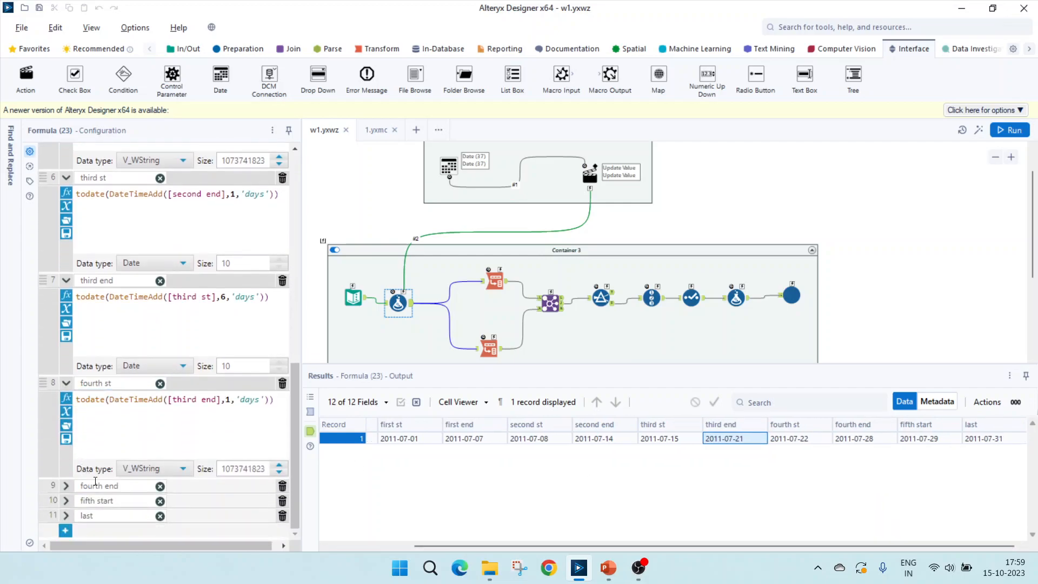
click(67, 487)
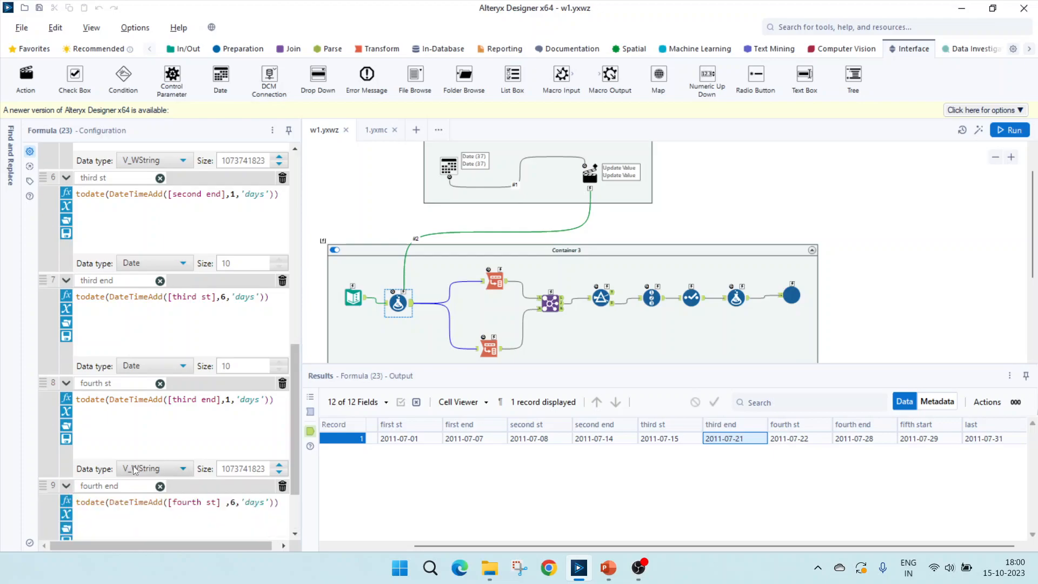
scroll(129, 471, down, 3)
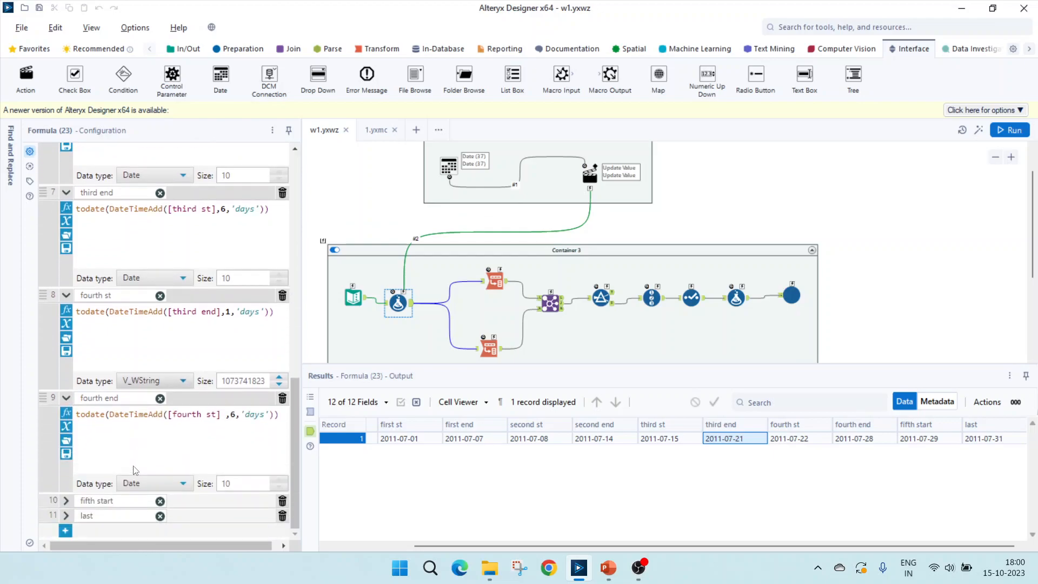
click(850, 443)
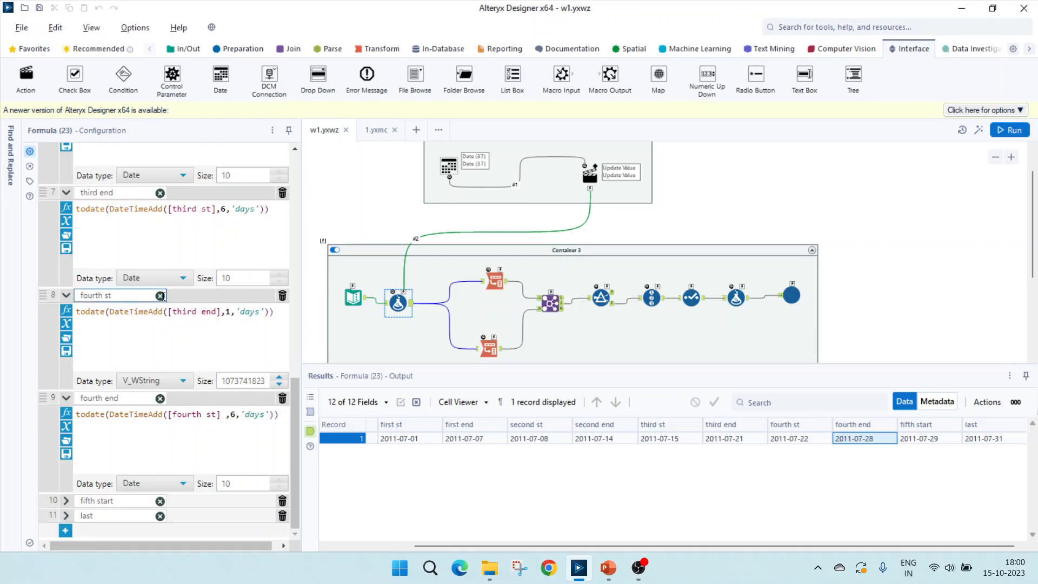
Expand the "fifth start" formula and examine its first condition, comparing the month's last day with [fourth end]
click(64, 505)
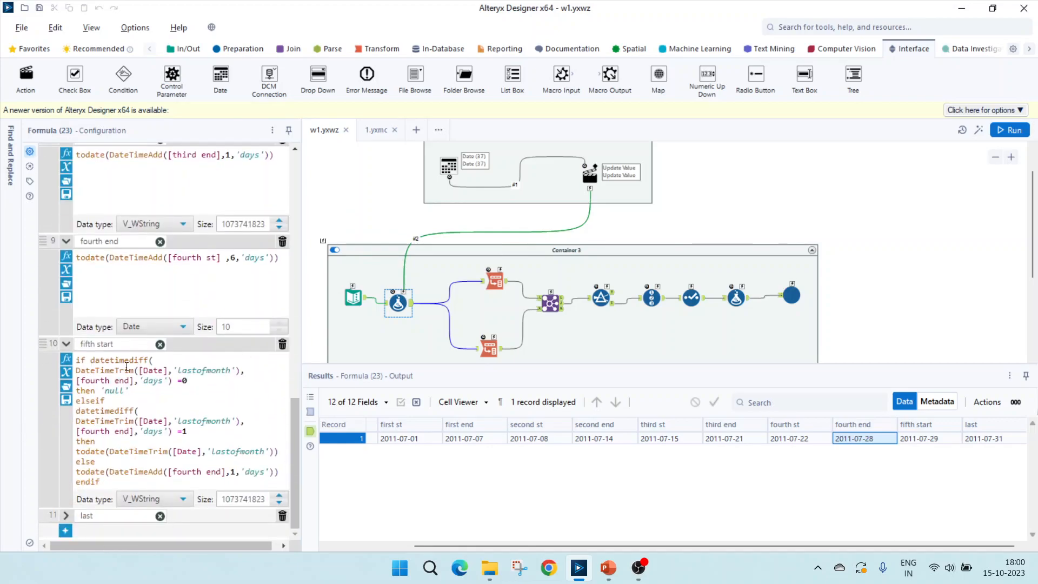
double_click(120, 360)
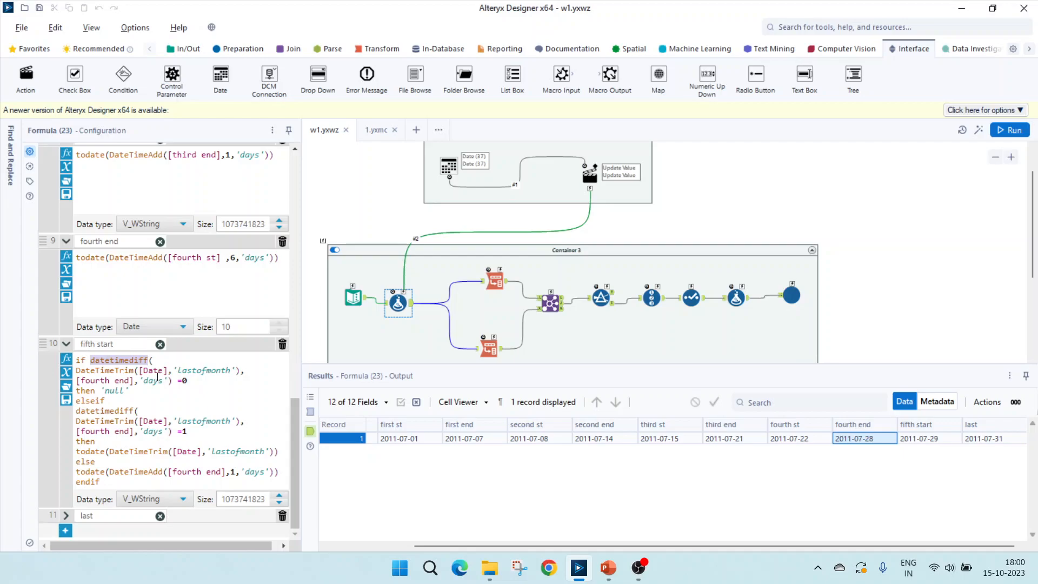
drag(183, 379, 77, 370)
click(140, 382)
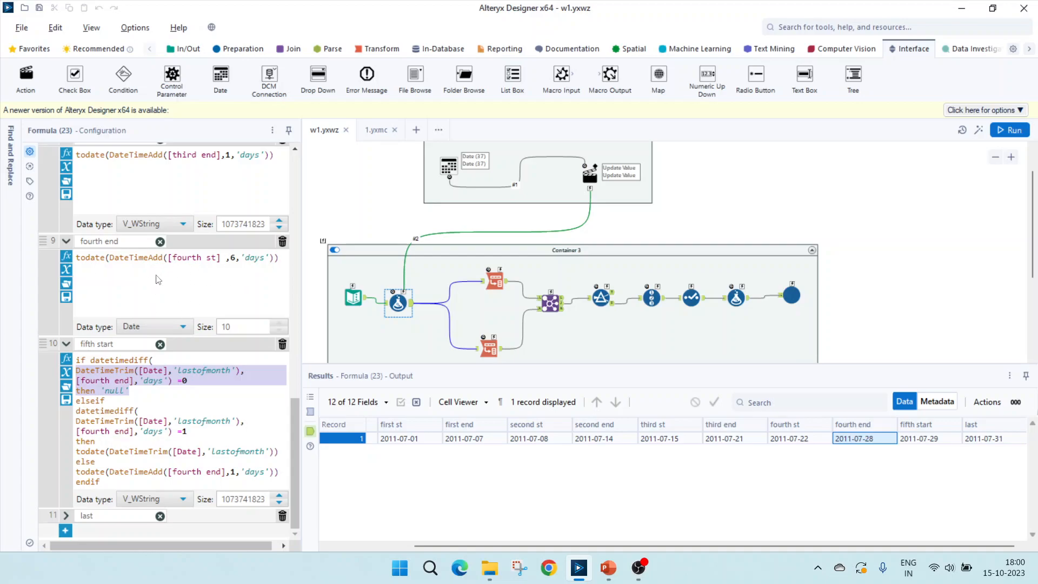
Examine the elseif and else branches of the "fifth start" formula
click(131, 419)
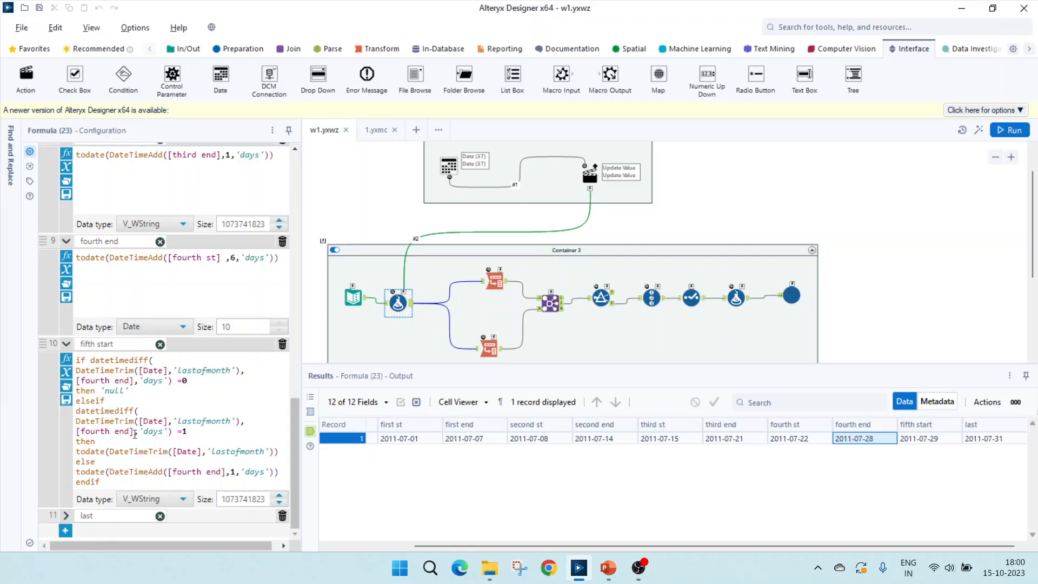
drag(200, 433, 81, 411)
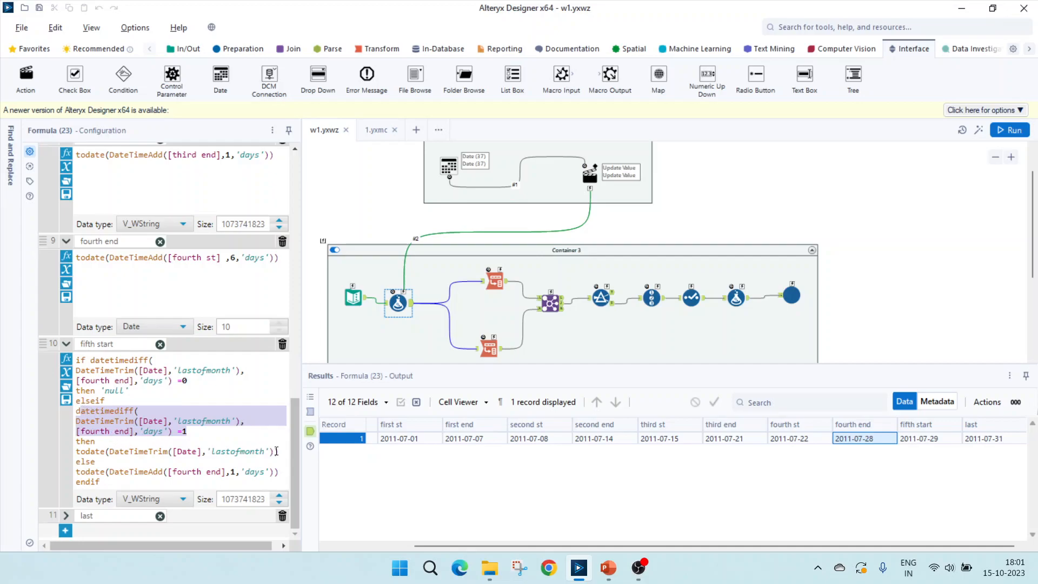
drag(278, 454, 77, 452)
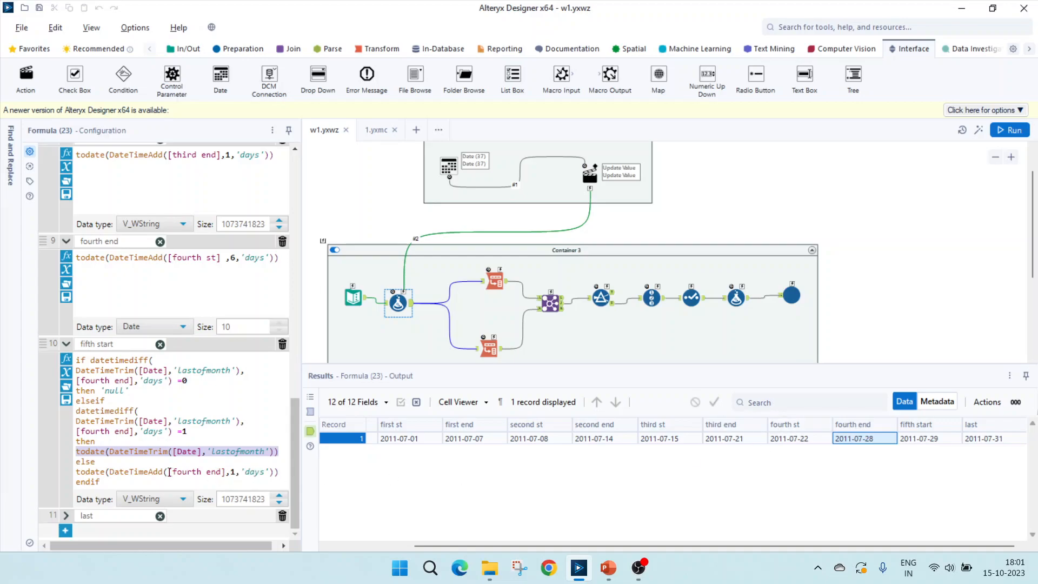
drag(99, 479, 80, 461)
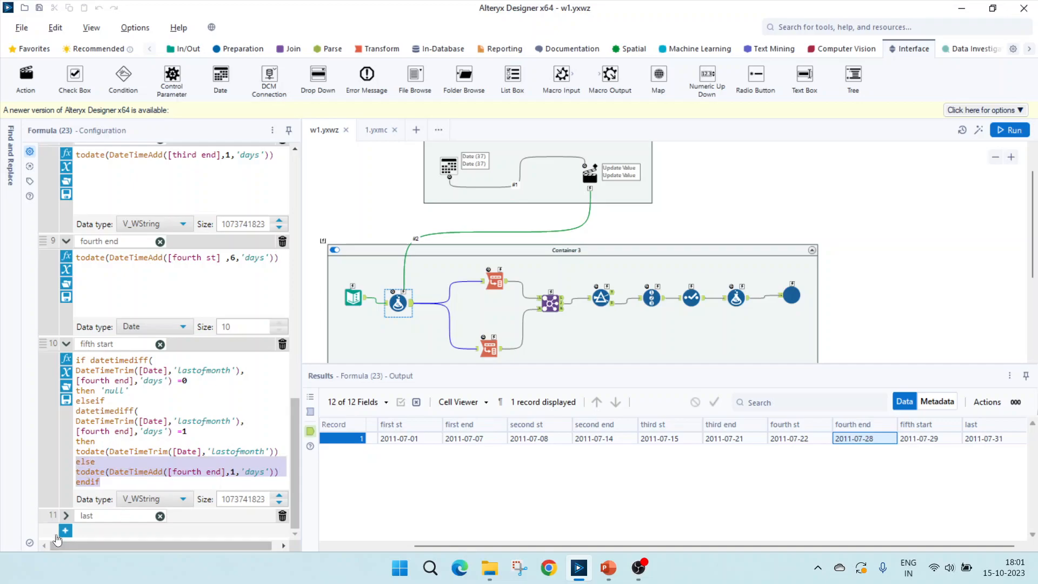
Expand the "last" formula and examine its null condition and its else branch
click(66, 515)
scroll(99, 471, down, 2)
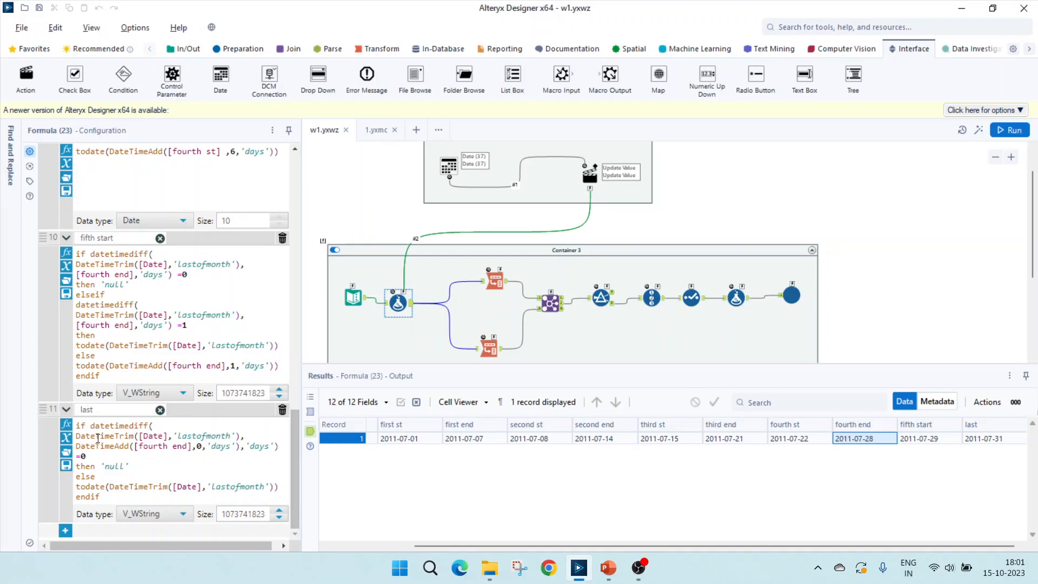
drag(76, 457, 79, 438)
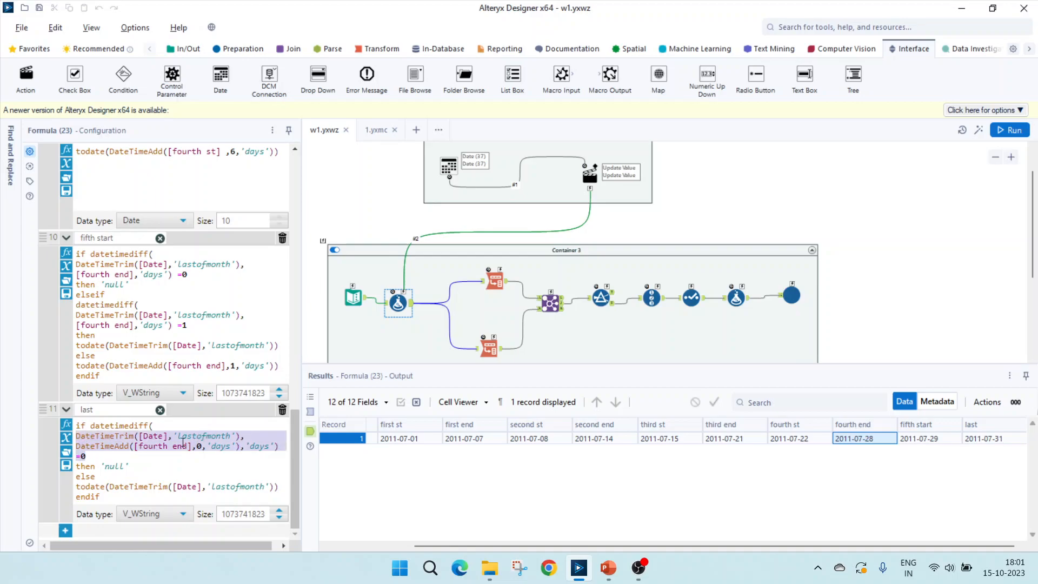
drag(148, 472, 77, 439)
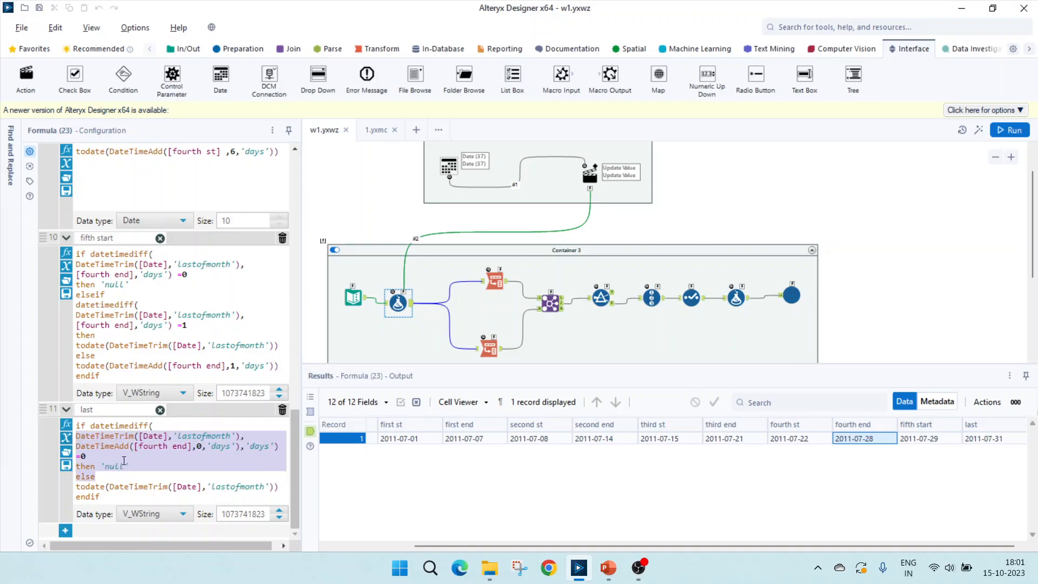
drag(105, 495, 63, 478)
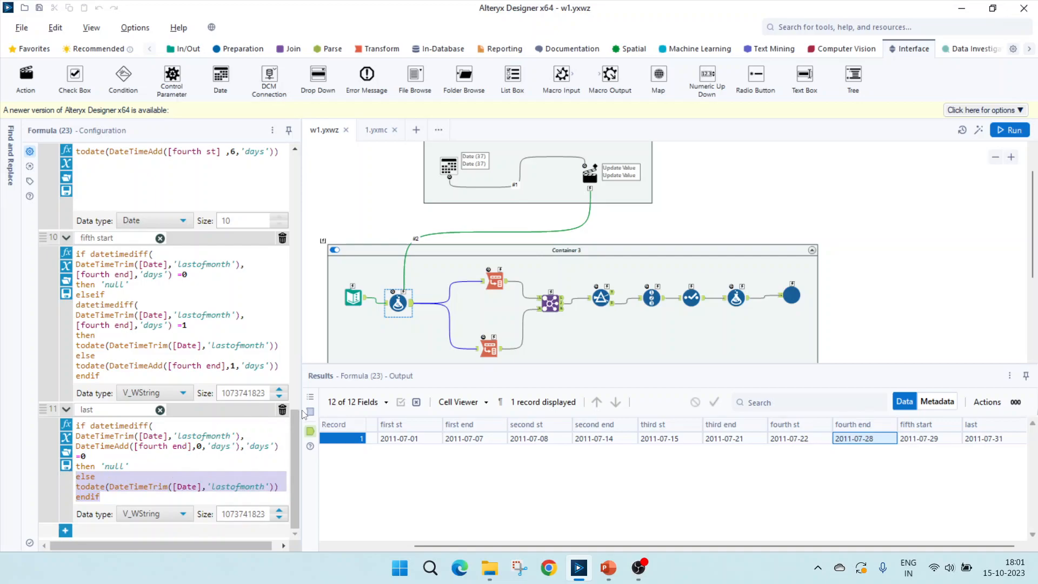
Compare the data columns selected in the two Transpose tools with the start and end dates they output
scroll(395, 333, down, 2)
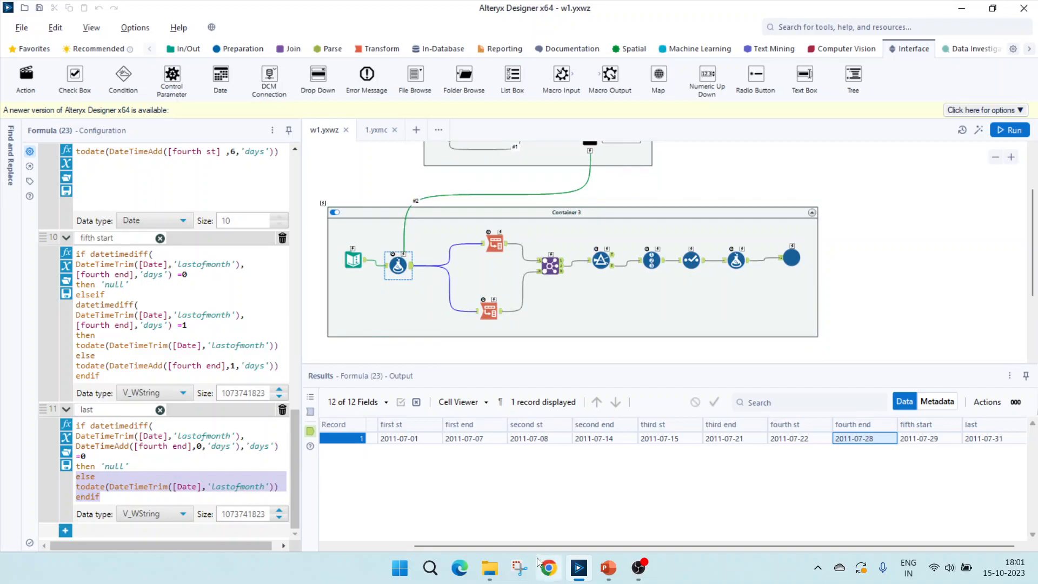
click(627, 540)
click(494, 243)
scroll(138, 459, down, 2)
scroll(117, 490, up, 1)
scroll(117, 490, up, 1)
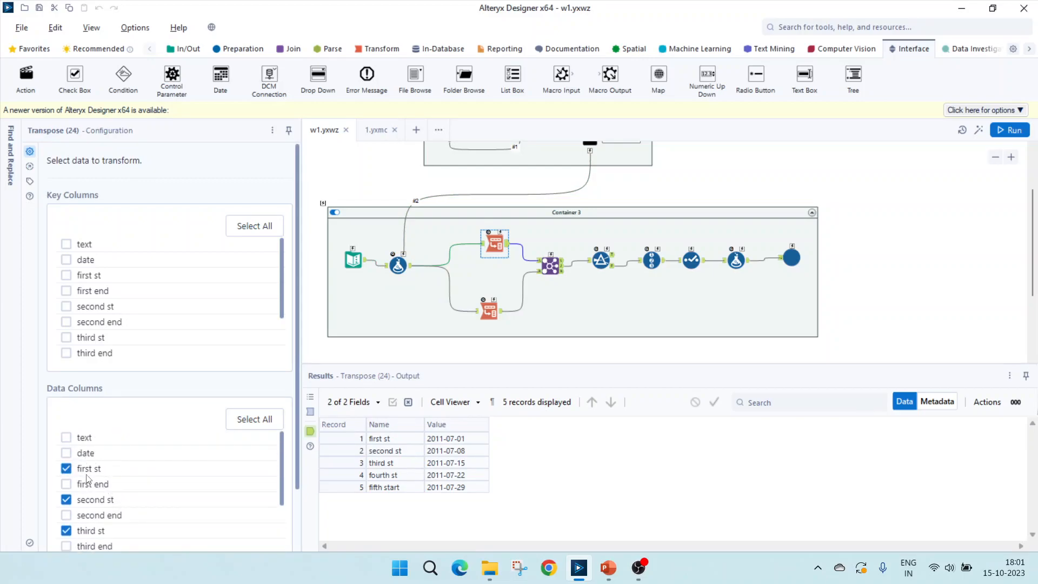
scroll(100, 530, down, 2)
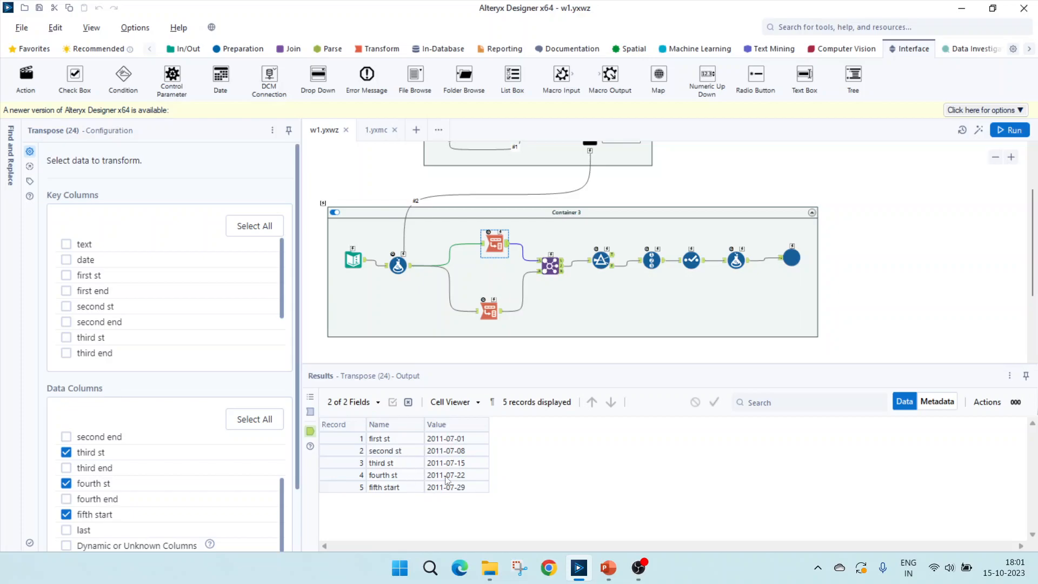
click(491, 309)
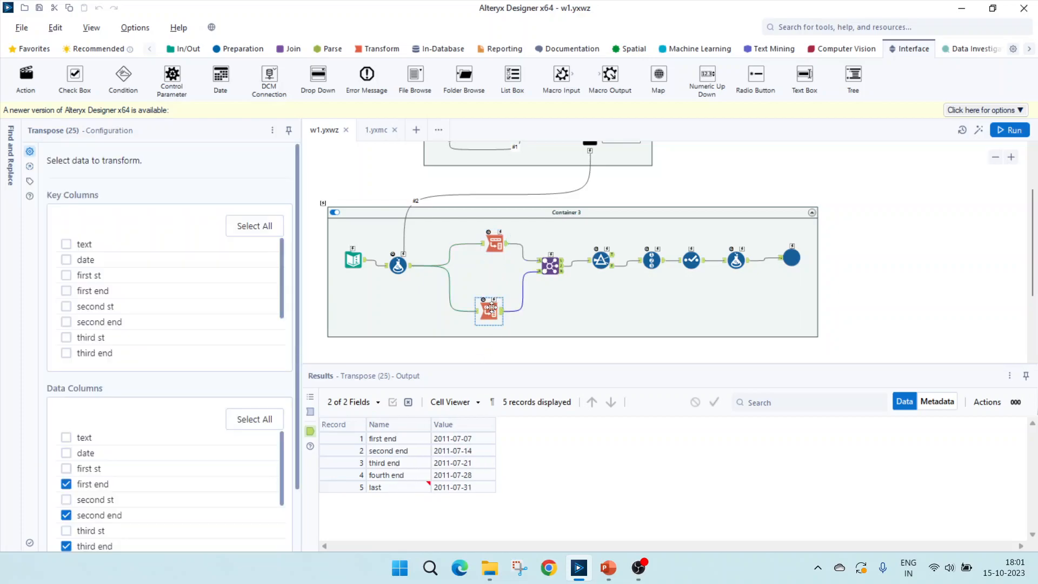
scroll(157, 525, down, 2)
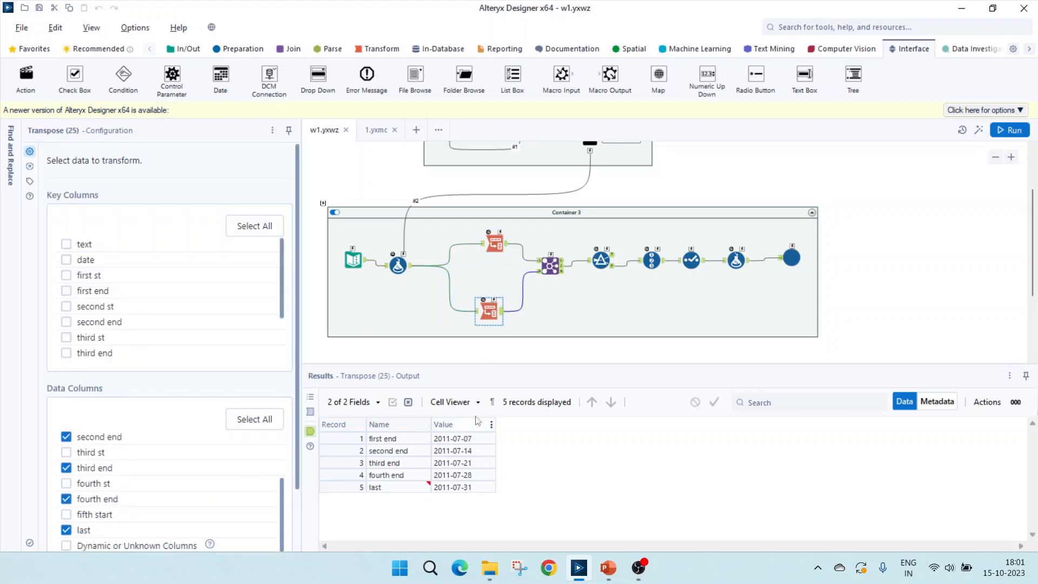
Inspect the Join by record position and check how its output pairs each week's start and end dates
click(551, 264)
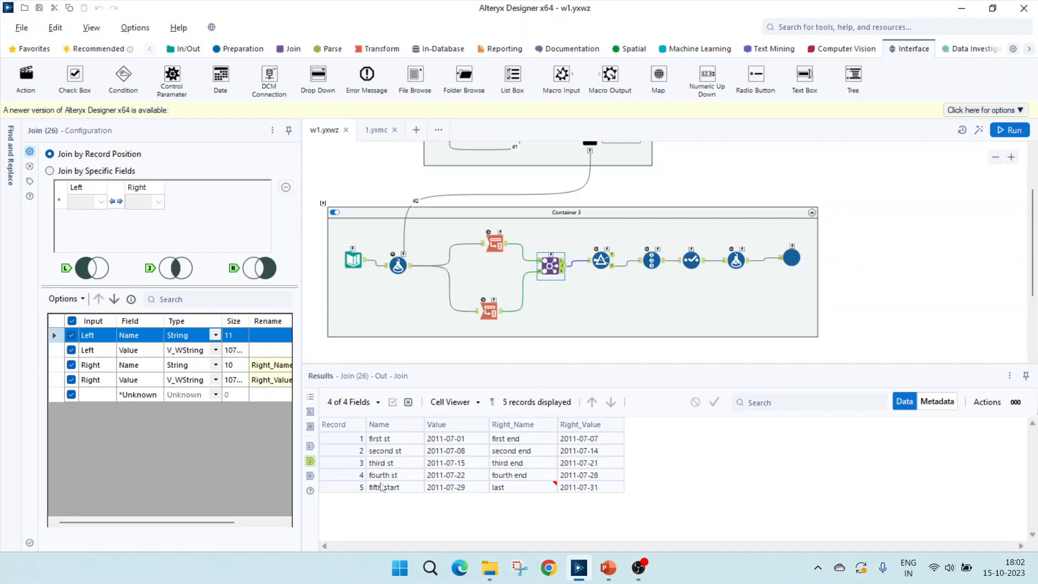
click(447, 441)
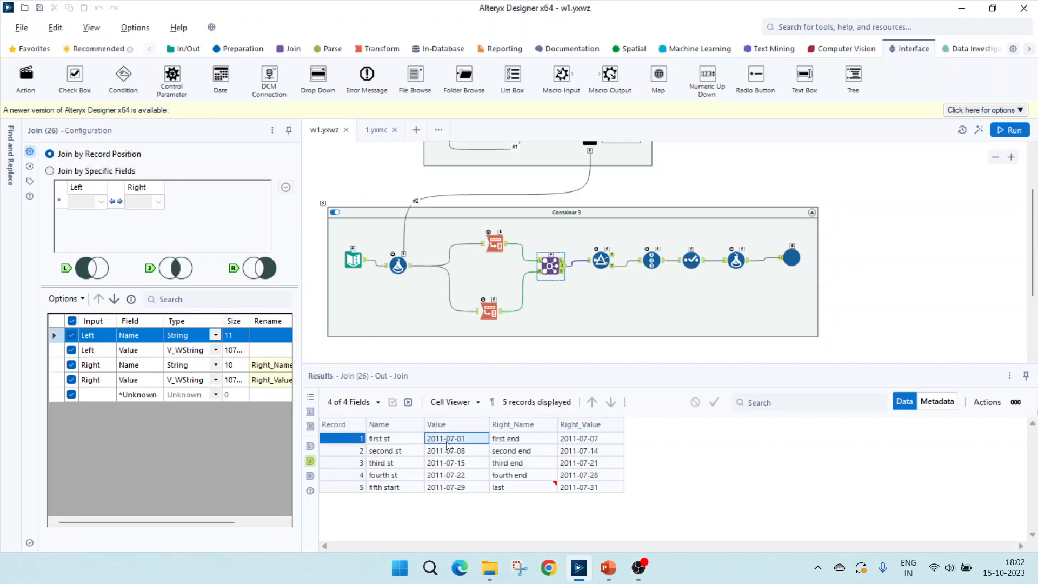
click(571, 439)
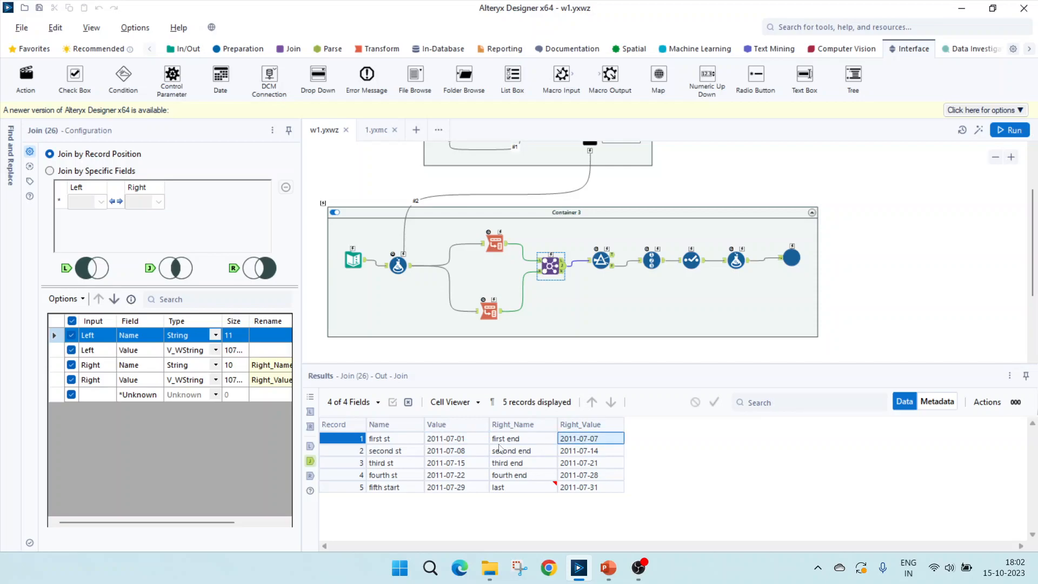
click(460, 454)
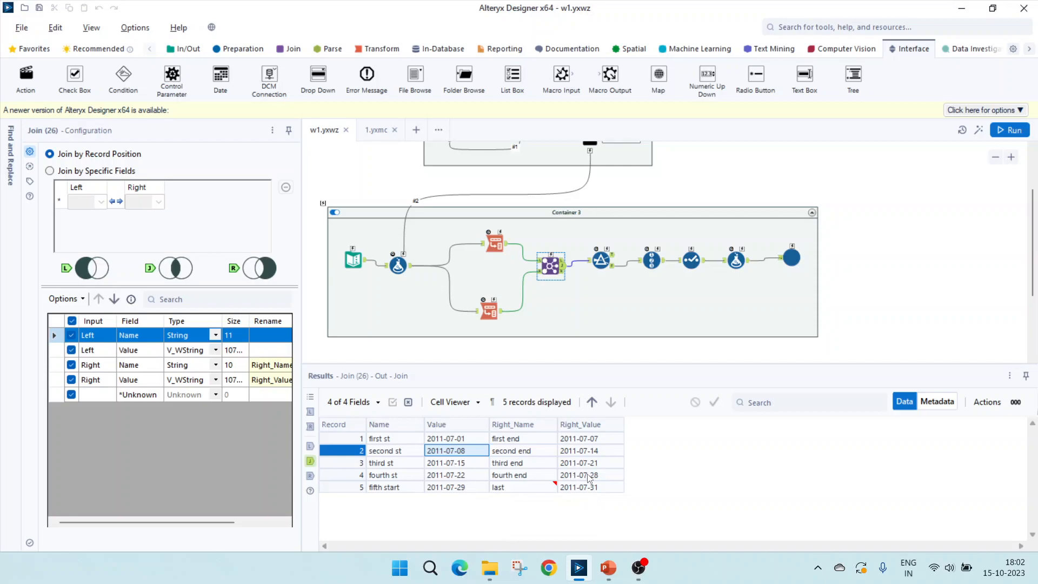
click(564, 488)
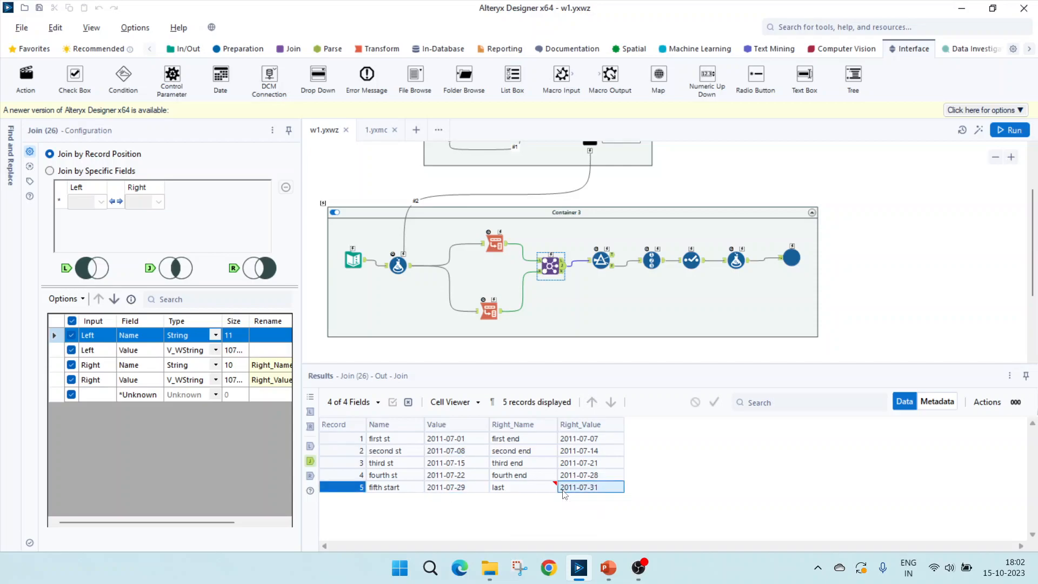
Review the settings and results of the Filter, Record ID, Select and sheet-name Formula tools following the Join
click(601, 260)
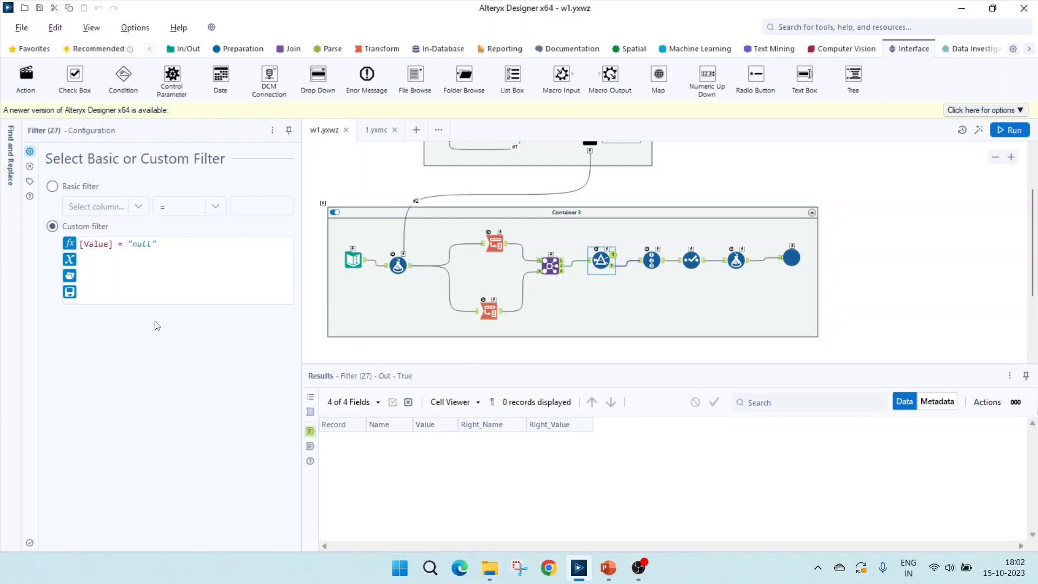
click(648, 261)
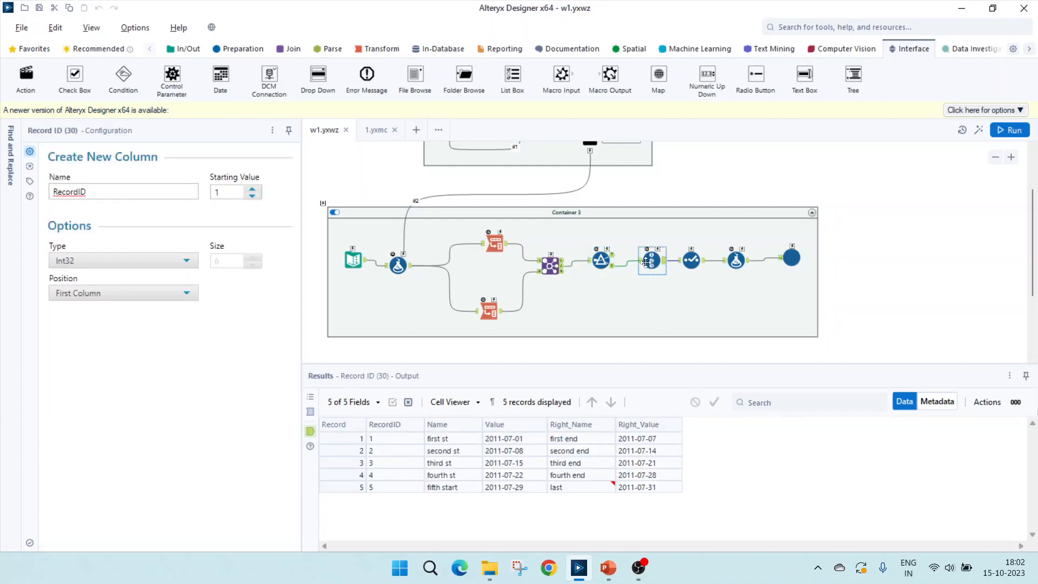
click(693, 261)
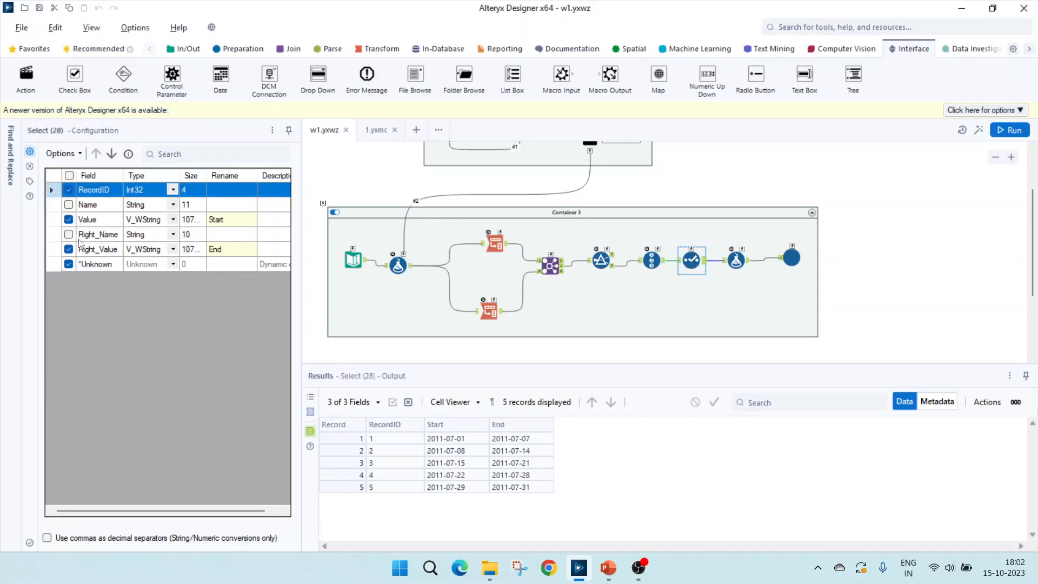
click(736, 260)
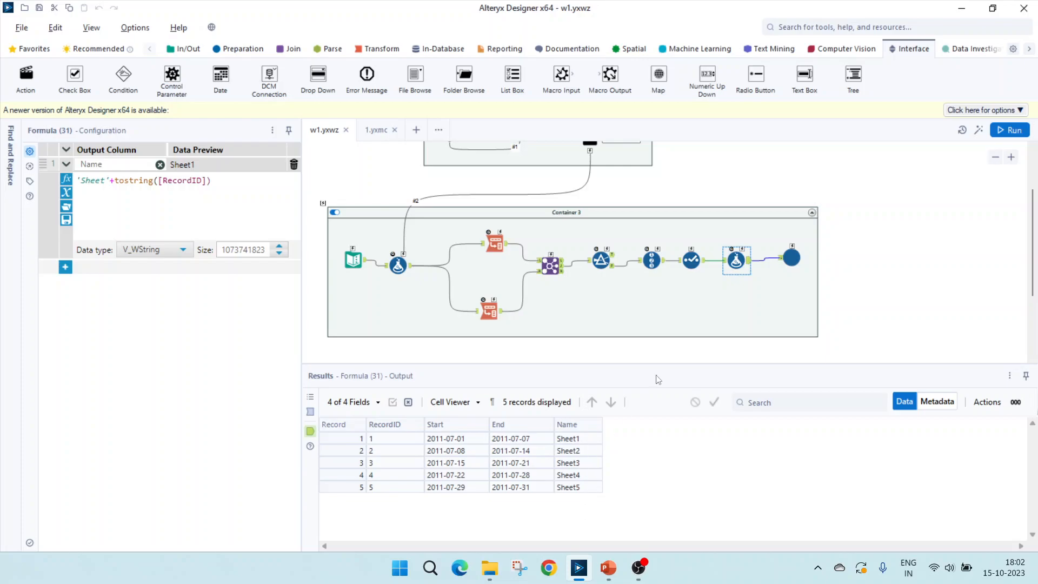
Review the batch macro's field mappings and look up where macro 1 can be inserted on the canvas
click(788, 258)
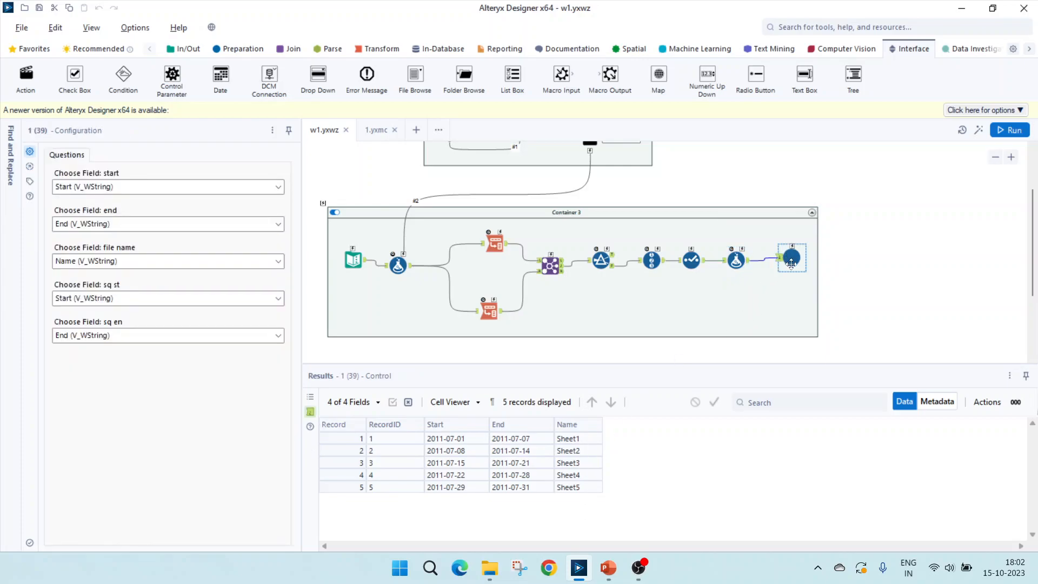
right_click(865, 254)
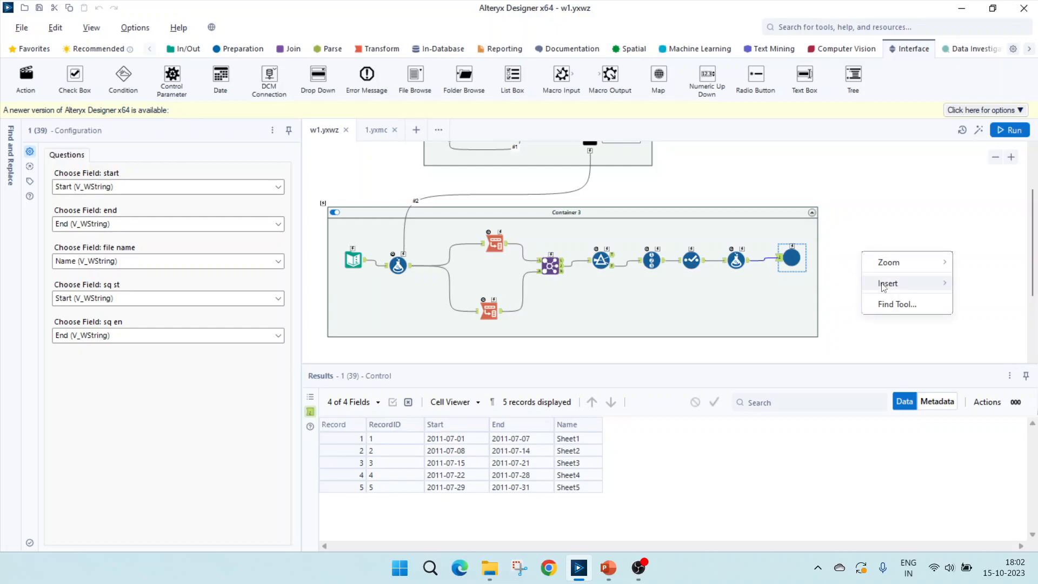
mouse_move(888, 284)
mouse_move(779, 539)
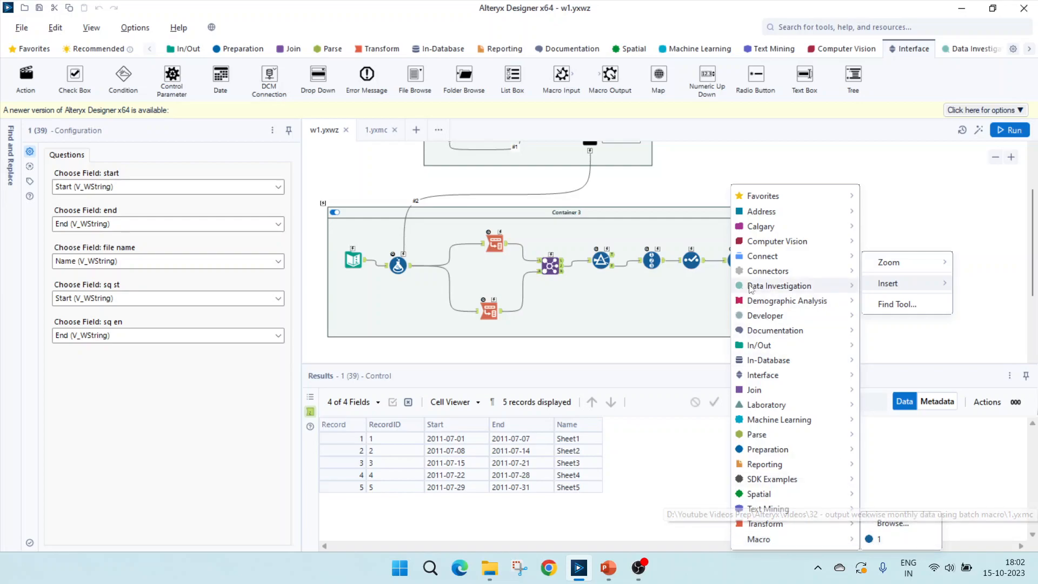
click(699, 171)
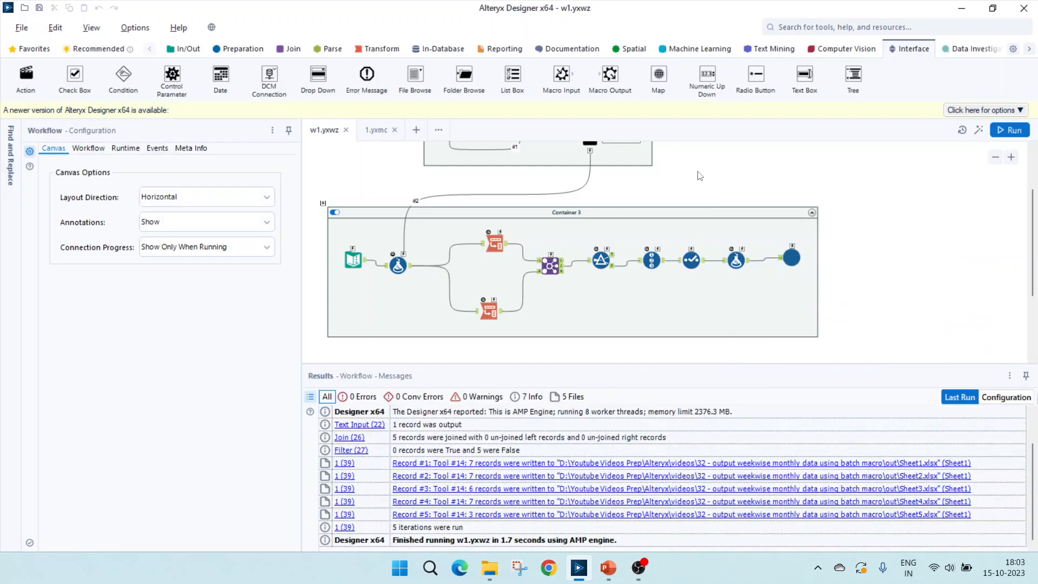
Check the workflow type and constants in the configuration of w1.yxwz
scroll(578, 263, up, 3)
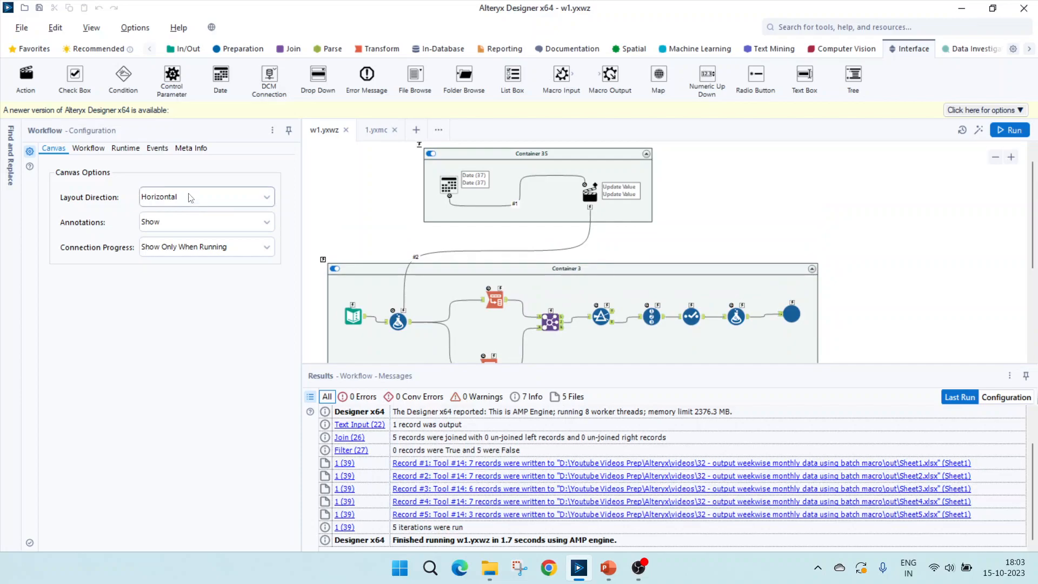
click(88, 148)
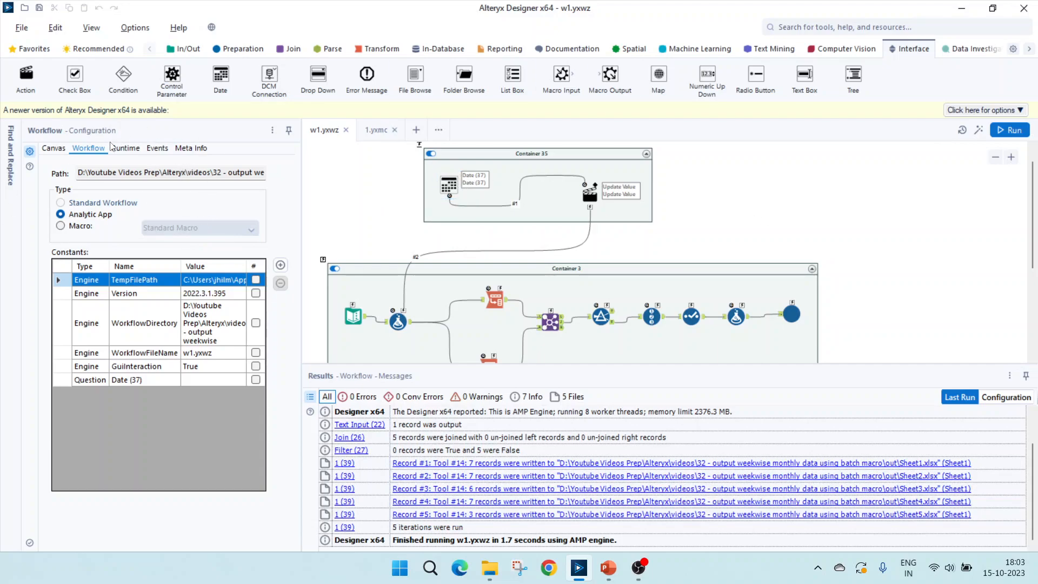
click(60, 149)
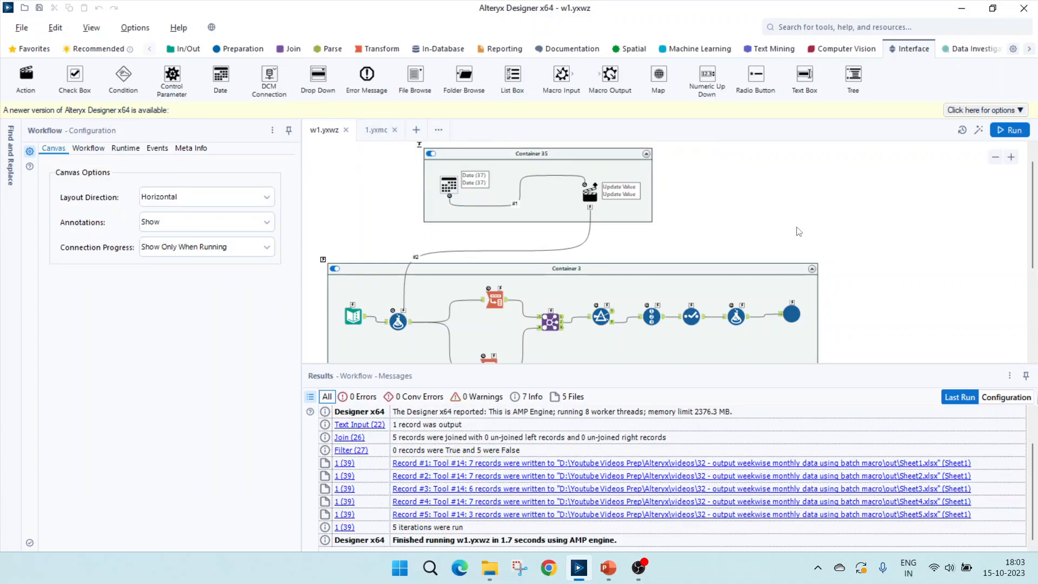
Recheck the Formula tool that builds the sheet names feeding the batch macro
scroll(835, 241, down, 3)
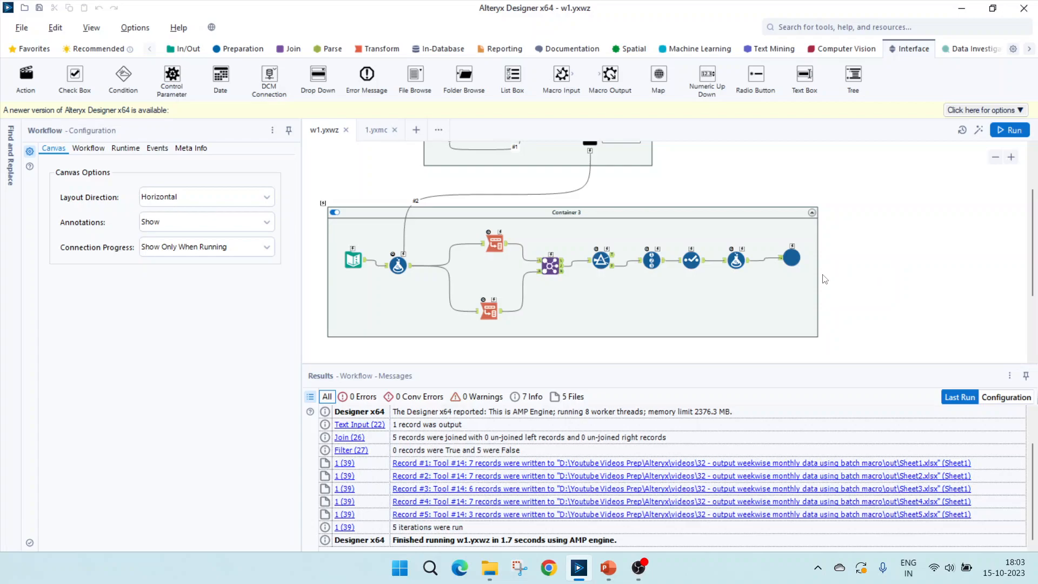
click(736, 261)
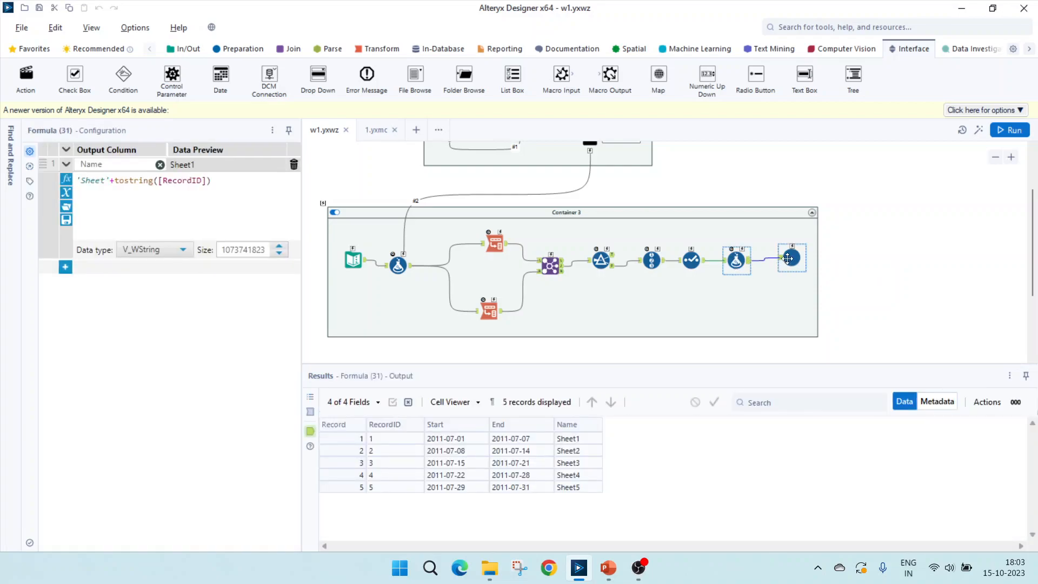
click(860, 252)
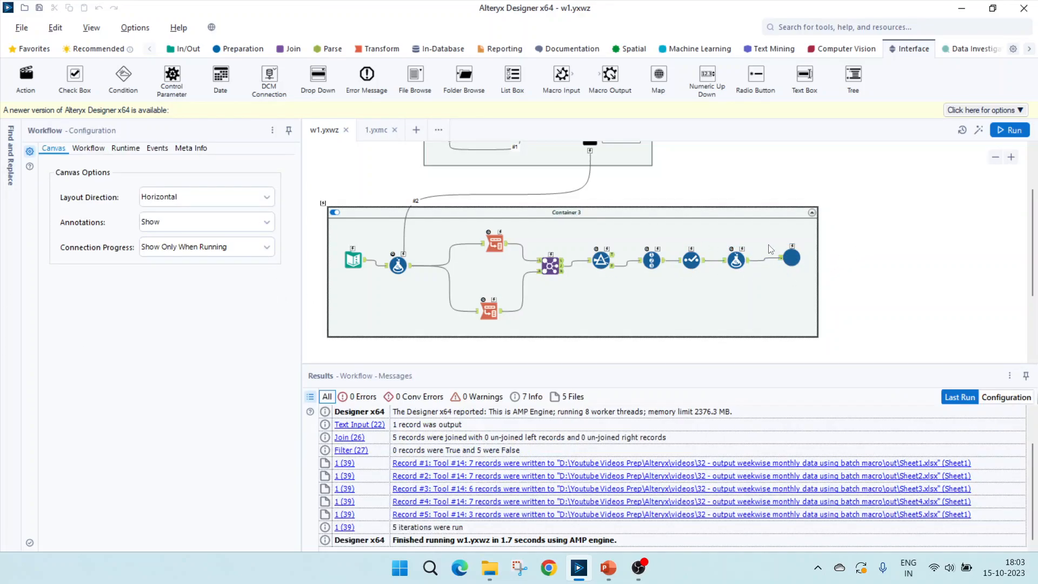
Compare the batch macro's field mappings with the output of the Formula tool that builds the sheet names
click(792, 260)
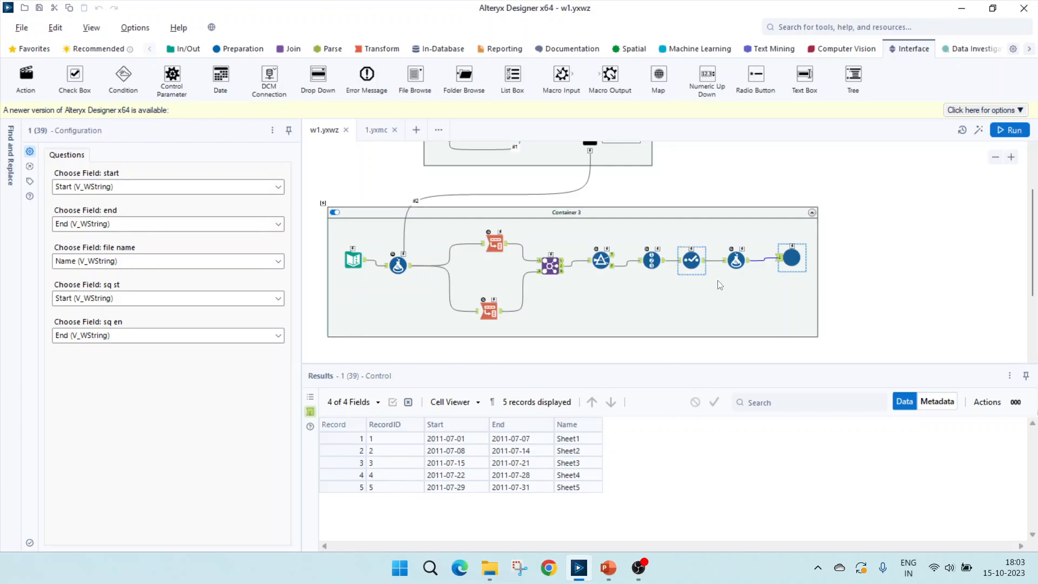
click(736, 260)
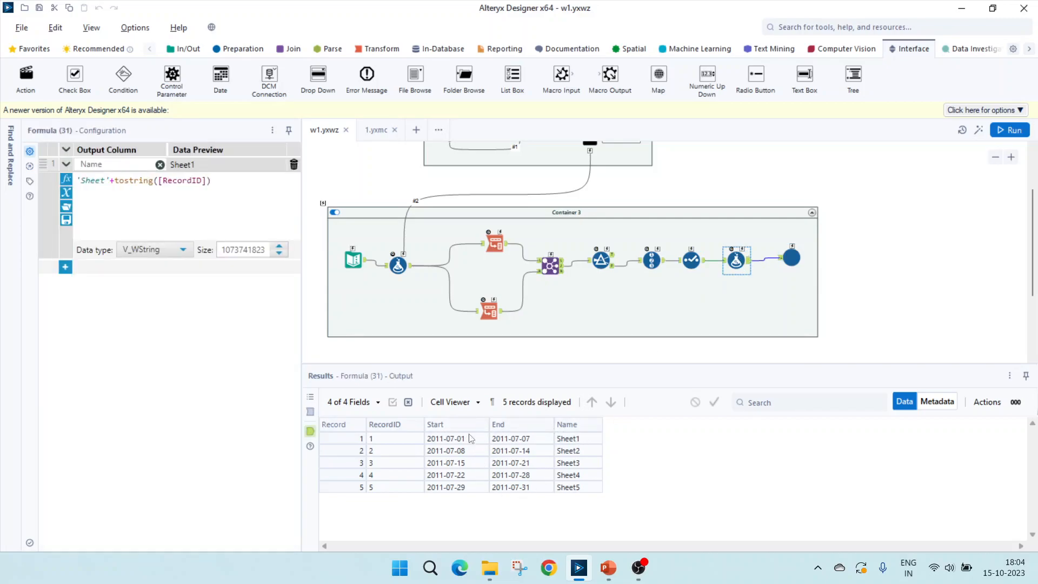
click(791, 258)
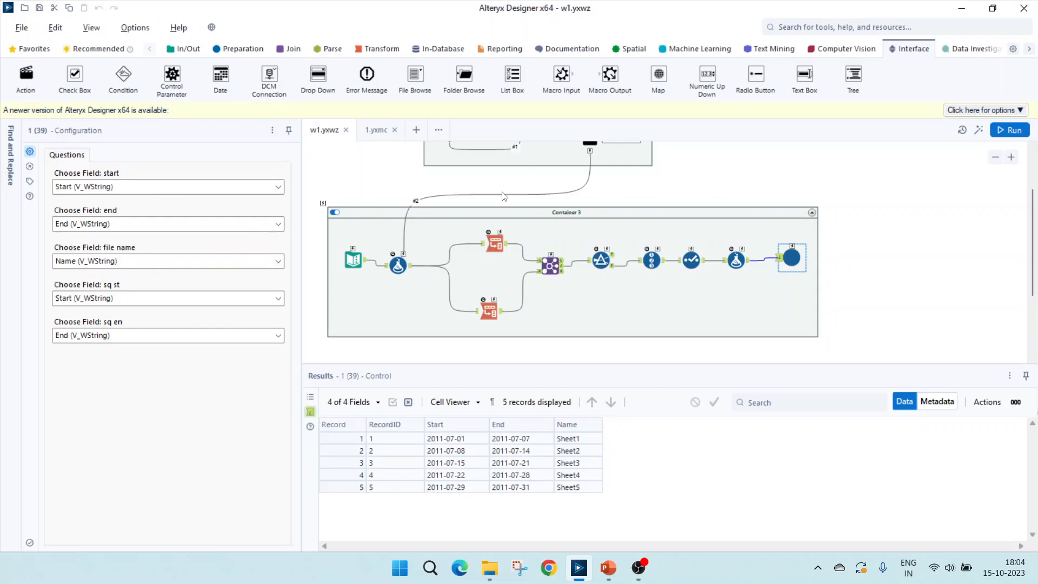
Check the labels of the file name, sq st and sq en control parameters in macro 1.yxmc
scroll(378, 173, up, 1)
click(377, 130)
scroll(716, 172, up, 1)
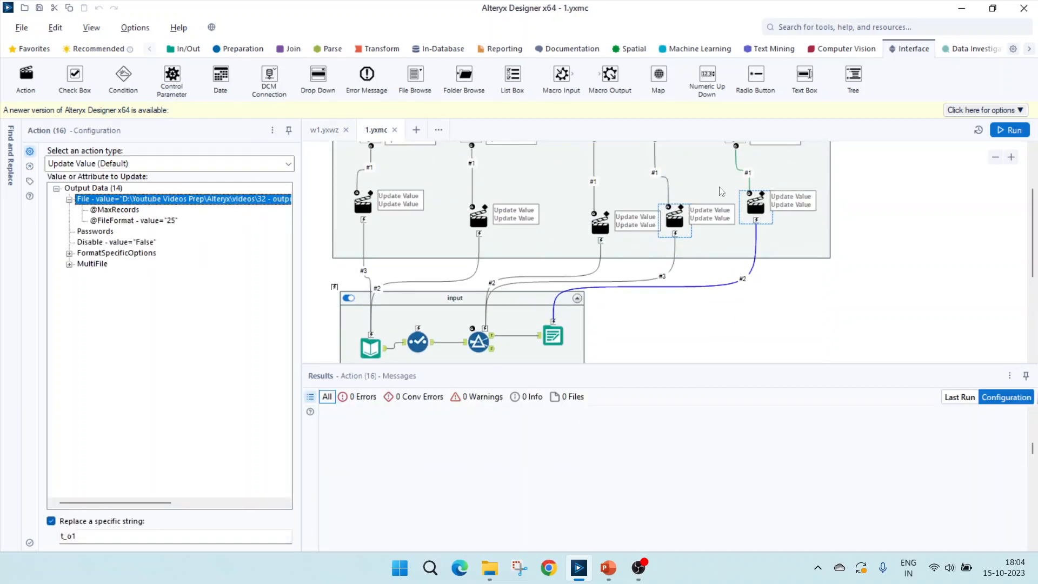
scroll(753, 201, up, 1)
click(740, 200)
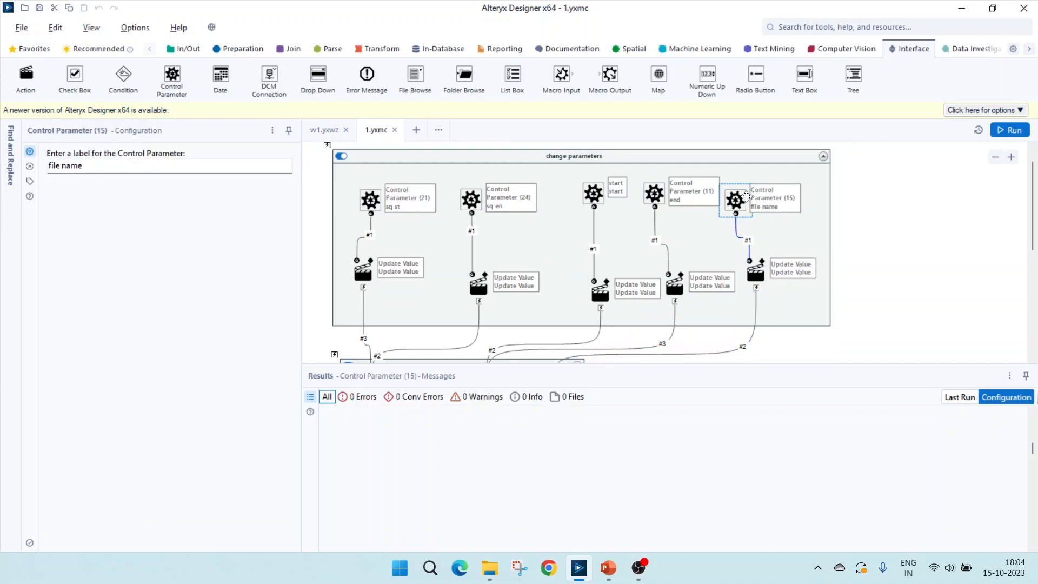
click(357, 198)
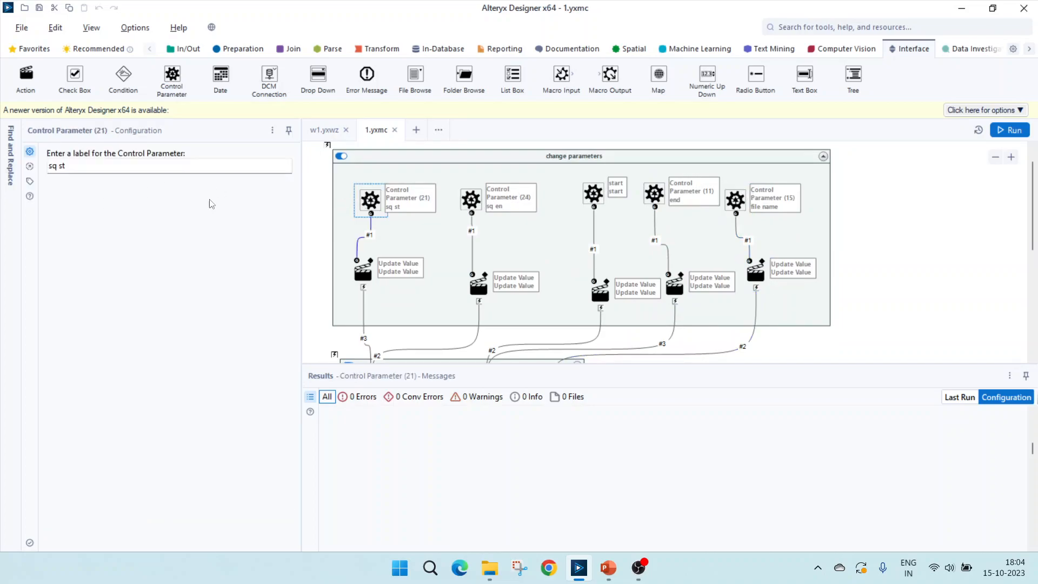
click(427, 231)
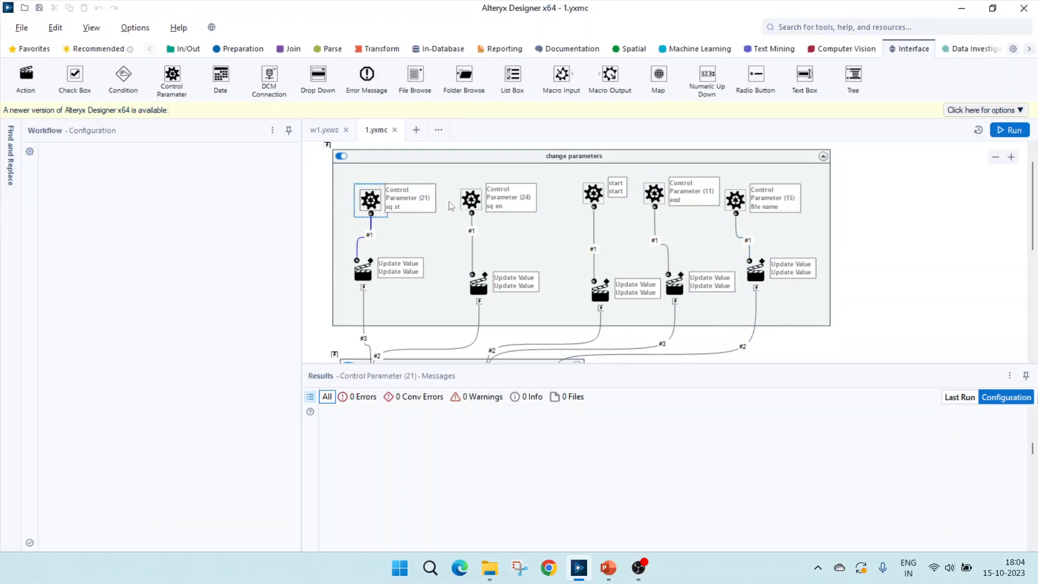
click(471, 203)
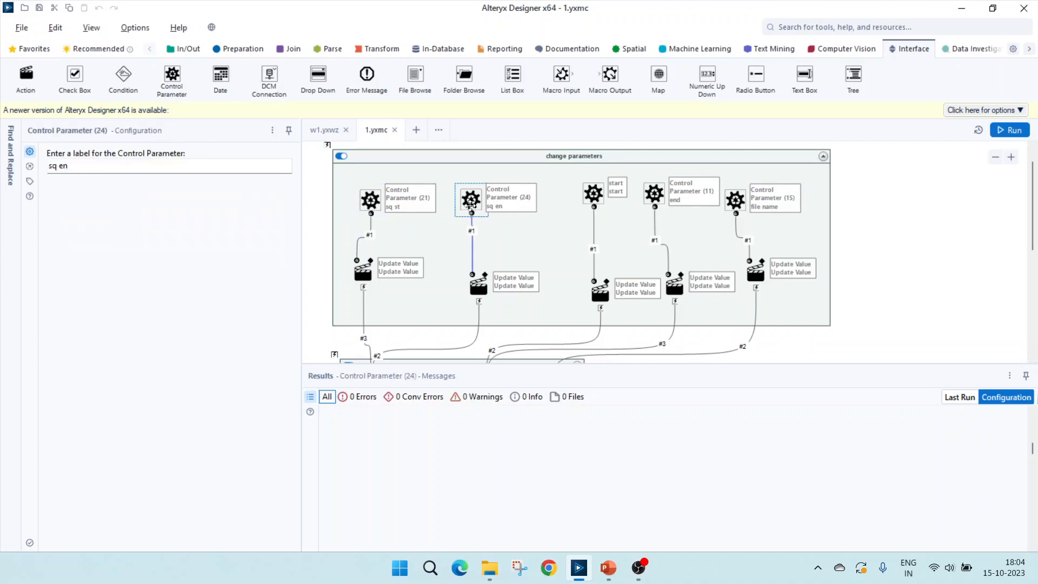
Compare the macro's field mappings in w1.yxwz with the start and end control parameters in 1.yxmc
click(324, 130)
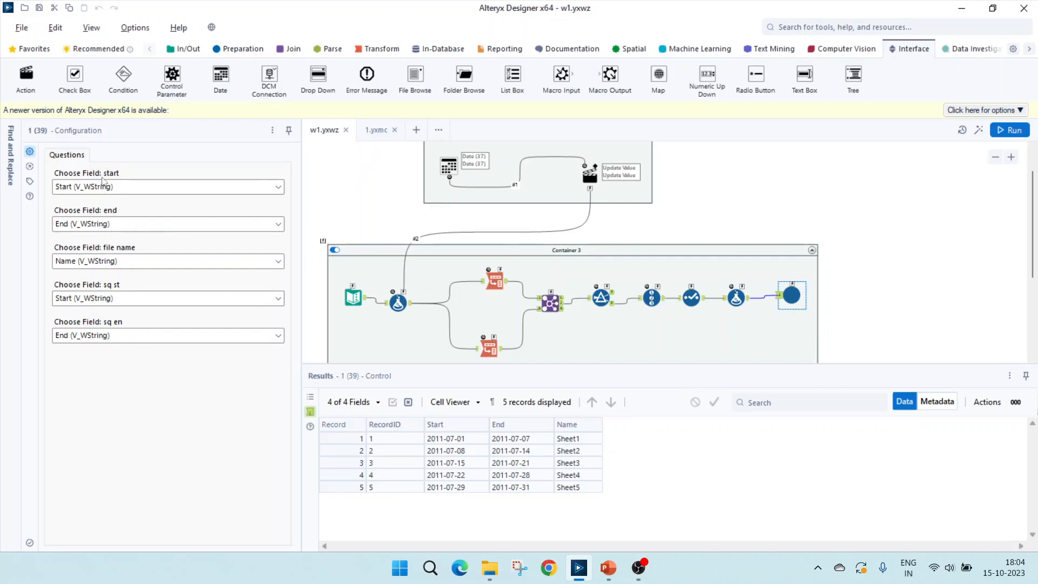
click(373, 131)
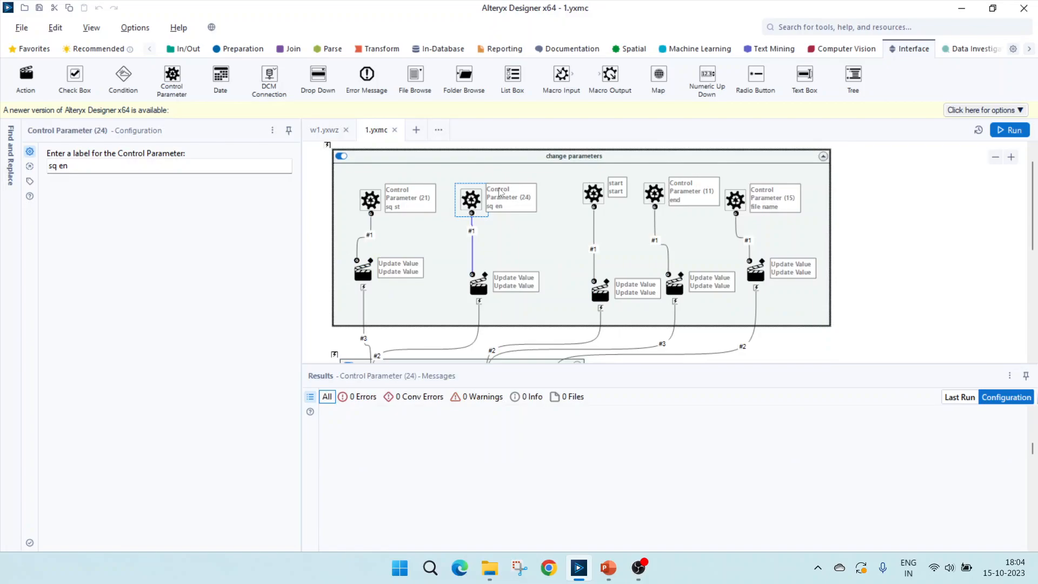
click(610, 194)
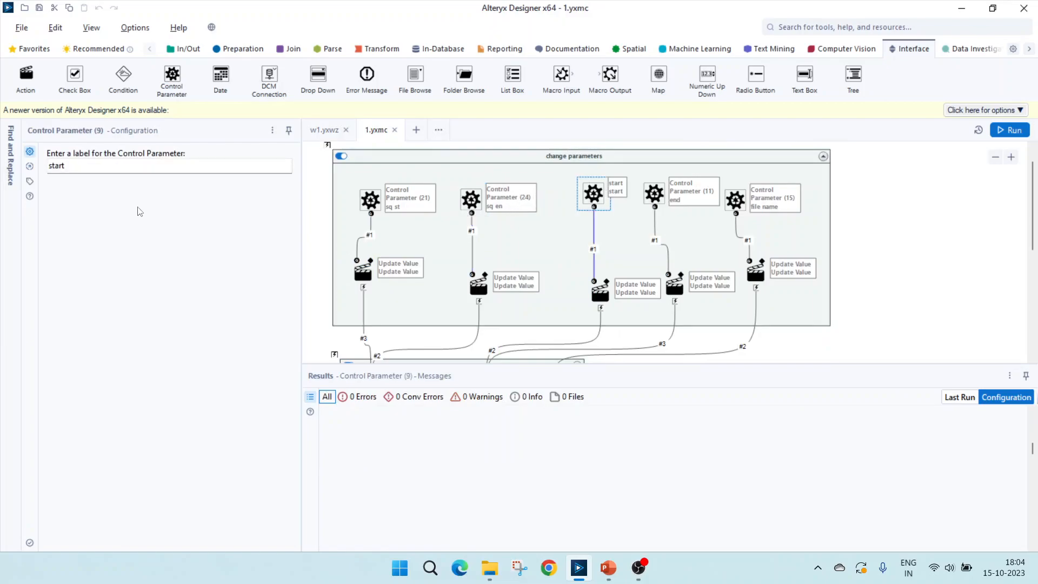
click(654, 194)
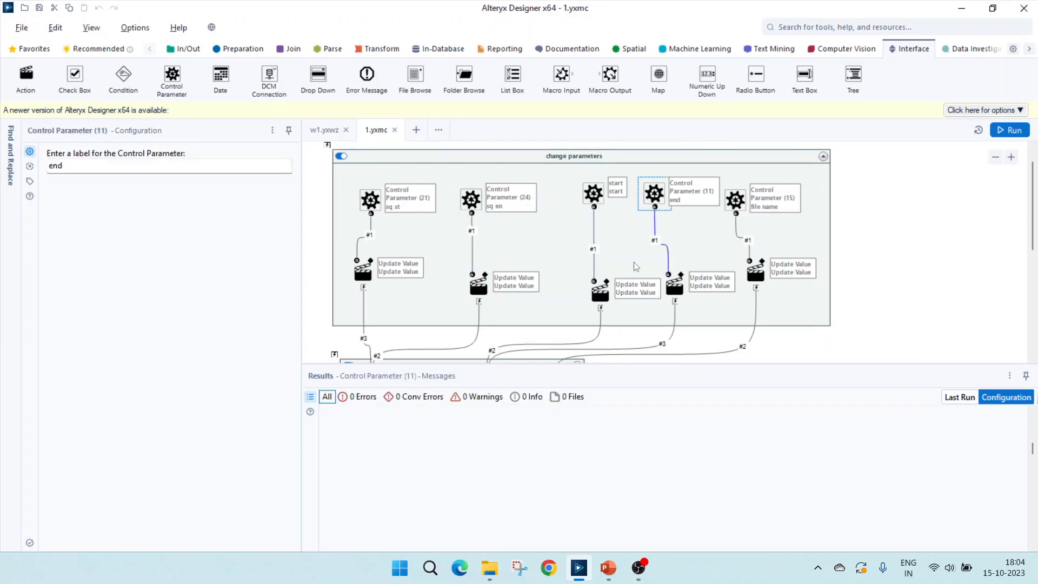
Inspect the Action tool that updates the start date in the macro's Filter expression, and return to w1.yxwz
scroll(614, 278, down, 2)
scroll(615, 278, down, 2)
scroll(610, 237, up, 2)
click(600, 222)
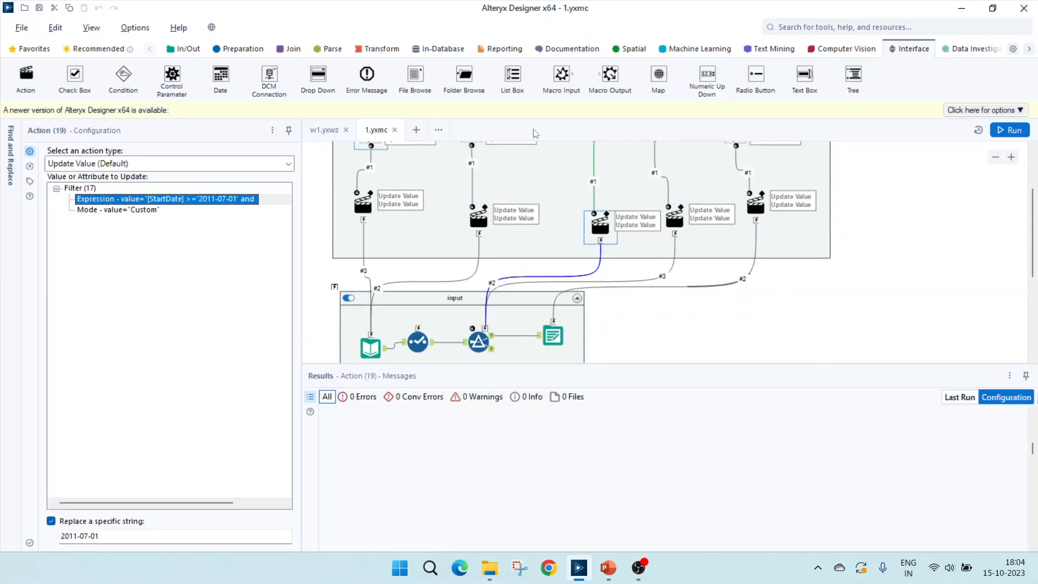
click(319, 131)
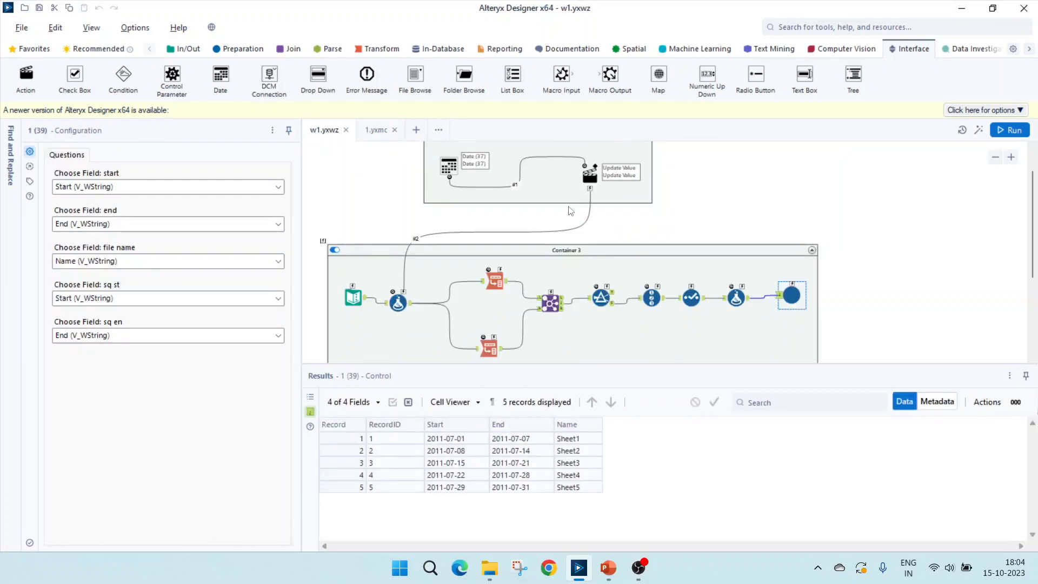
Switch to File Explorer and delete the Sheet1 to Sheet5 workbooks from the out folder
click(486, 575)
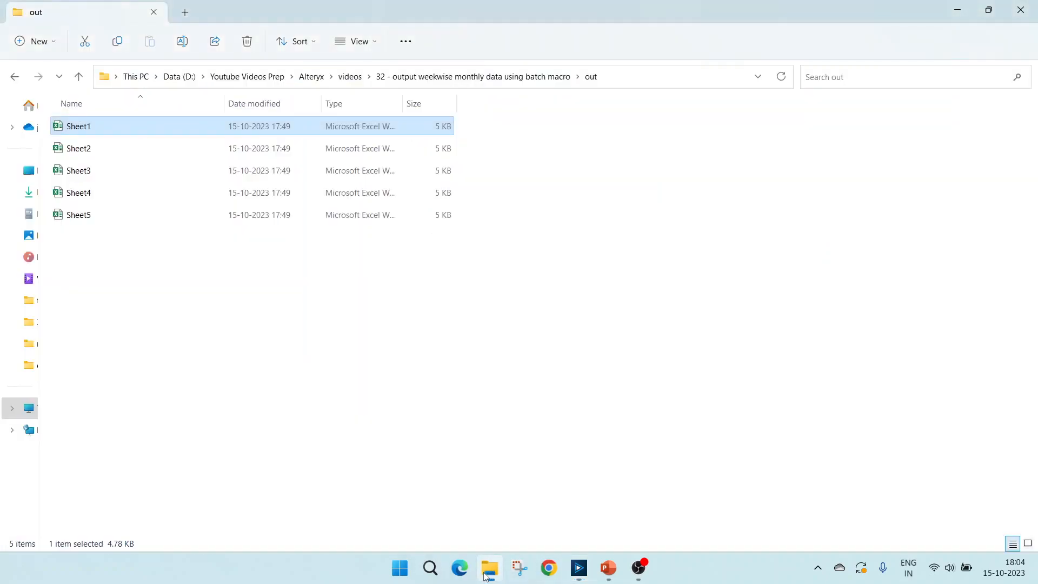
key(ctrl+a)
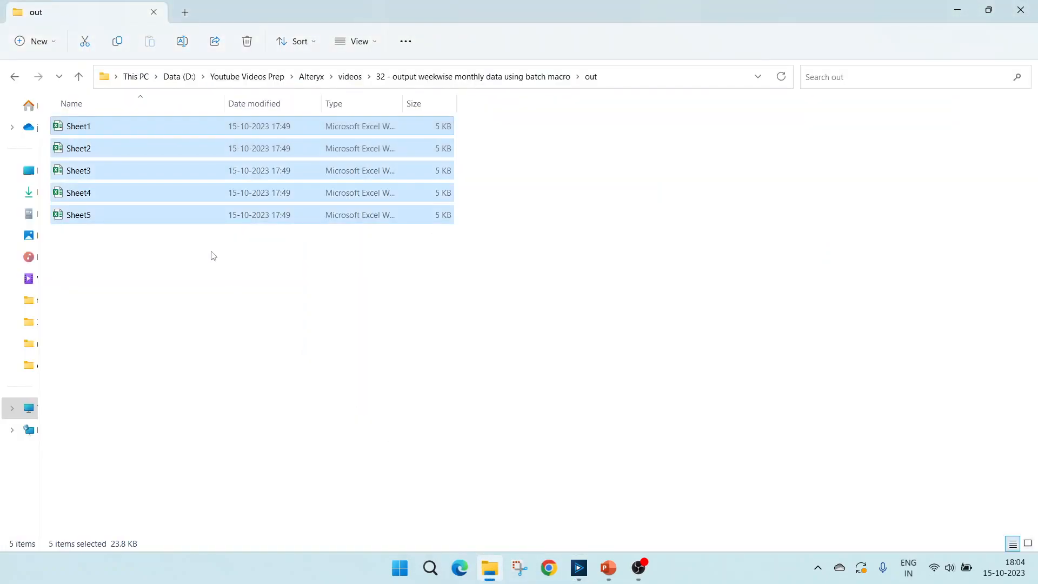
key(Delete)
Switch back to Alteryx Designer and run w1 as an analytic app with the date 6 February 2014
key(alt+Tab)
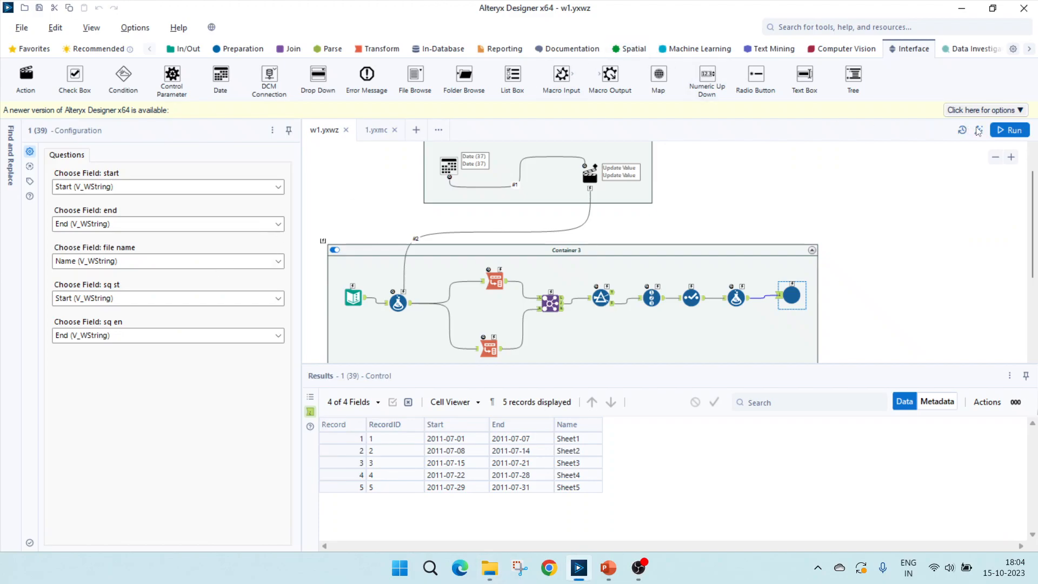
click(979, 131)
click(352, 202)
click(352, 202)
click(352, 202)
click(353, 202)
click(352, 202)
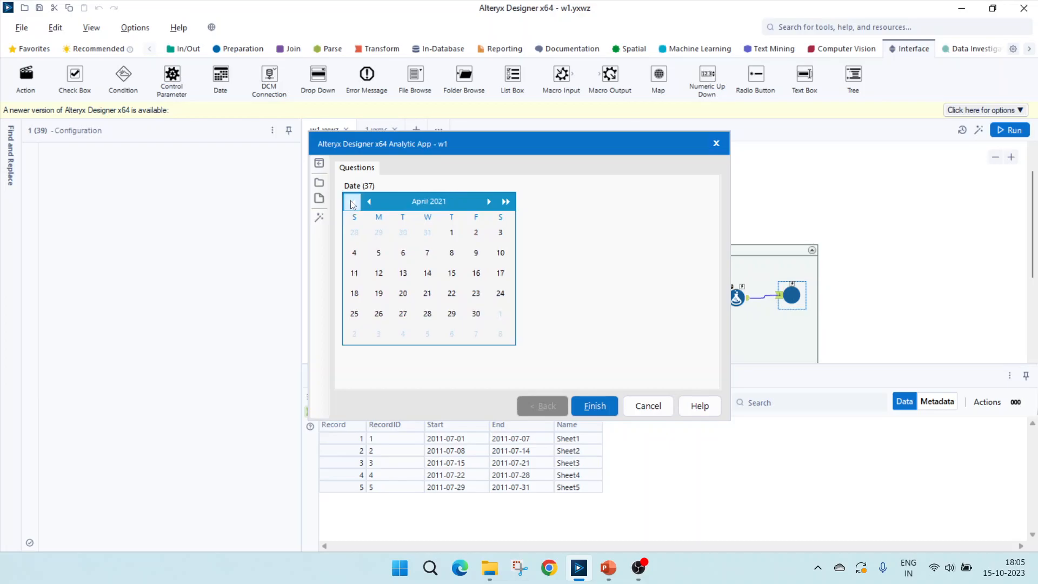
click(352, 202)
click(352, 202)
click(352, 202)
click(352, 202)
click(352, 203)
click(352, 202)
click(352, 202)
click(353, 202)
click(352, 202)
click(352, 202)
click(352, 203)
click(353, 203)
click(352, 202)
click(352, 203)
click(352, 203)
click(352, 203)
click(352, 202)
click(352, 203)
click(352, 202)
click(489, 201)
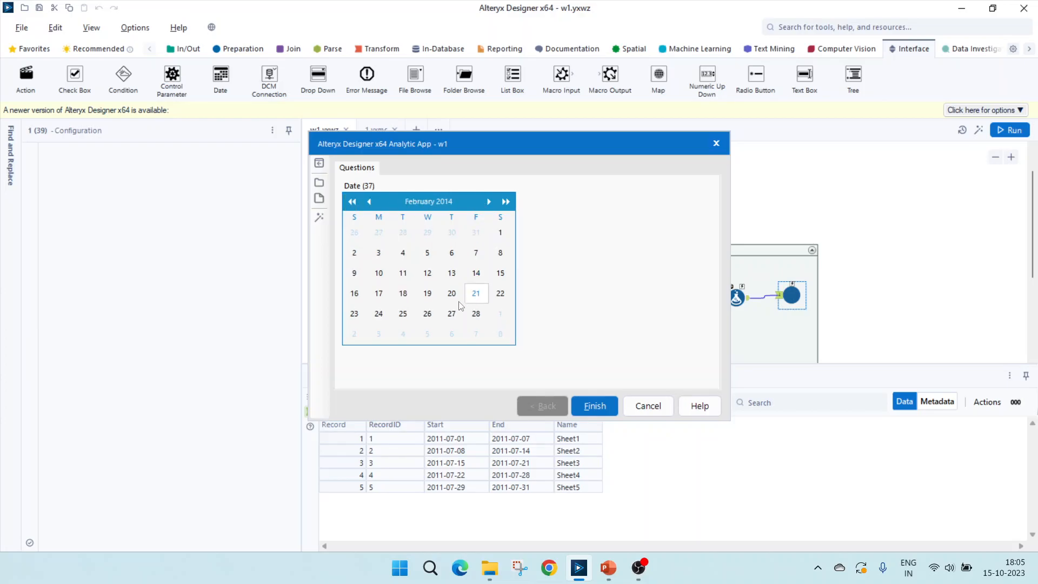
click(451, 254)
click(605, 406)
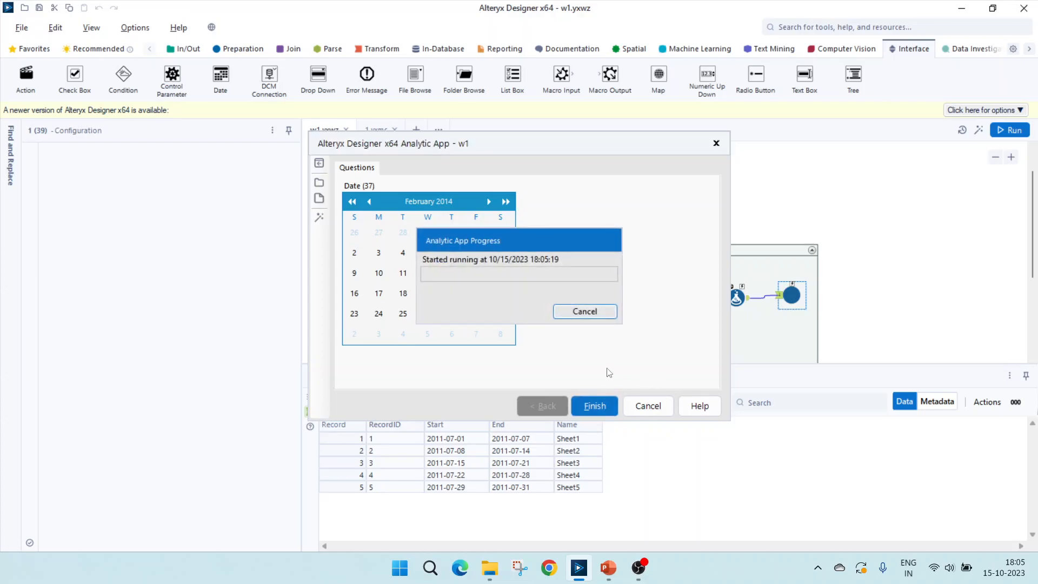
Dismiss the app results and the error dialog, and exit the w1 analytic app
click(643, 339)
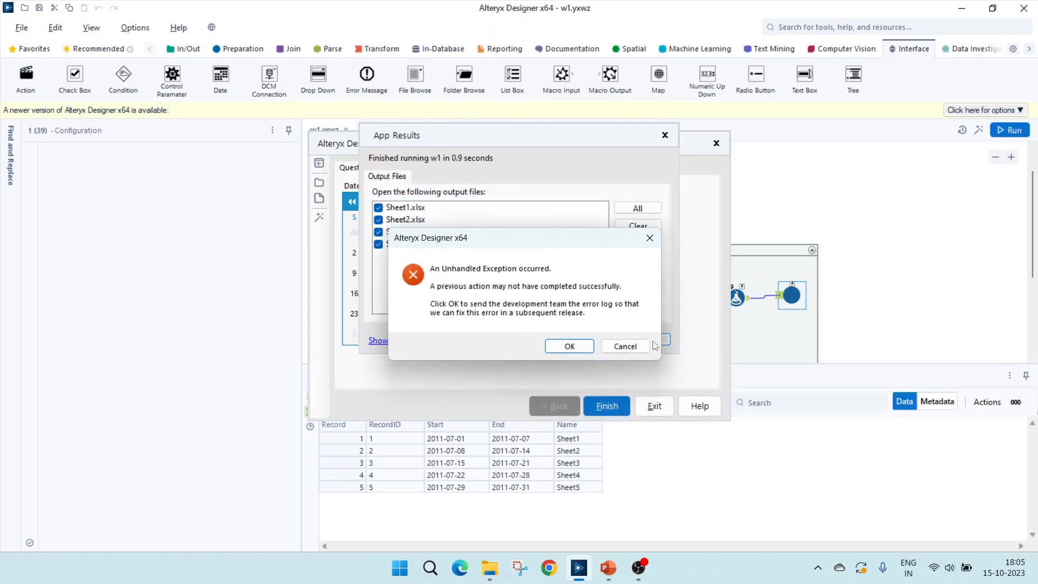
click(572, 349)
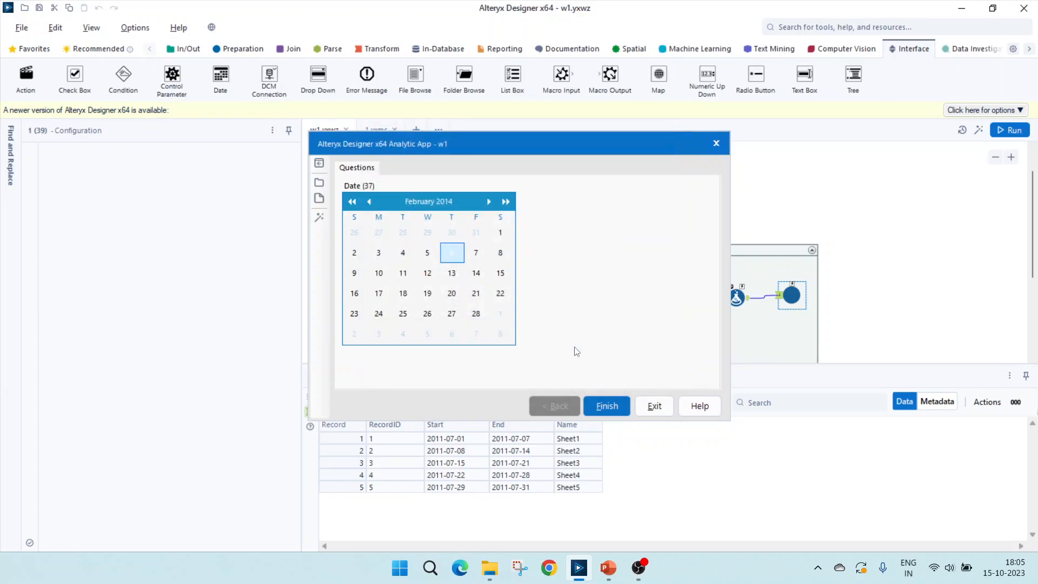
click(654, 406)
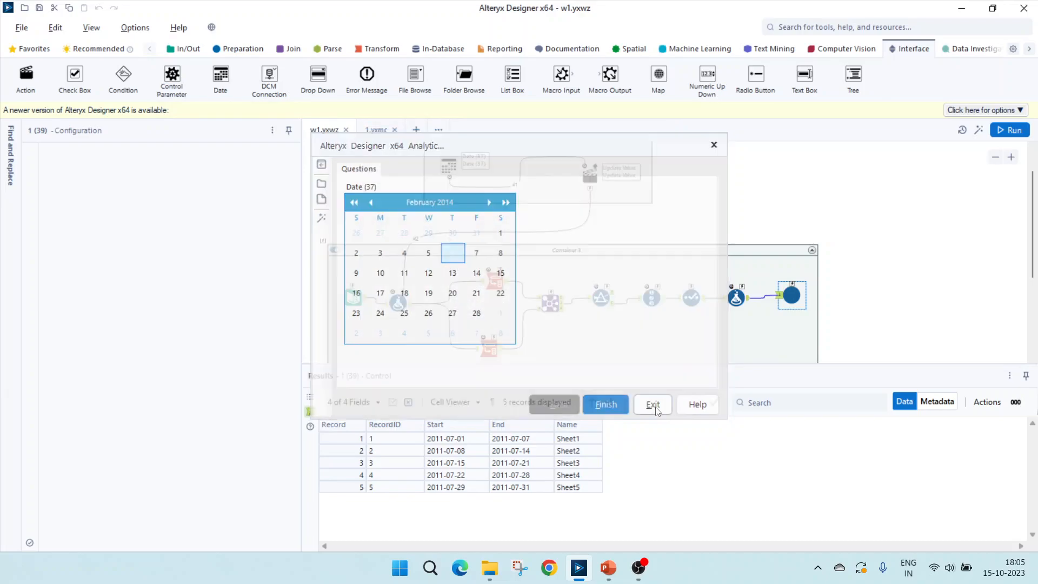
Open Sheet1 from the out folder in Excel, check its StartDate values in an autofitted column, and close it without saving
click(489, 568)
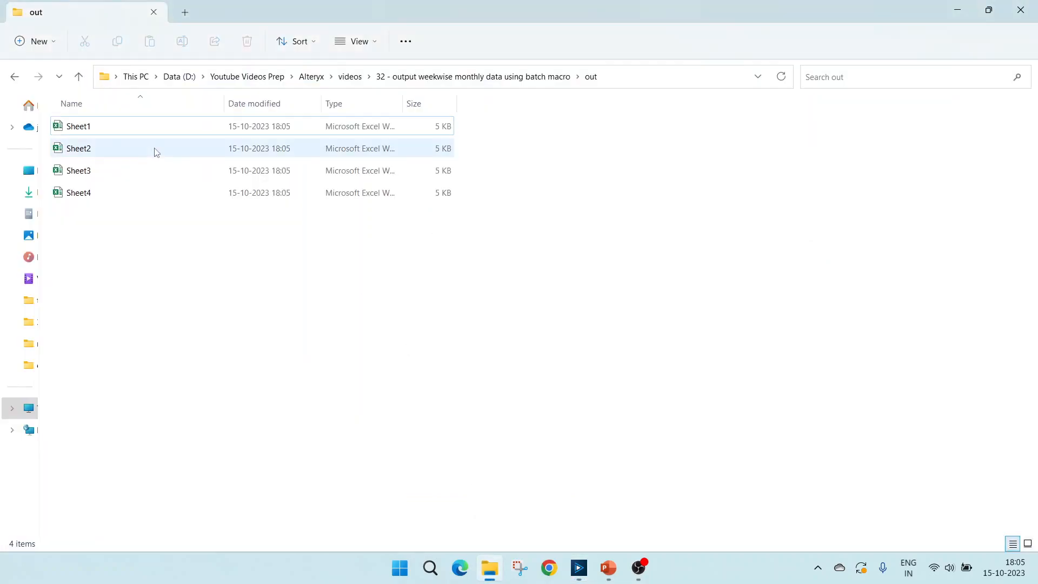
double_click(124, 132)
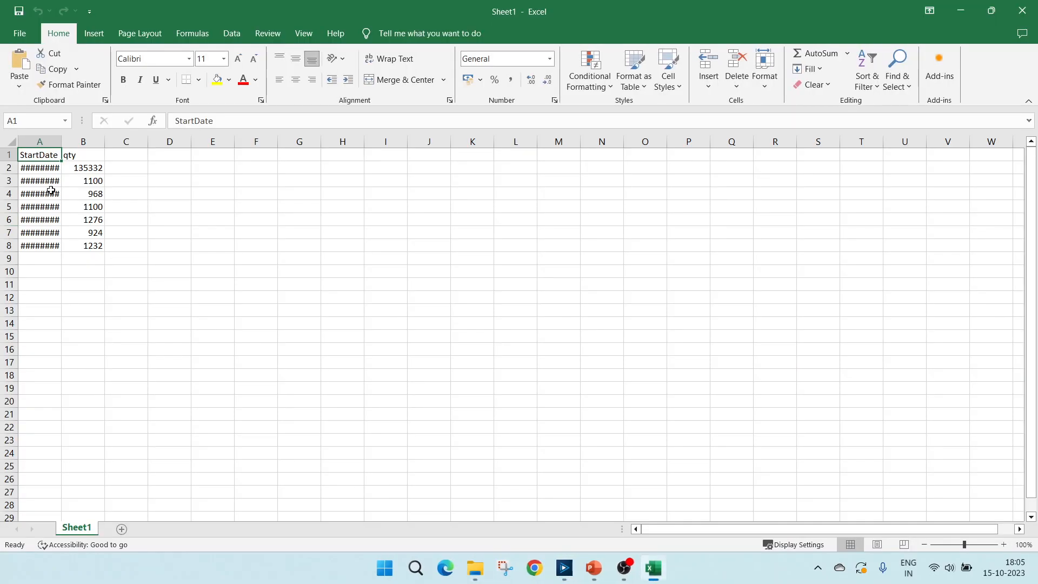
double_click(62, 141)
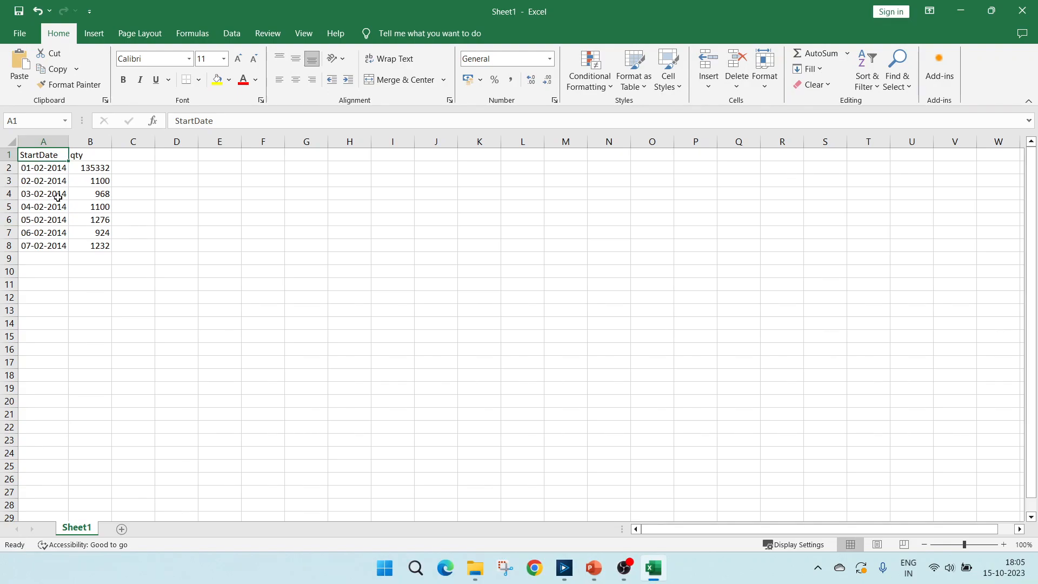
click(46, 168)
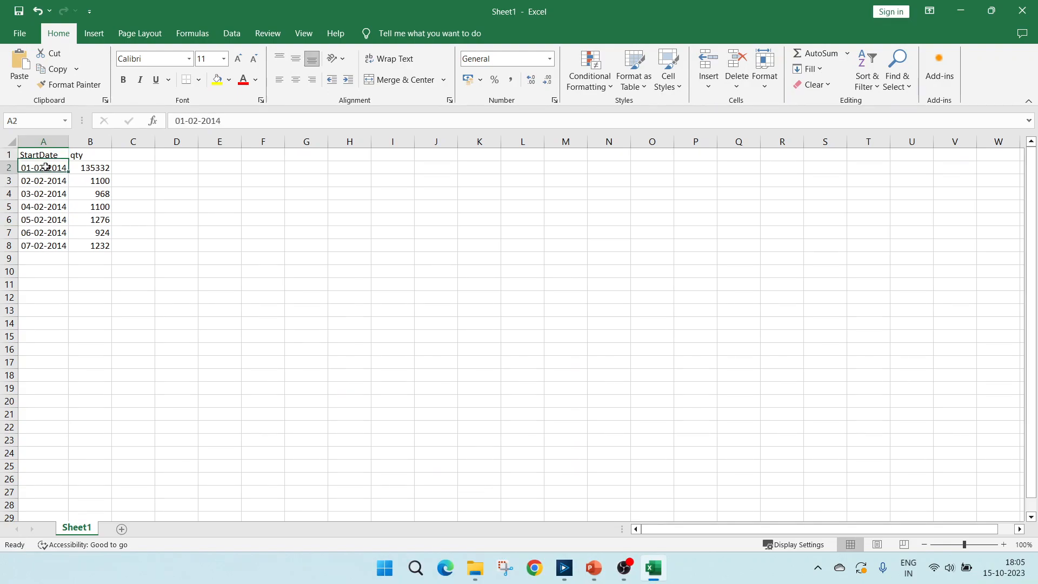
shift+click(48, 246)
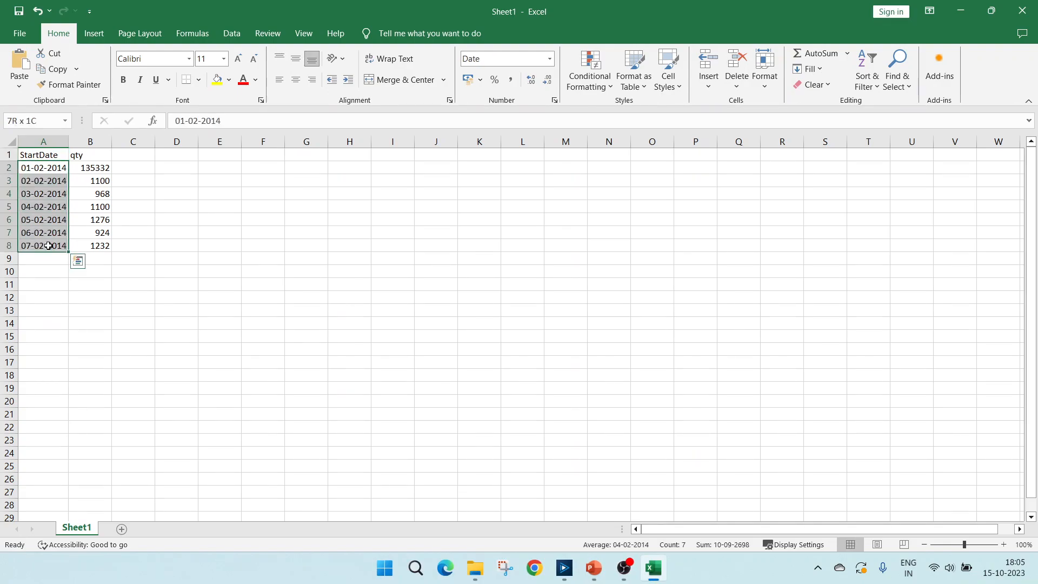
click(1025, 11)
click(538, 301)
Open Sheet4 from the out folder, review its StartDate and qty values, and close it without saving
double_click(96, 196)
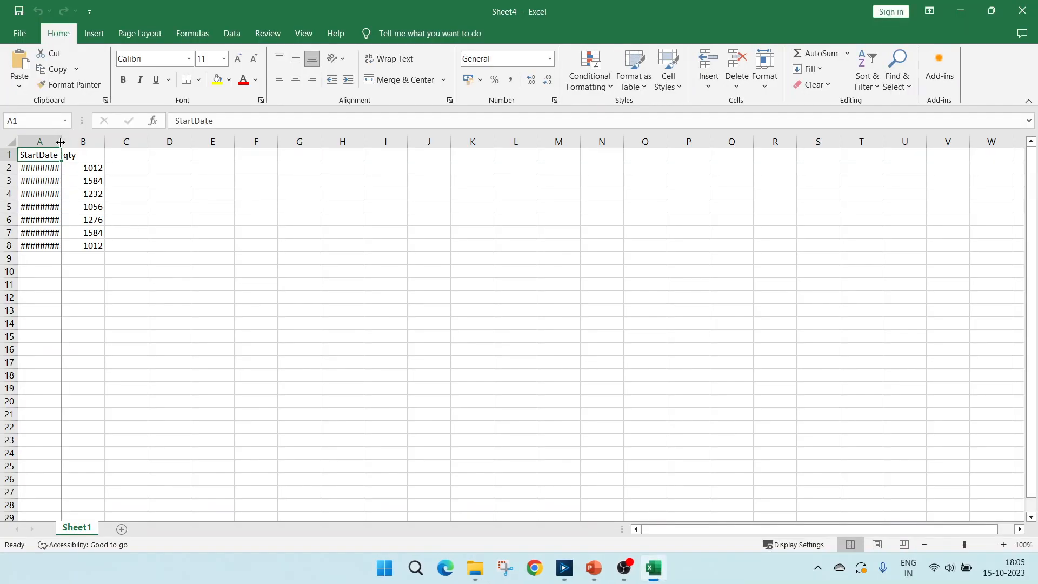
double_click(62, 141)
click(57, 169)
shift+click(51, 245)
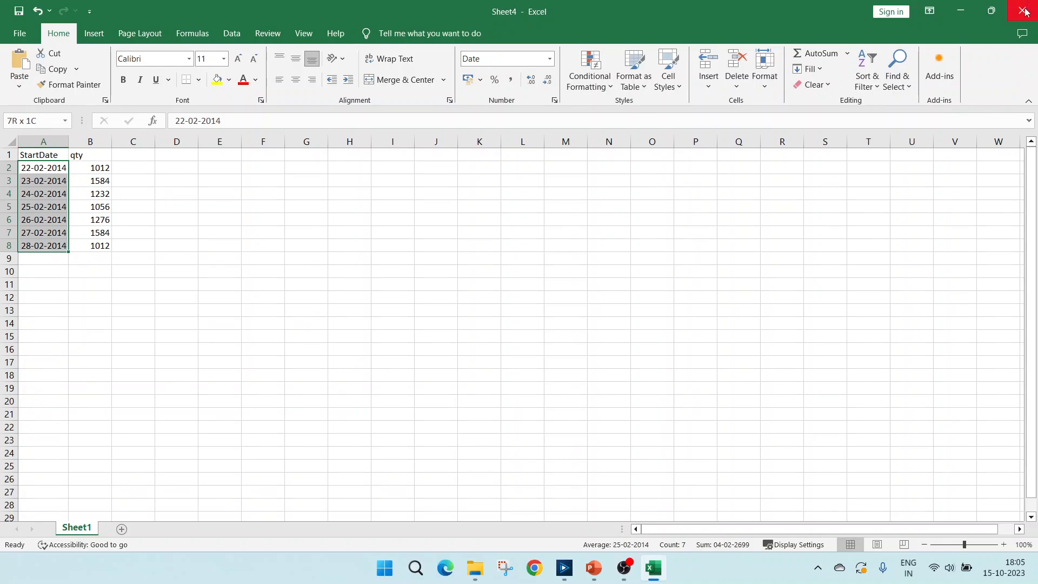
click(81, 168)
key(Down)
key(Down)
key(Down)
key(Down)
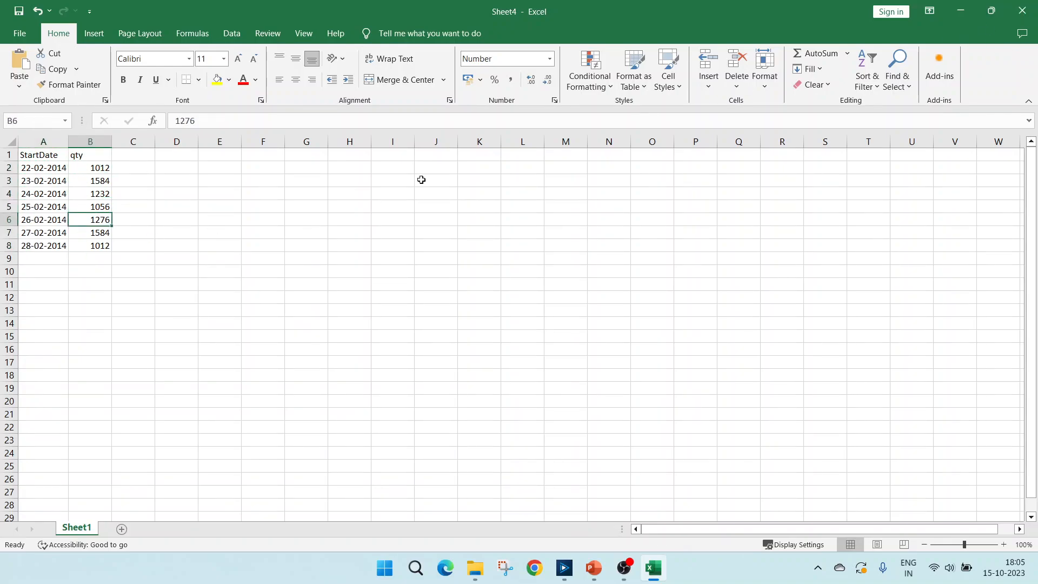
click(1017, 17)
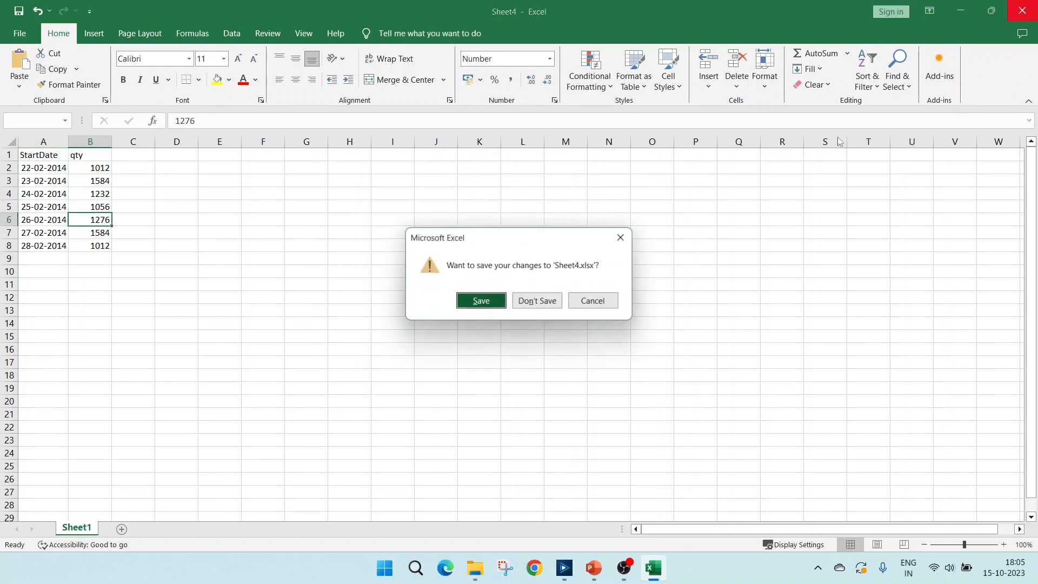
click(544, 308)
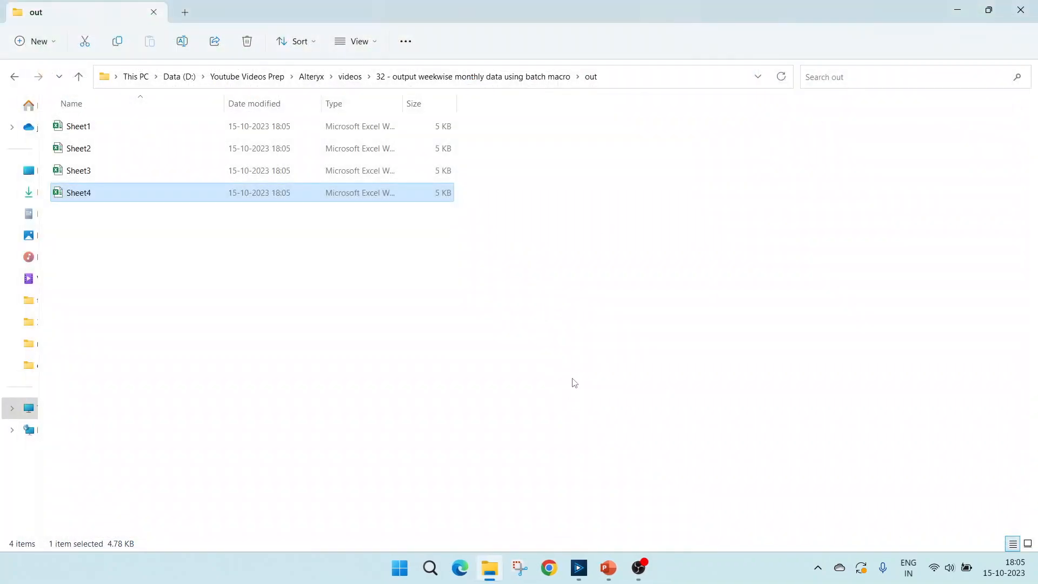
Delete the Sheet1 to Sheet4 workbooks from the out folder
key(ctrl+a)
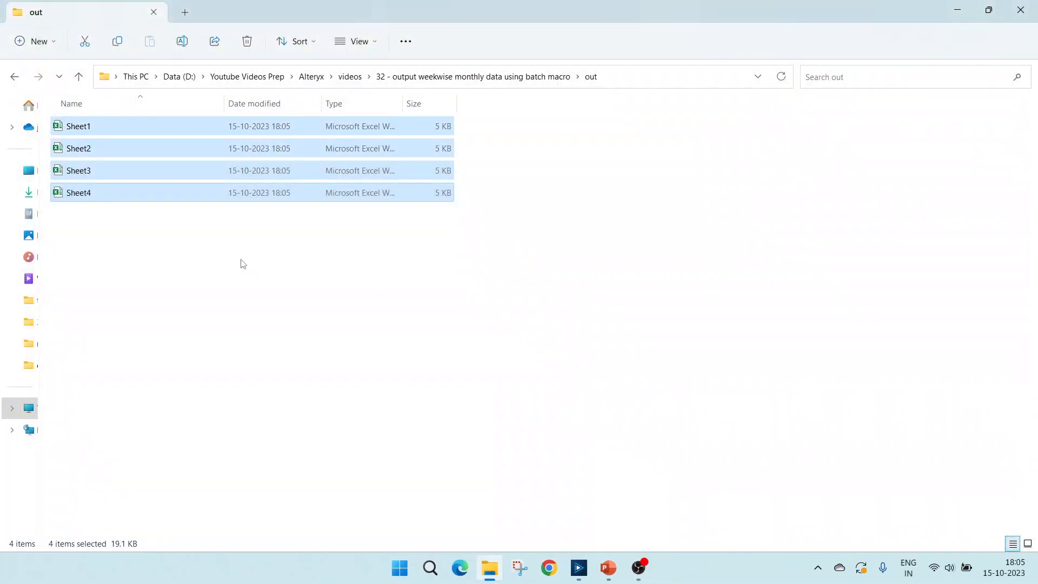
key(Delete)
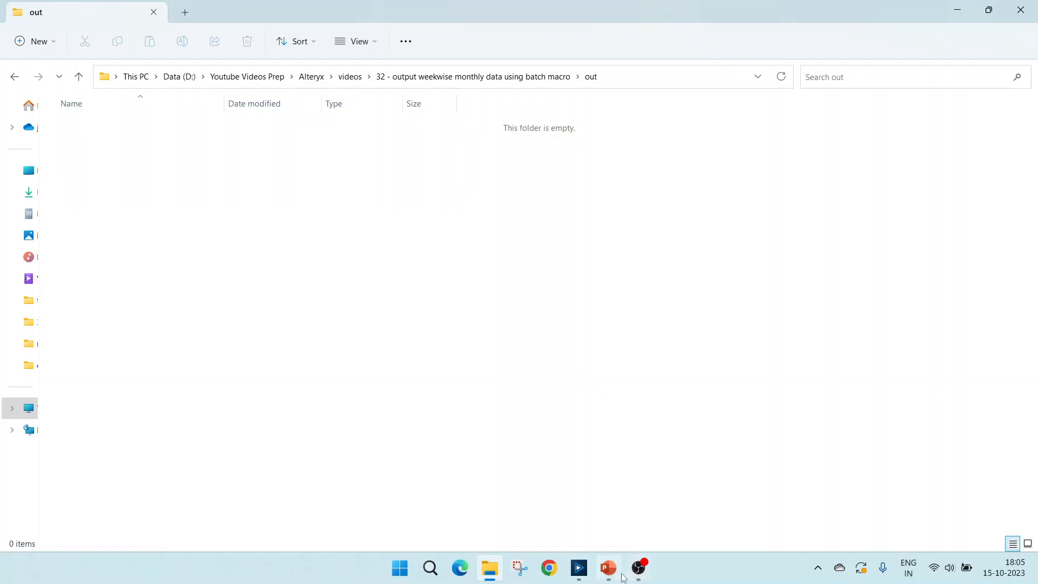
Switch to Alteryx Designer, look over the control parameters in the 1.yxmc macro, and return to the w1.yxwz workflow
click(583, 572)
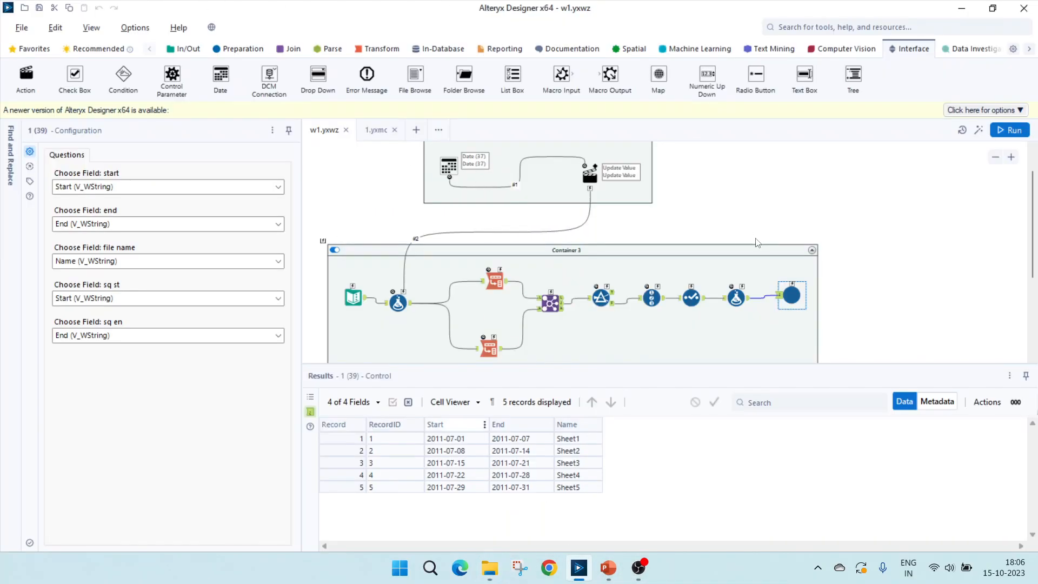
click(376, 129)
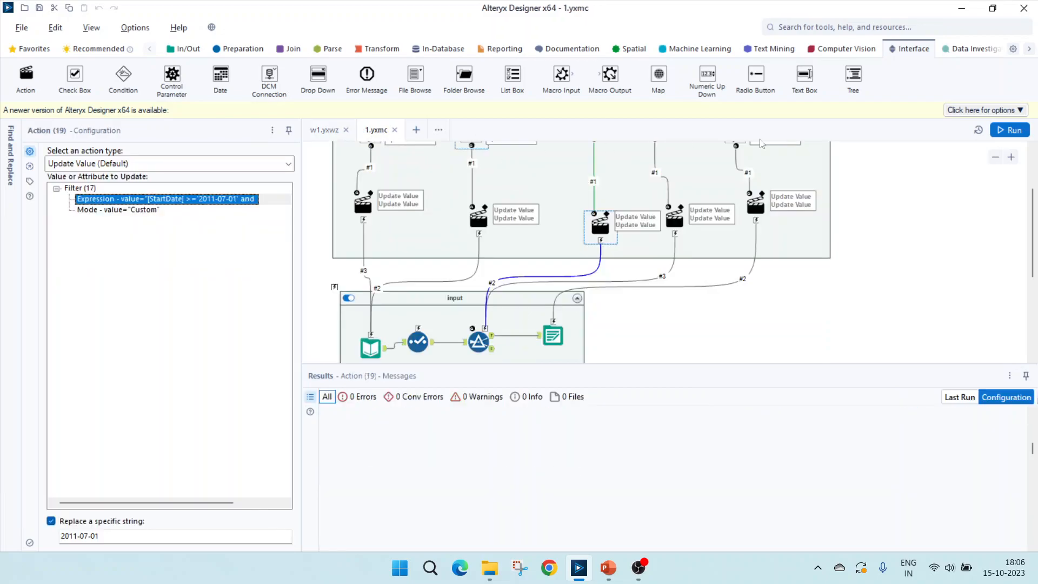
scroll(424, 166, up, 1)
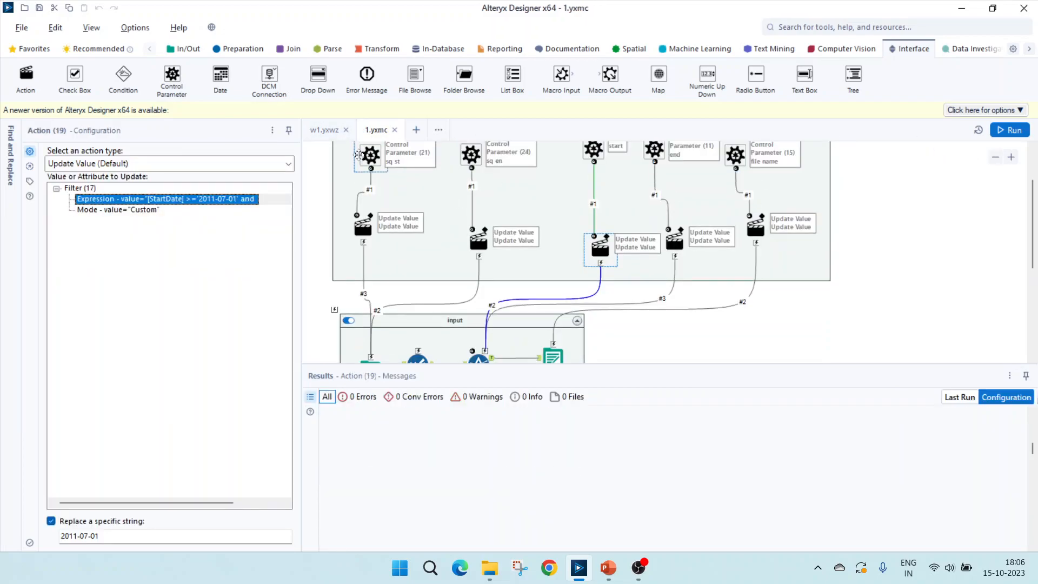
click(324, 130)
Launch w1 as an analytic app and choose 2 February 2012 in its Date calendar
click(979, 130)
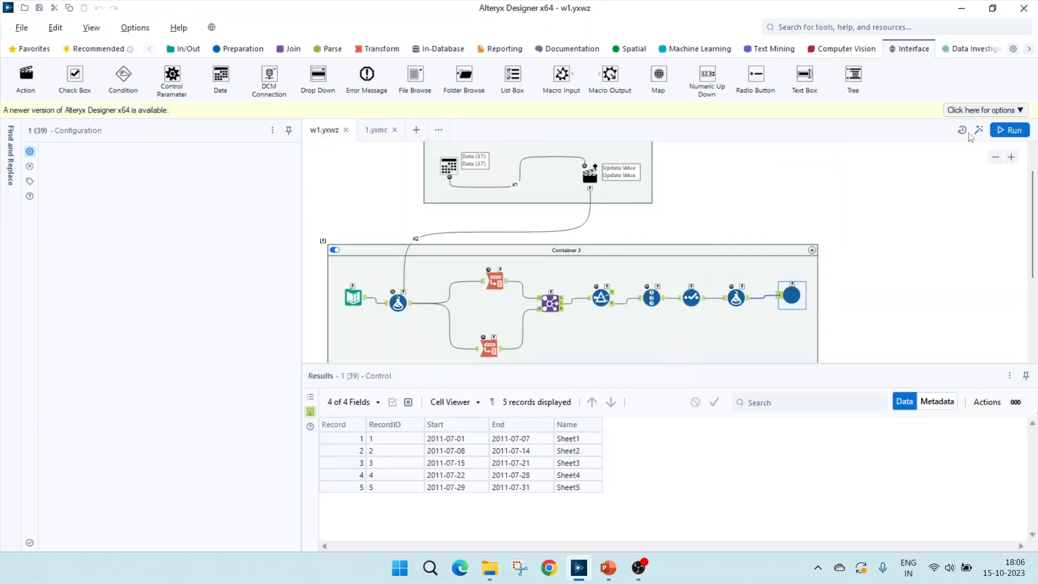
click(352, 202)
click(352, 202)
click(352, 202)
click(352, 202)
click(352, 202)
click(352, 202)
click(352, 202)
click(352, 202)
double_click(352, 202)
click(352, 202)
click(352, 201)
double_click(352, 201)
click(352, 202)
double_click(352, 202)
double_click(352, 202)
click(352, 201)
double_click(352, 202)
click(352, 202)
double_click(352, 201)
double_click(352, 201)
double_click(352, 202)
click(352, 202)
double_click(352, 202)
double_click(352, 202)
double_click(352, 201)
double_click(352, 202)
click(352, 201)
click(352, 202)
click(352, 202)
click(353, 202)
click(352, 201)
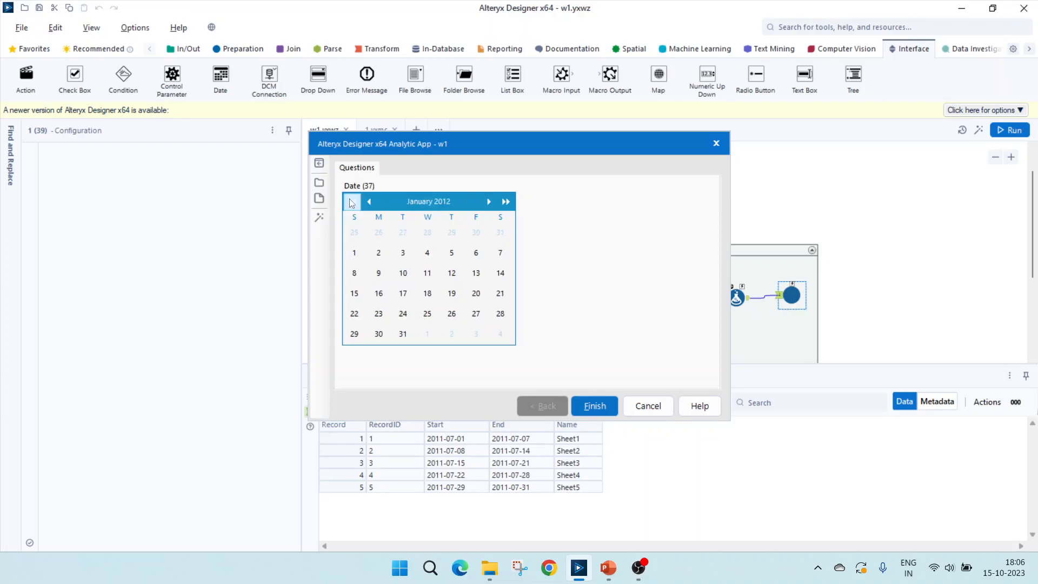
click(488, 202)
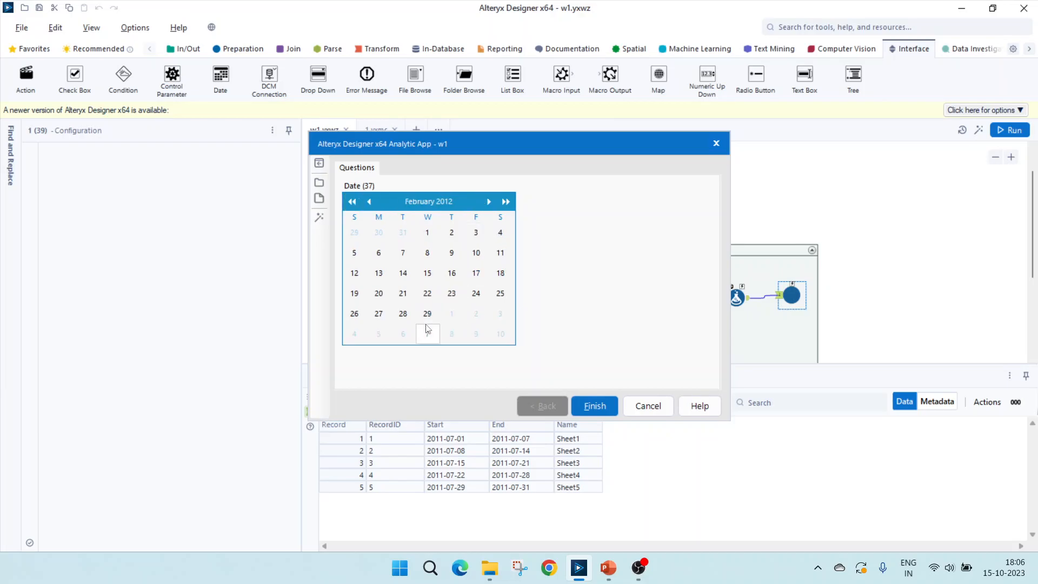
click(451, 233)
Run the analytic app for the chosen date and dismiss the app results and the error dialog
click(607, 407)
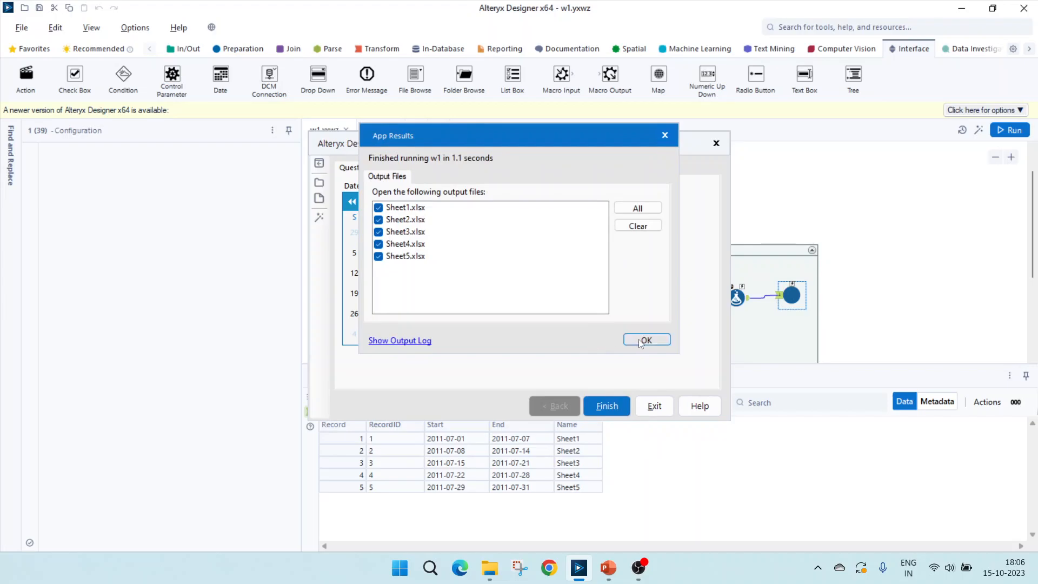
click(640, 340)
click(565, 345)
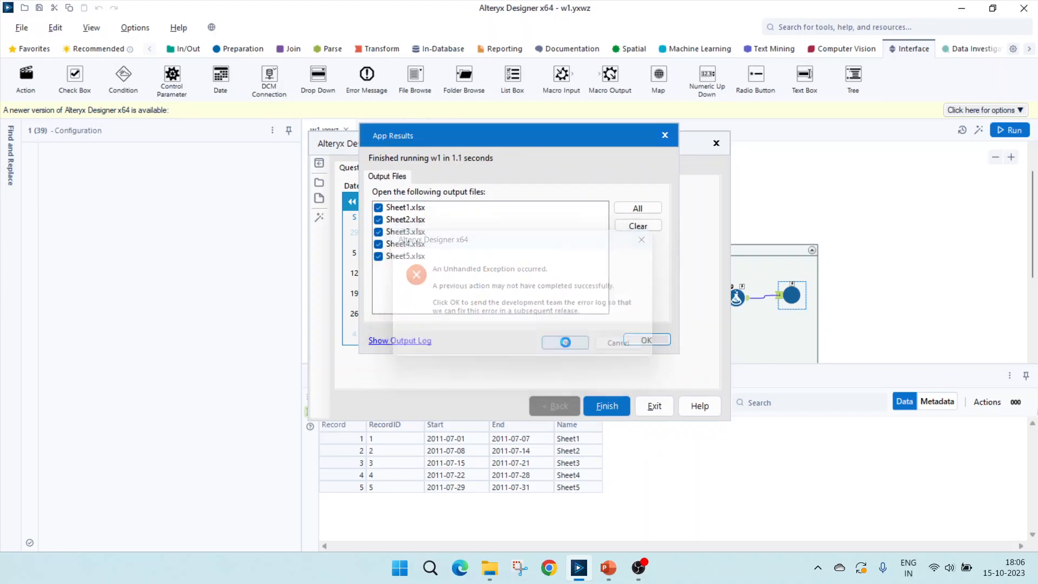
click(566, 346)
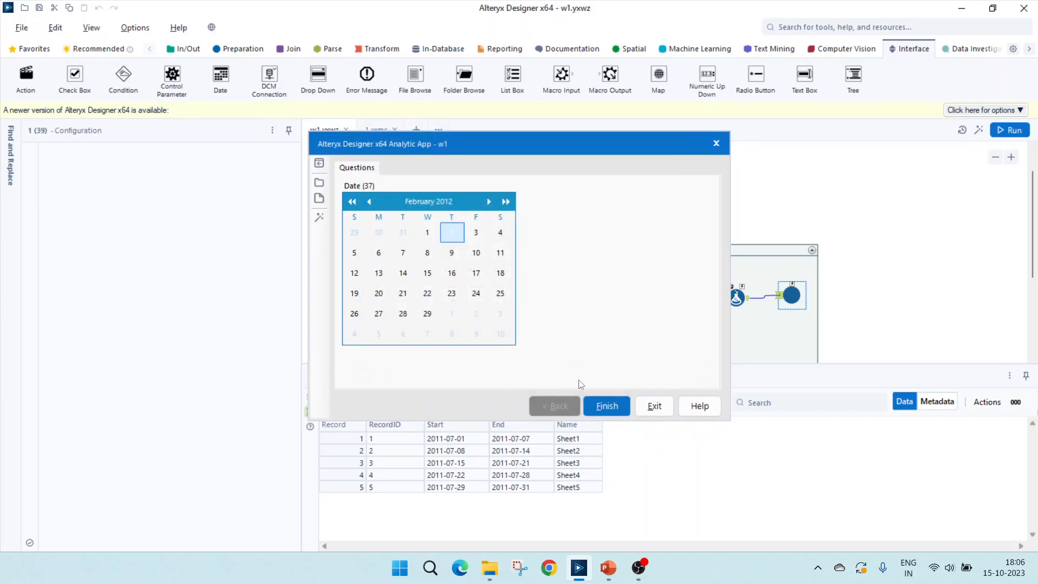
Open Sheet5 from the out folder in Excel, check its StartDate value in an autofitted column, and close it without saving
click(490, 568)
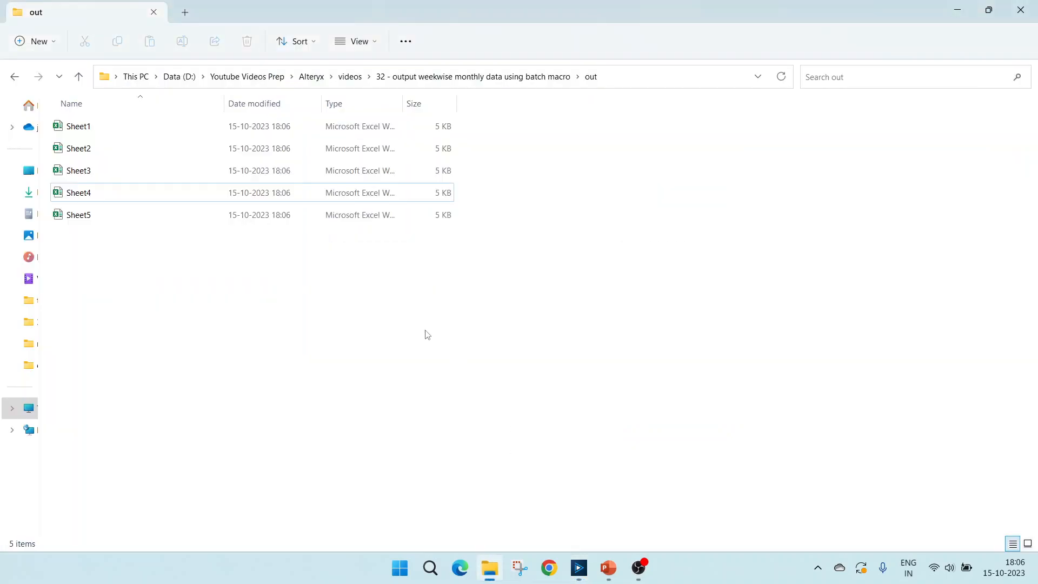
double_click(116, 215)
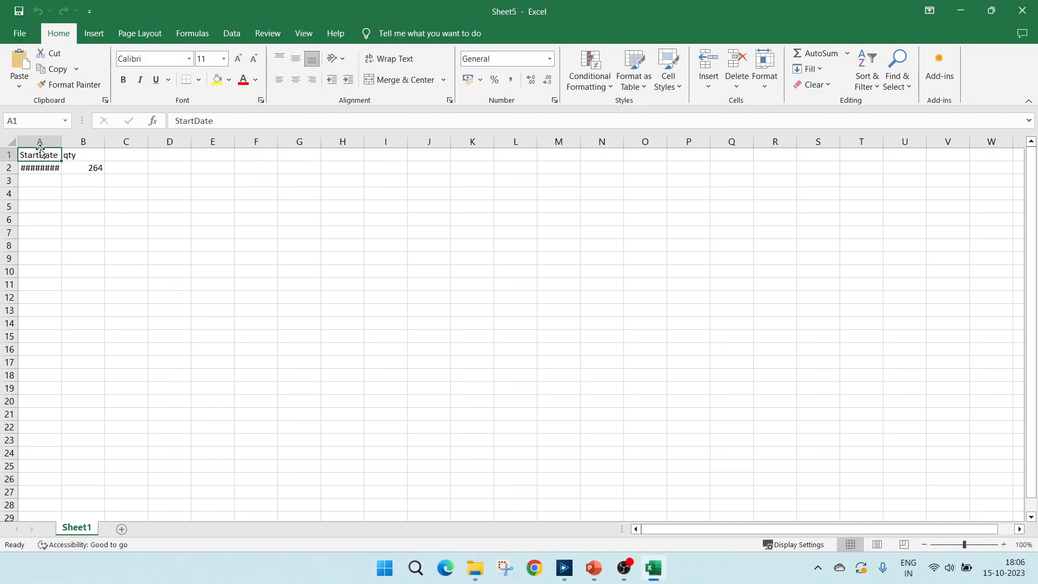
double_click(63, 143)
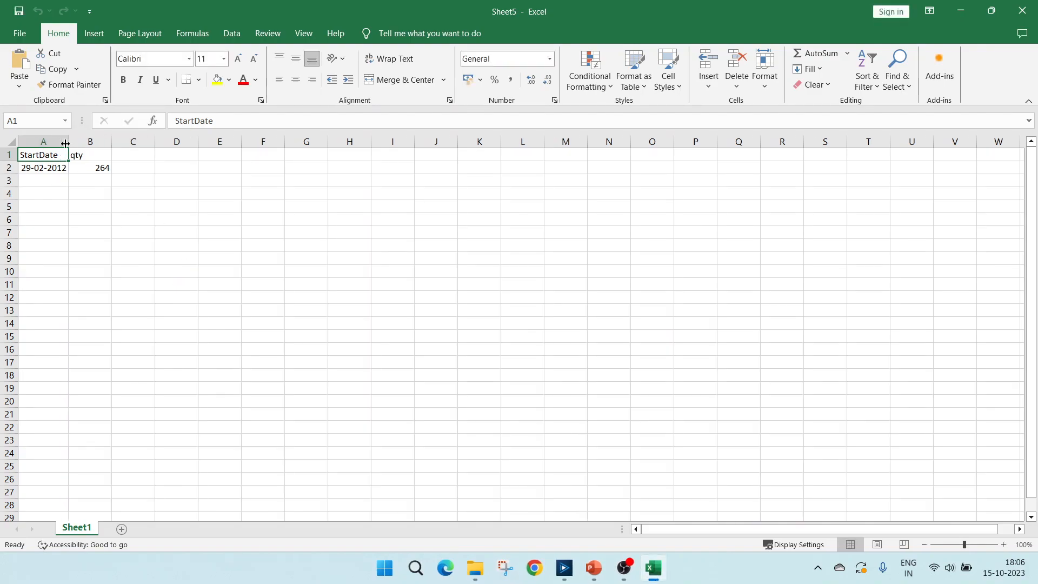
click(1022, 10)
click(527, 305)
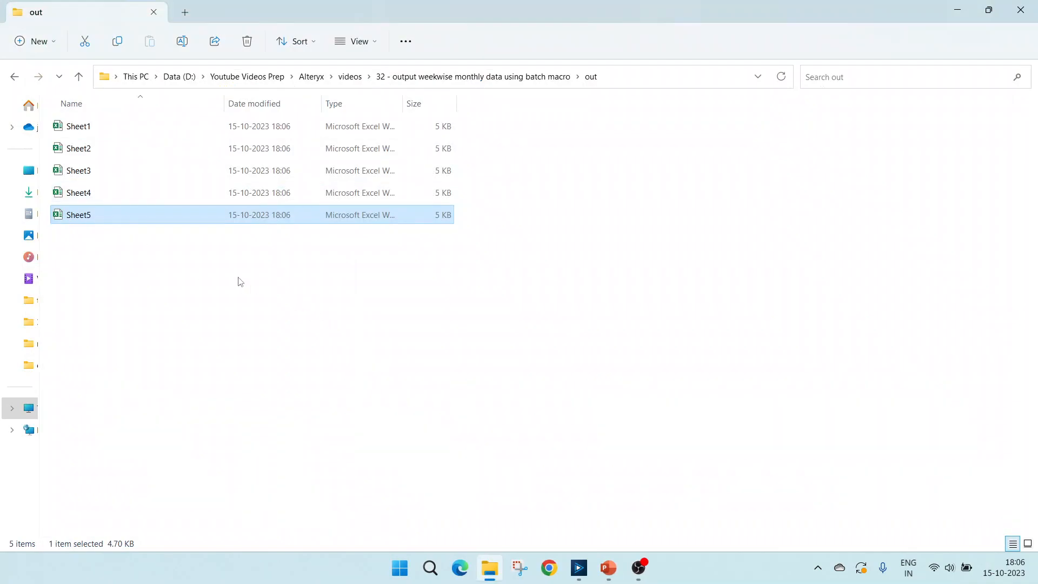
Delete the Sheet1 to Sheet5 workbooks from the out folder
key(ctrl+a)
key(Delete)
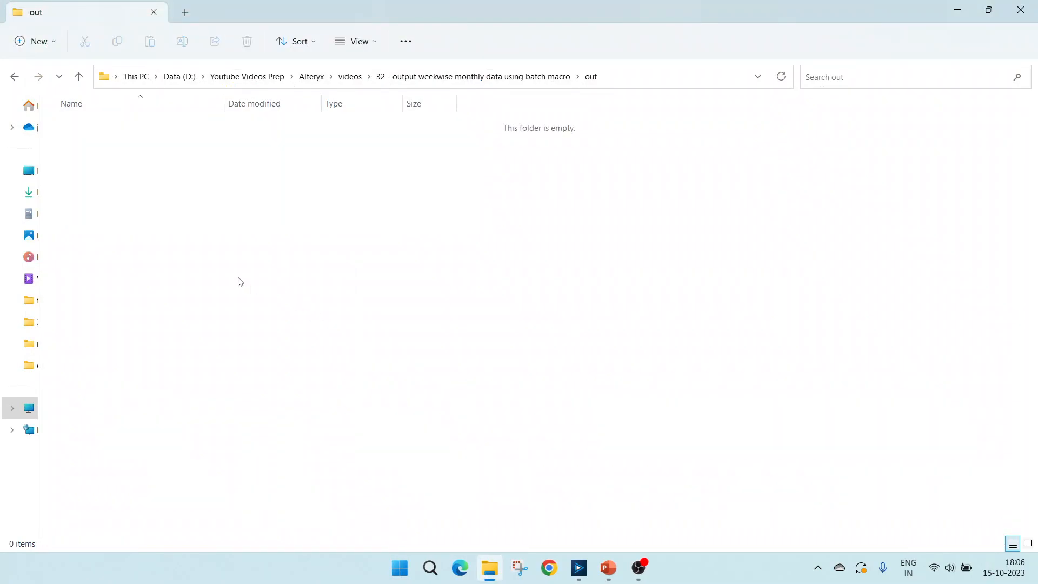
Switch to Alteryx Designer and run the w1 analytic app with 4 October 2013 as the date
click(580, 567)
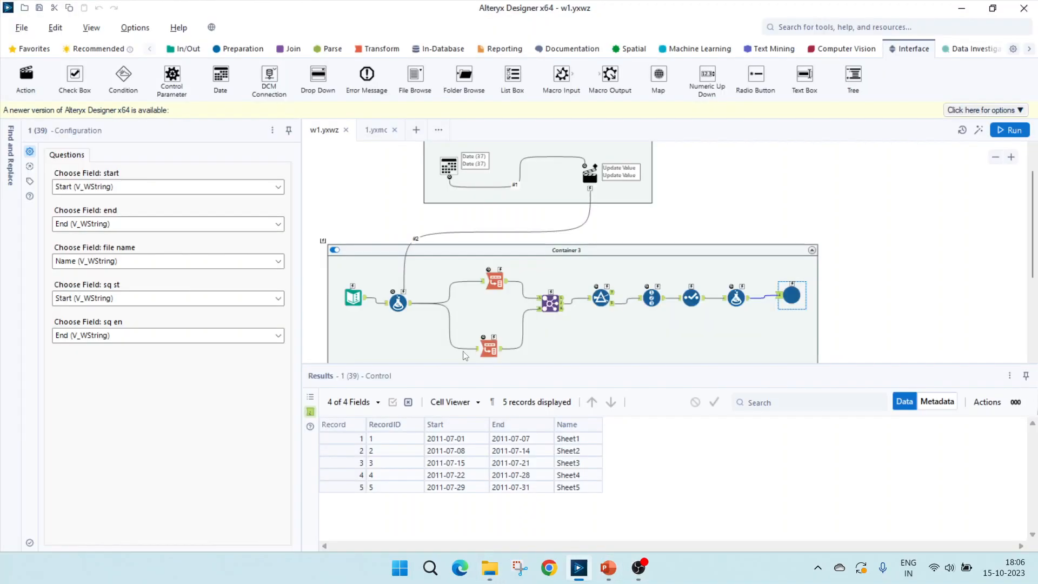
click(979, 131)
click(350, 204)
drag(349, 207, 349, 207)
click(348, 206)
click(348, 206)
click(349, 206)
click(349, 206)
click(349, 207)
click(348, 206)
click(348, 206)
click(348, 207)
click(348, 207)
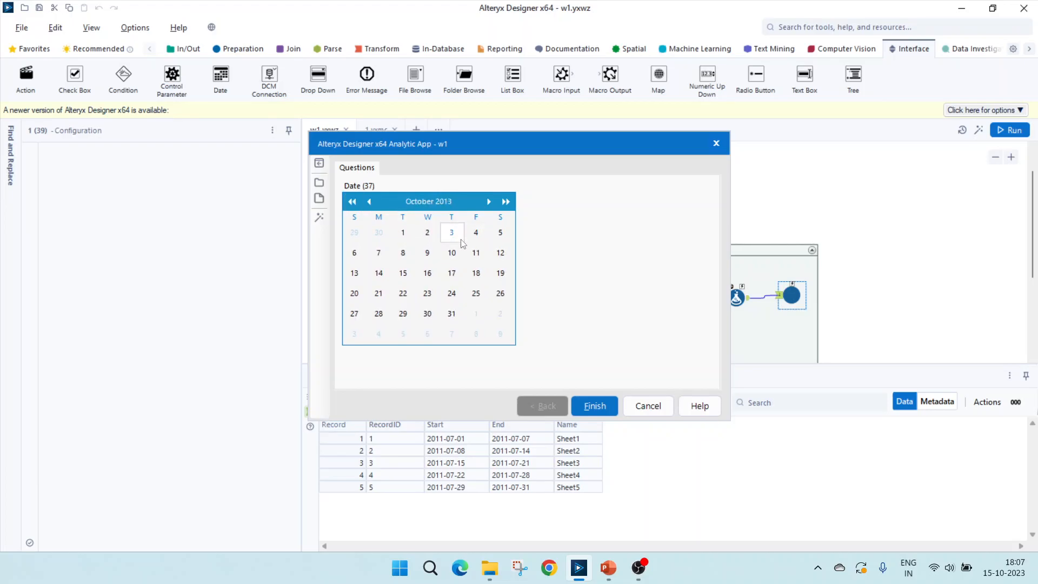
click(476, 233)
click(603, 408)
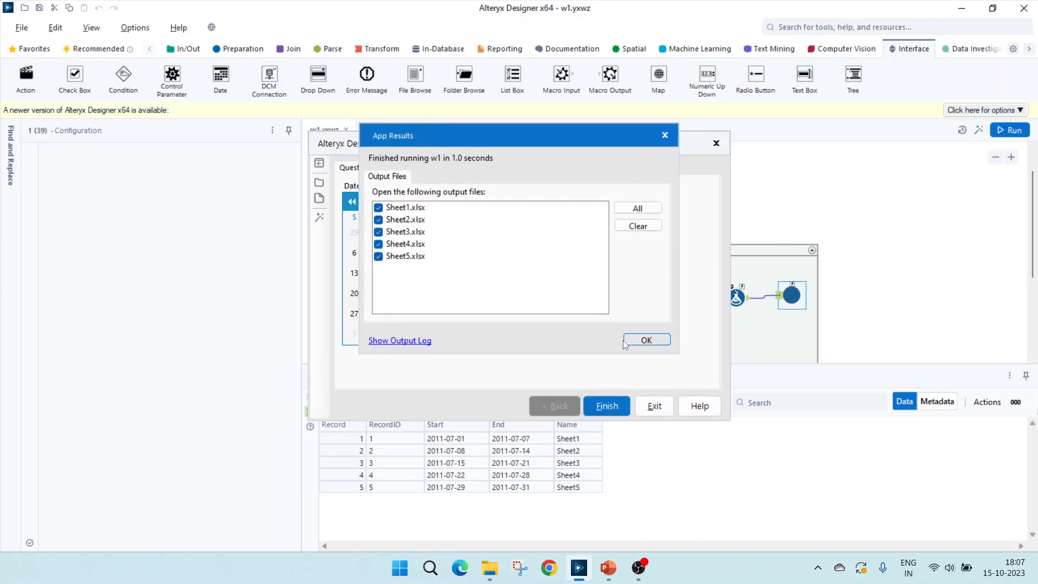
Open the new Sheet5 from the out folder, review its StartDate values in an autofitted column, and close it without saving
click(490, 568)
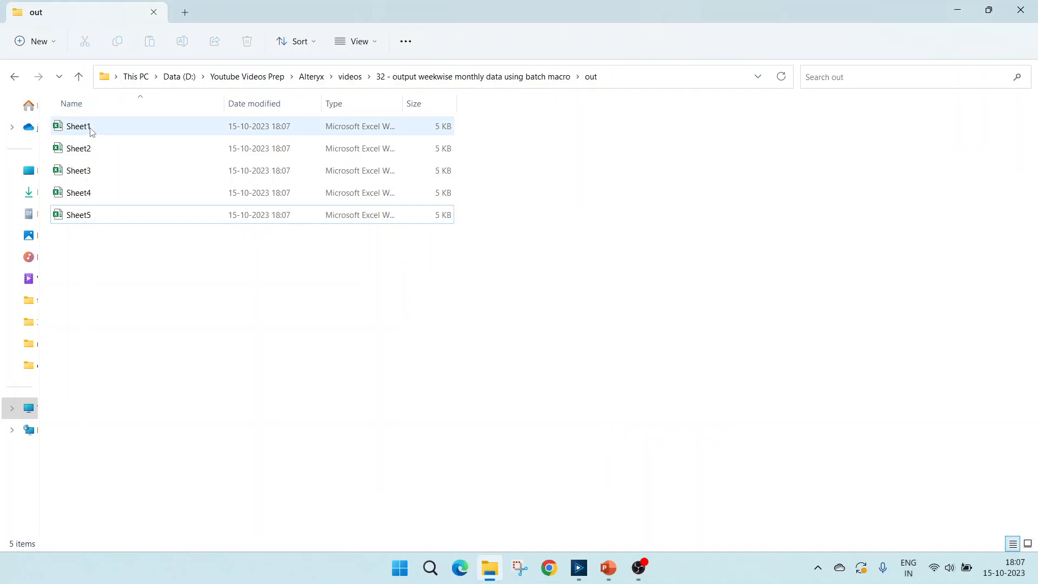
double_click(103, 221)
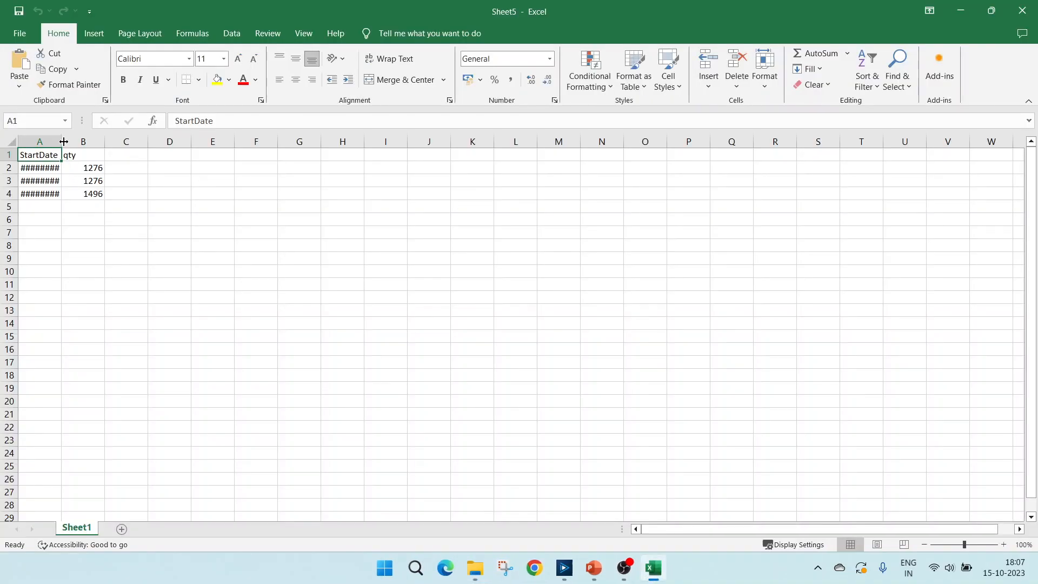
double_click(64, 142)
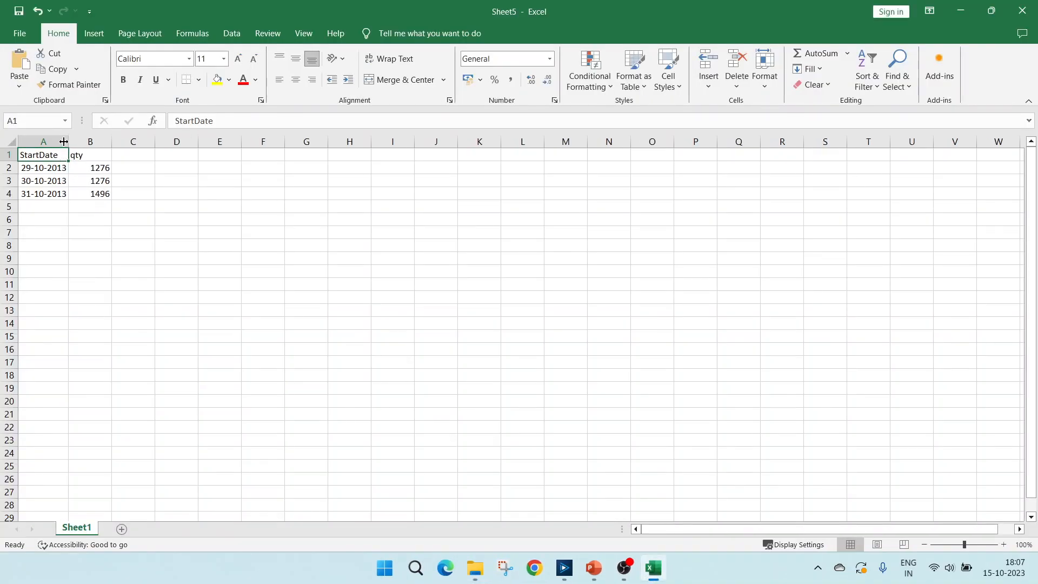
click(38, 196)
drag(44, 173, 43, 196)
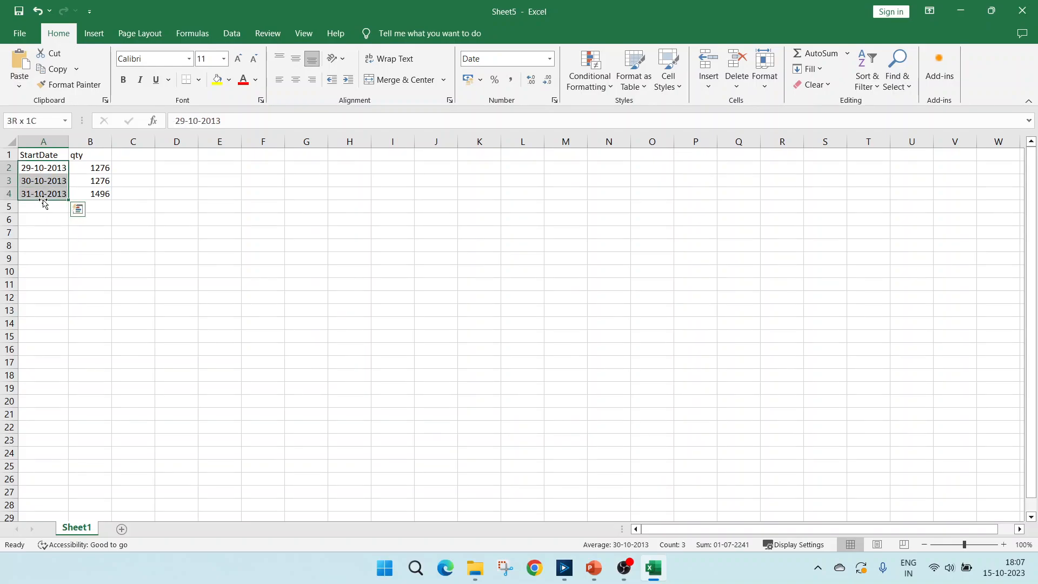
click(1018, 10)
click(537, 301)
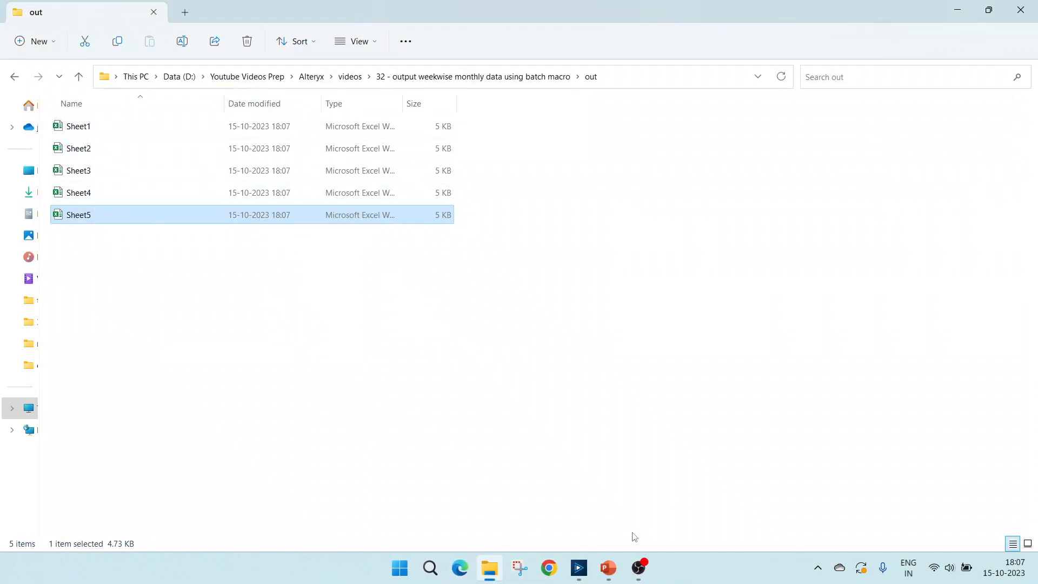
Return to the w1 app results in Alteryx Designer
click(579, 568)
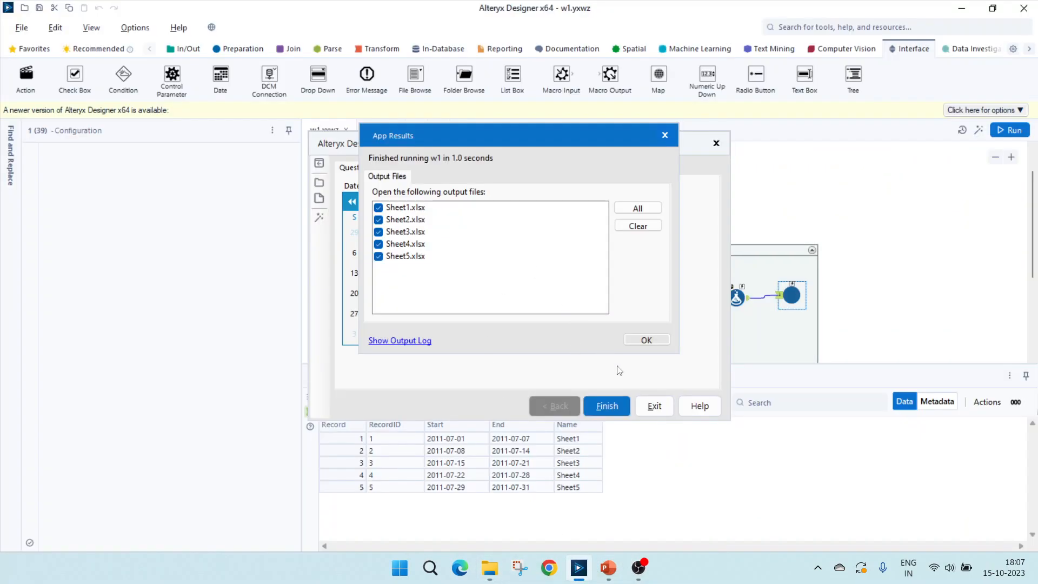